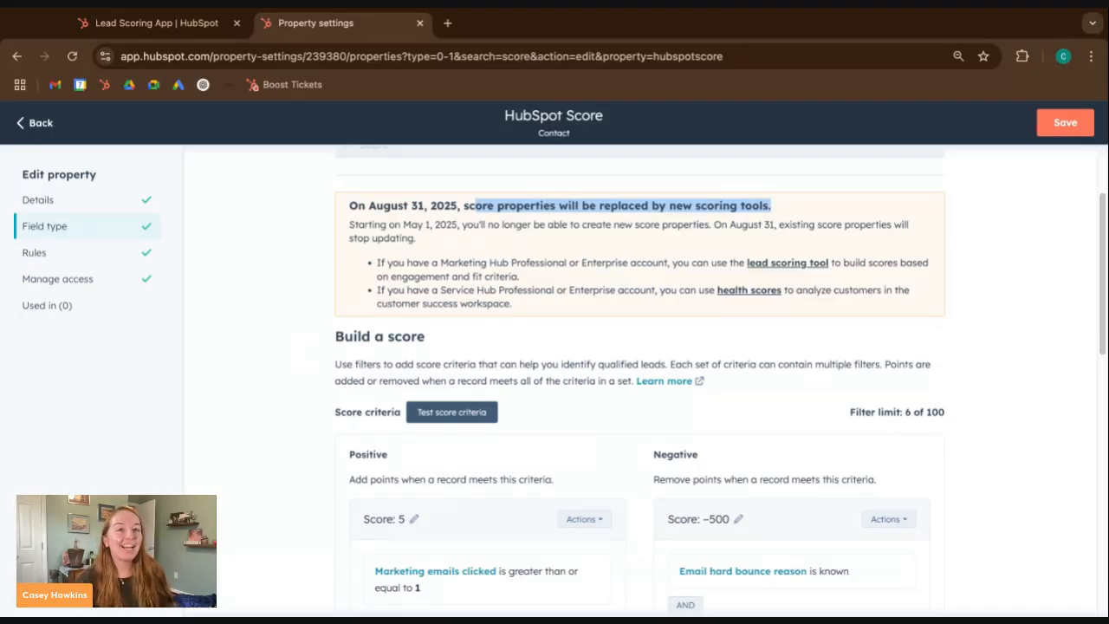
Review the notice about new scoring tools replacing score properties and the negative criterion for email hard bounces
{"action": "triple_click", "coordinate": [748, 259]}
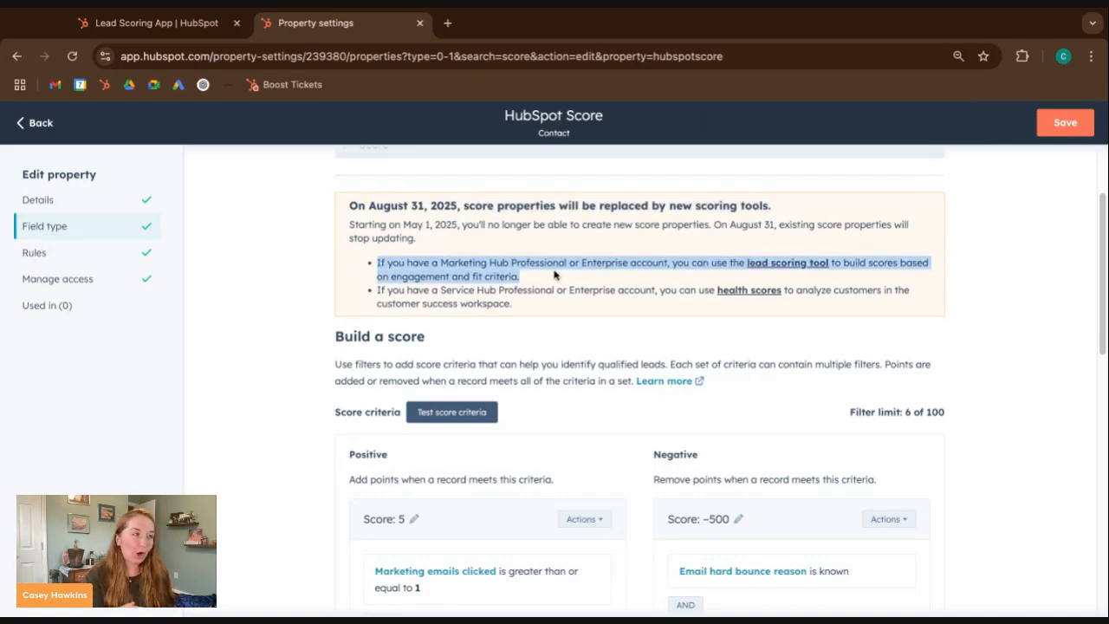
{"action": "left_click", "coordinate": [557, 228]}
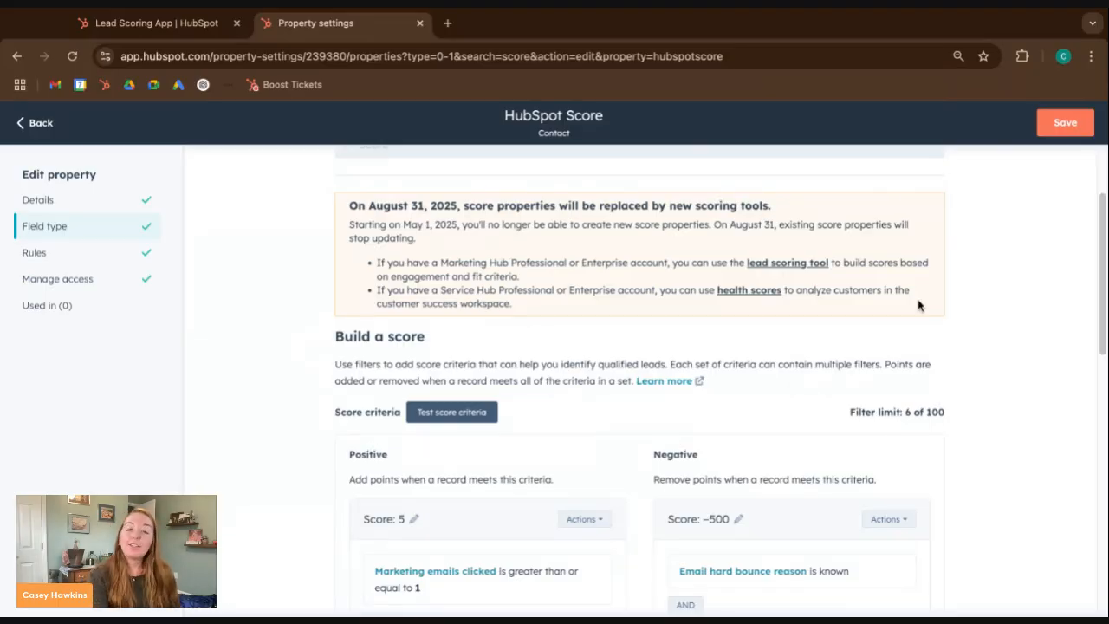
{"action": "scroll", "coordinate": [699, 404], "scroll_direction": "down", "scroll_amount": 1}
{"action": "scroll", "coordinate": [698, 402], "scroll_direction": "down", "scroll_amount": 2}
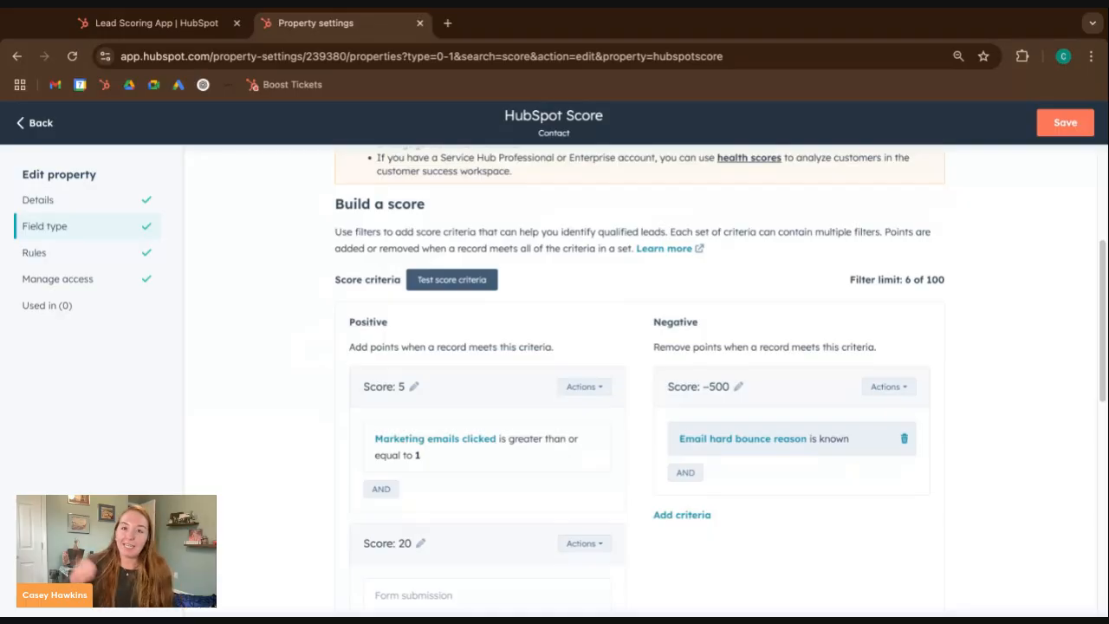
{"action": "double_click", "coordinate": [718, 385]}
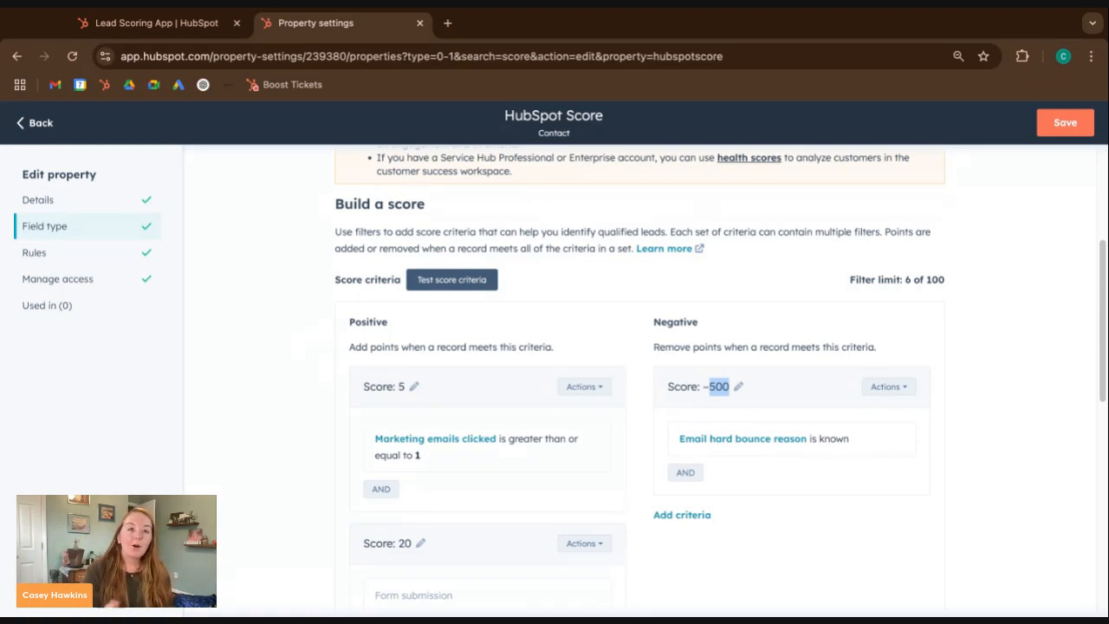
Switch to the Account Score - 2025 lead score and examine its options for which companies to score or exclude
{"action": "left_click", "coordinate": [165, 23]}
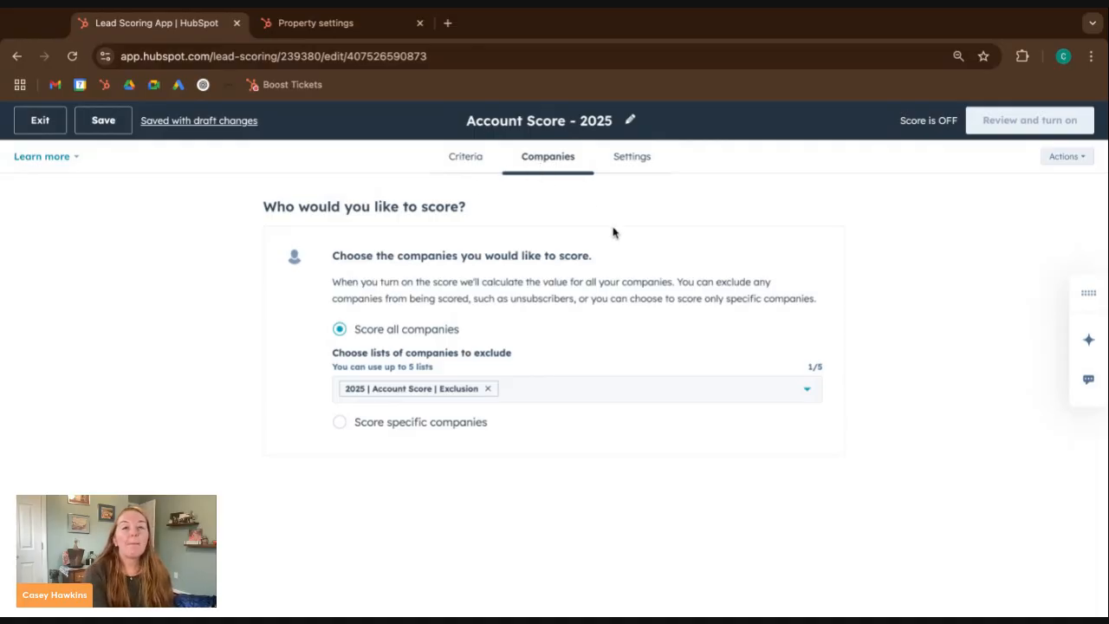
{"action": "double_click", "coordinate": [200, 225]}
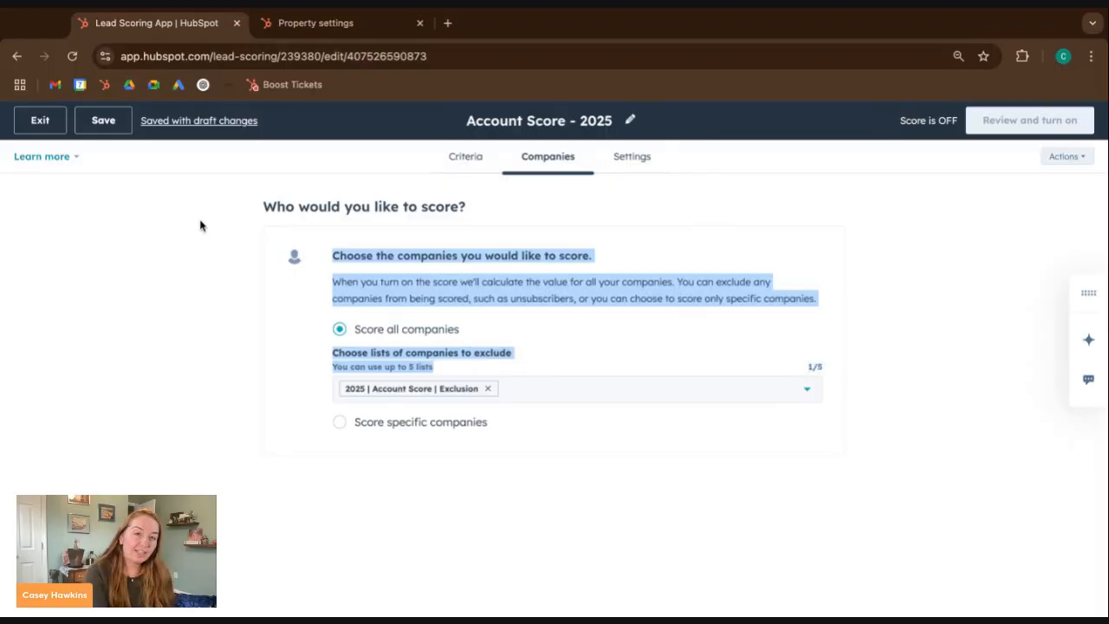
{"action": "left_click", "coordinate": [357, 279]}
{"action": "triple_click", "coordinate": [358, 279]}
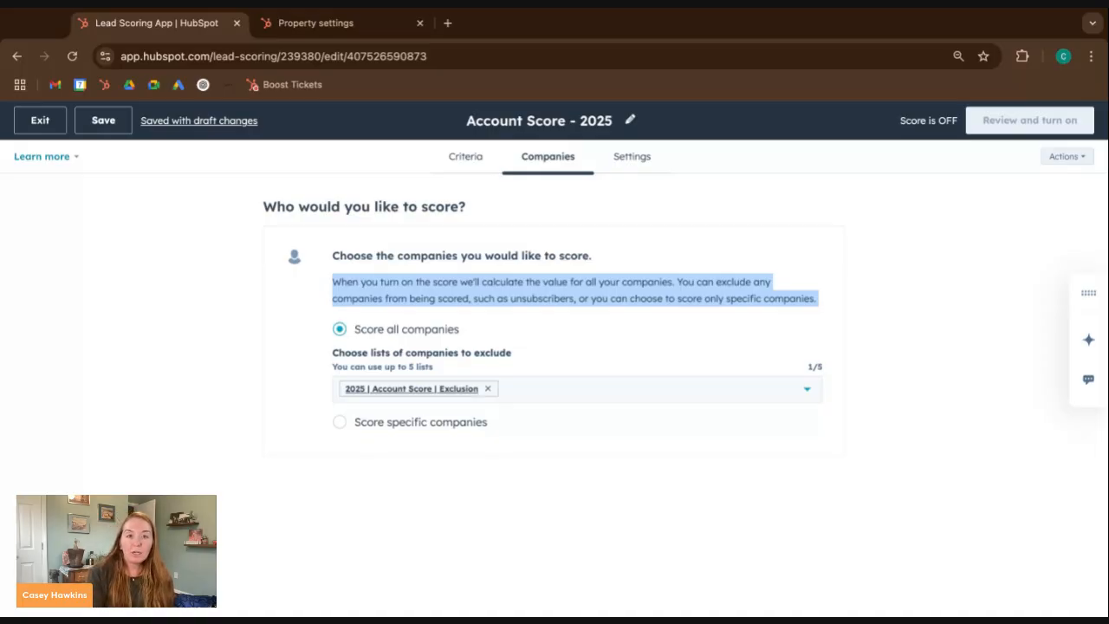
{"action": "left_click", "coordinate": [518, 295]}
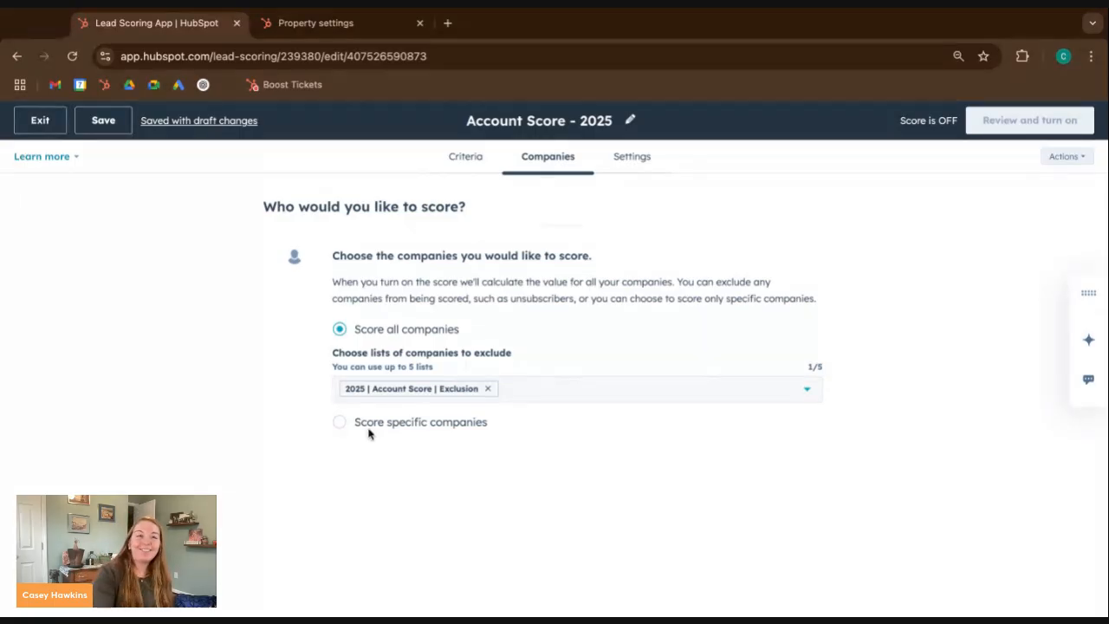
Return to the HubSpot Score property and look through its positive score criteria, down to Twitter clicks
{"action": "left_click", "coordinate": [334, 29]}
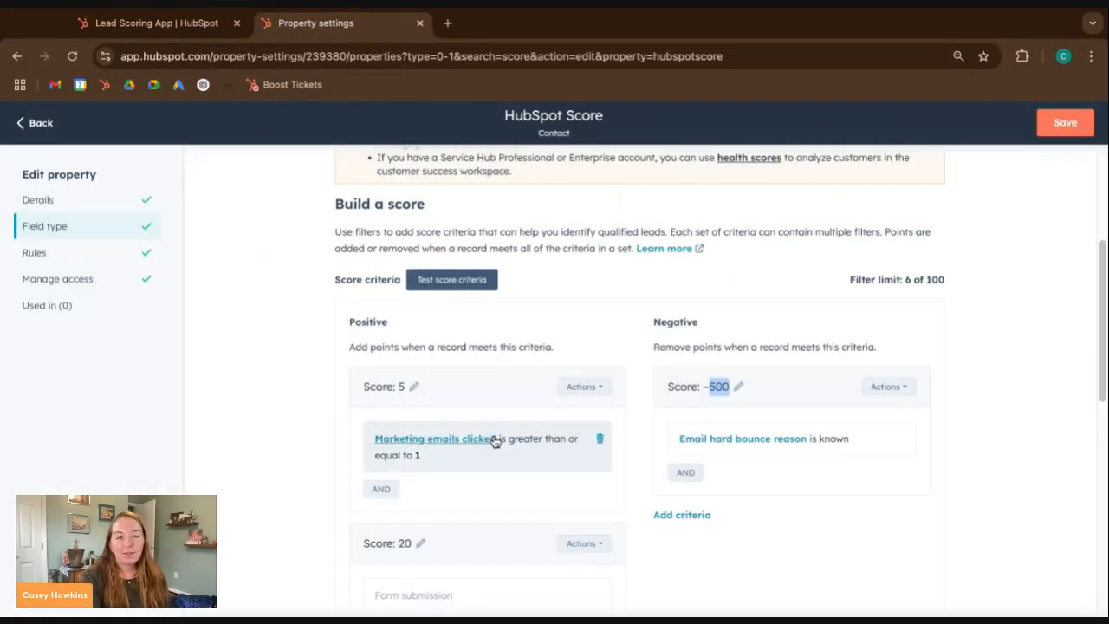
{"action": "scroll", "coordinate": [493, 436], "scroll_direction": "down", "scroll_amount": 2}
{"action": "scroll", "coordinate": [486, 482], "scroll_direction": "down", "scroll_amount": 4}
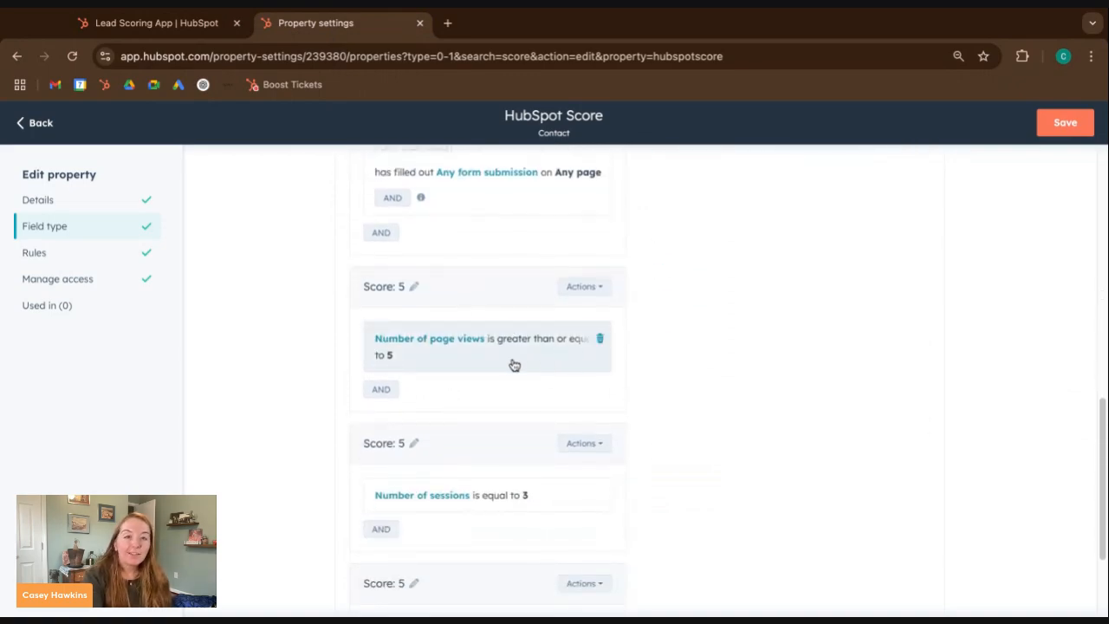
{"action": "scroll", "coordinate": [512, 370], "scroll_direction": "down", "scroll_amount": 2}
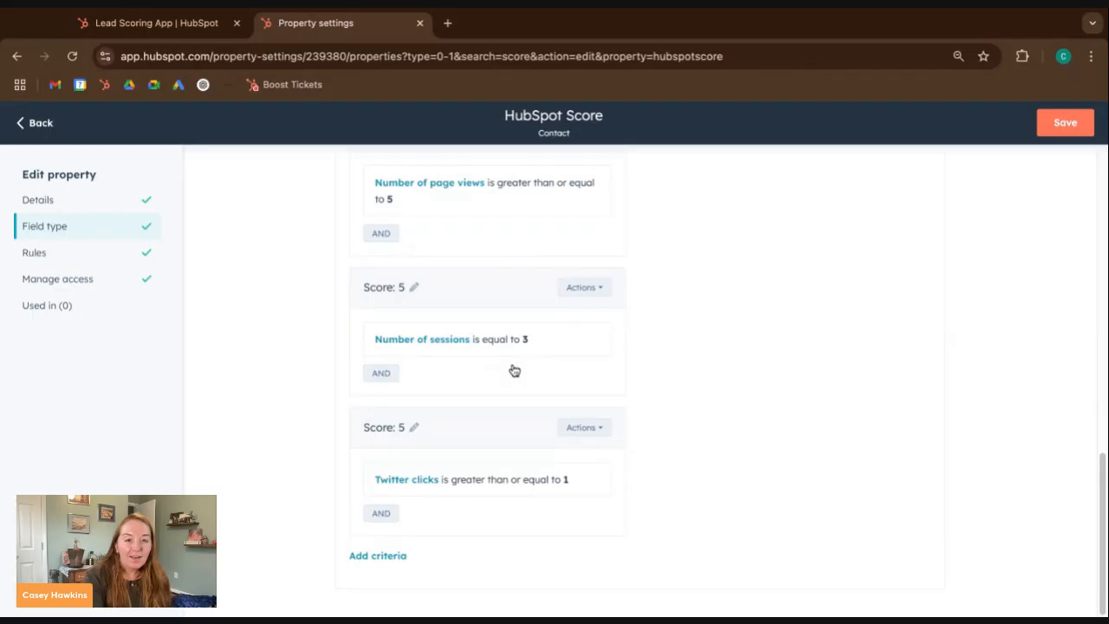
{"action": "scroll", "coordinate": [512, 370], "scroll_direction": "up", "scroll_amount": 2}
{"action": "scroll", "coordinate": [502, 433], "scroll_direction": "up", "scroll_amount": 5}
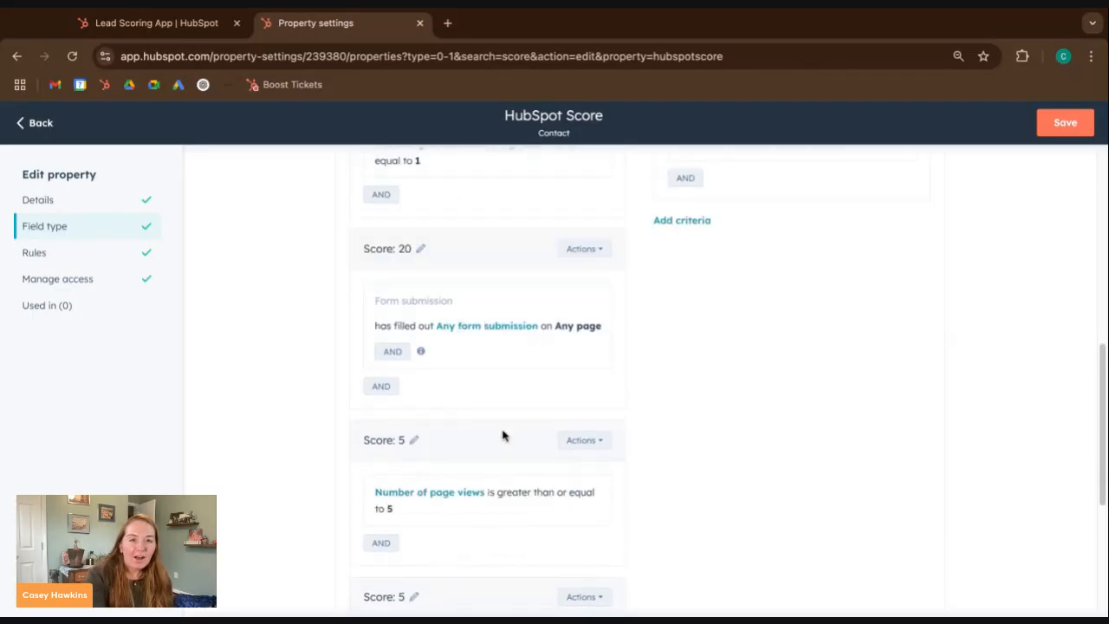
{"action": "scroll", "coordinate": [491, 423], "scroll_direction": "down", "scroll_amount": 6}
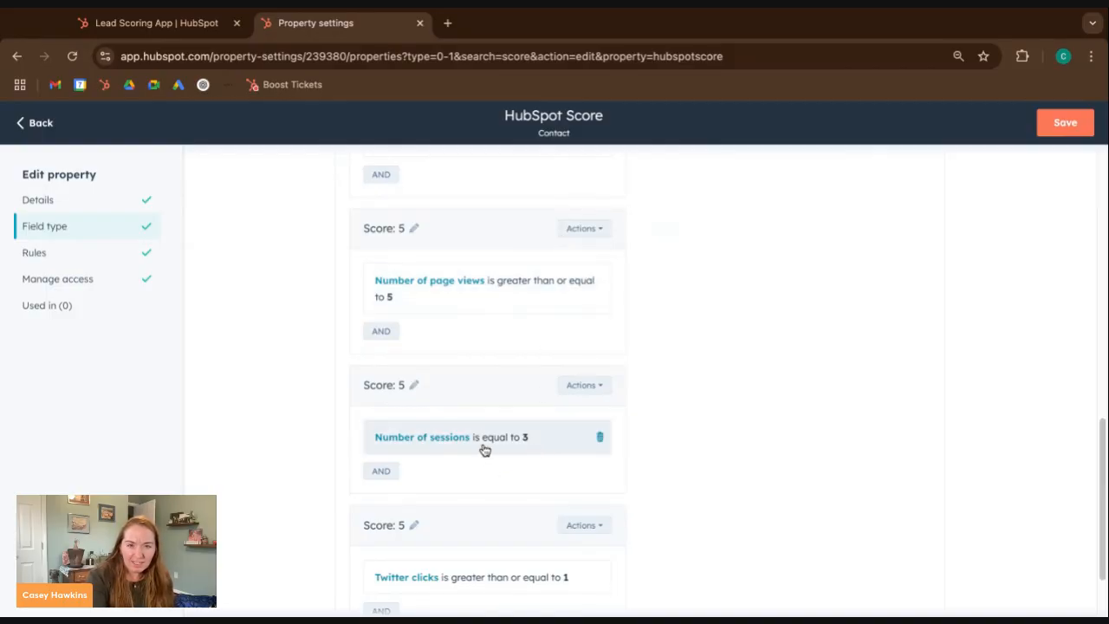
{"action": "scroll", "coordinate": [520, 425], "scroll_direction": "down", "scroll_amount": 1}
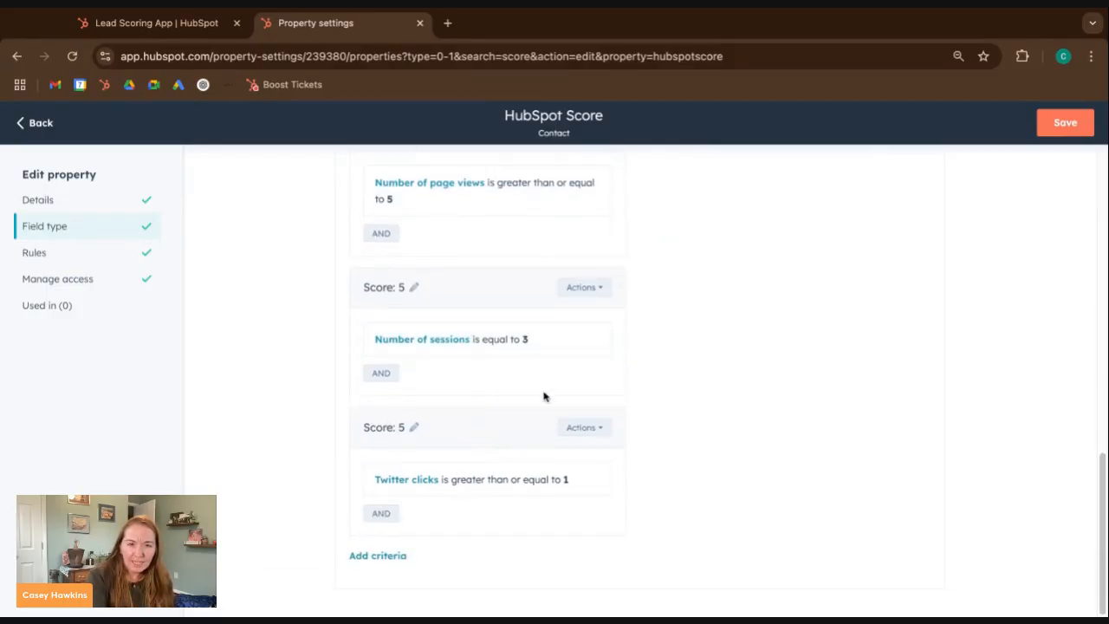
Clone the three-session criterion and change the copy's Number of sessions condition to is equal to 1
{"action": "scroll", "coordinate": [532, 389], "scroll_direction": "up", "scroll_amount": 1}
{"action": "left_click", "coordinate": [595, 355]}
{"action": "left_click", "coordinate": [617, 392]}
{"action": "scroll", "coordinate": [529, 477], "scroll_direction": "down", "scroll_amount": 2}
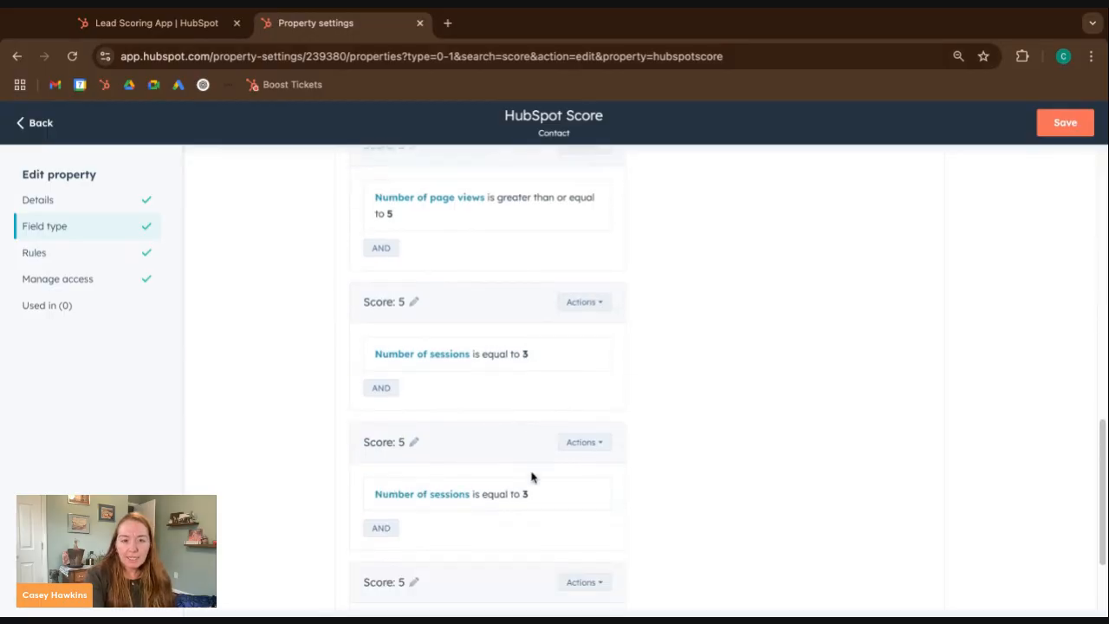
{"action": "left_click", "coordinate": [543, 345]}
{"action": "left_click", "coordinate": [371, 495]}
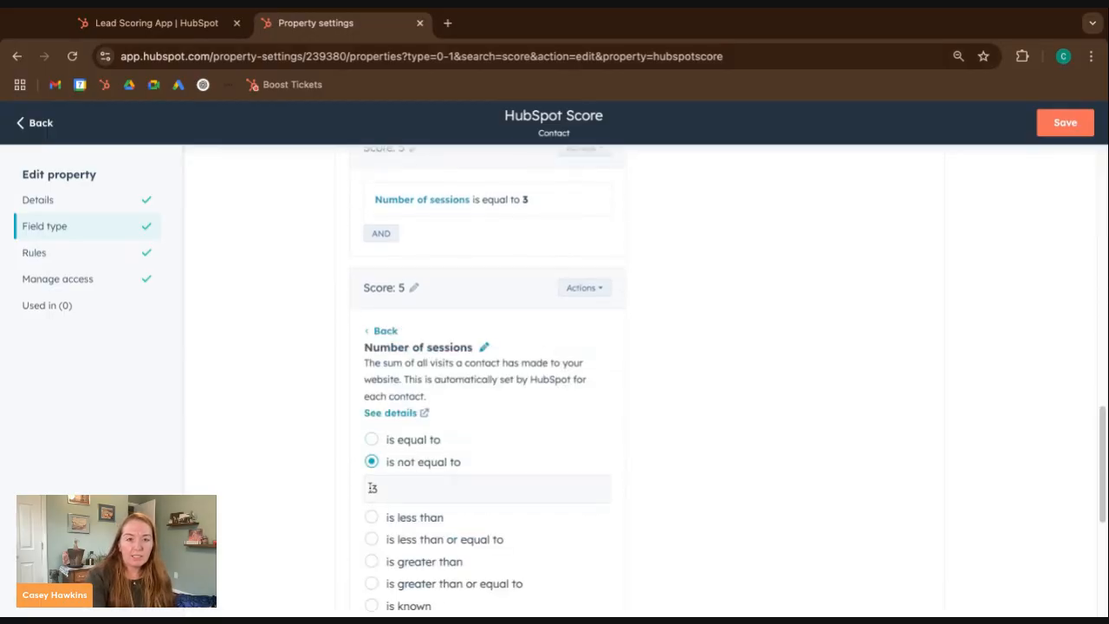
{"action": "left_click", "coordinate": [390, 441]}
{"action": "double_click", "coordinate": [406, 460]}
{"action": "type", "text": "1"}
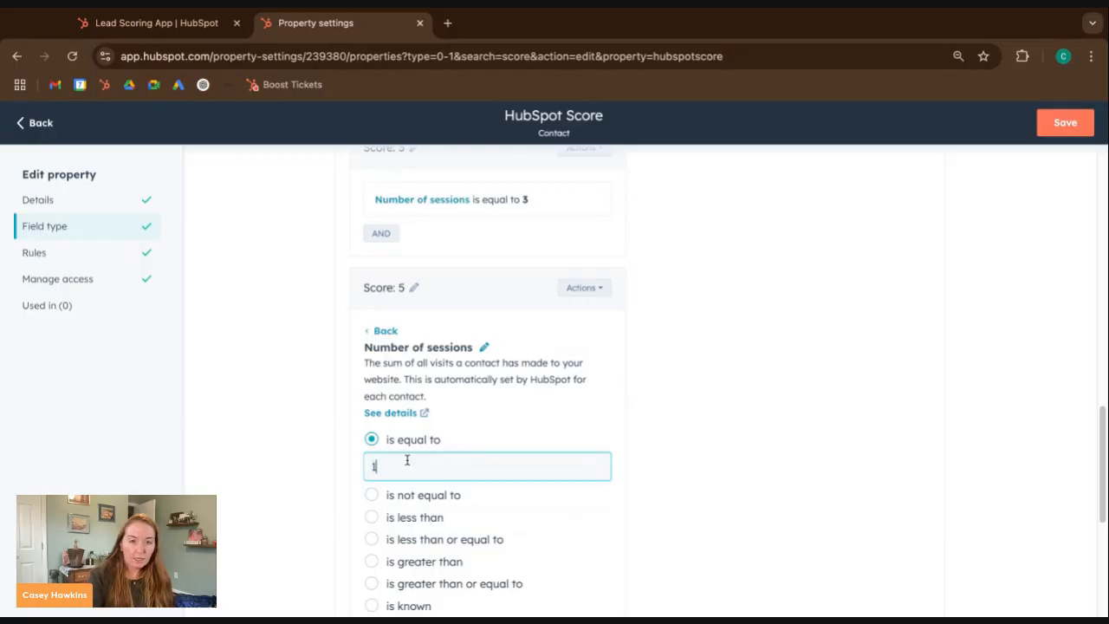
Set the cloned Number of sessions criterion's score to 1
{"action": "left_click", "coordinate": [425, 290]}
{"action": "left_click", "coordinate": [412, 288]}
{"action": "double_click", "coordinate": [415, 295]}
{"action": "type", "text": "1"}
{"action": "left_click", "coordinate": [547, 293]}
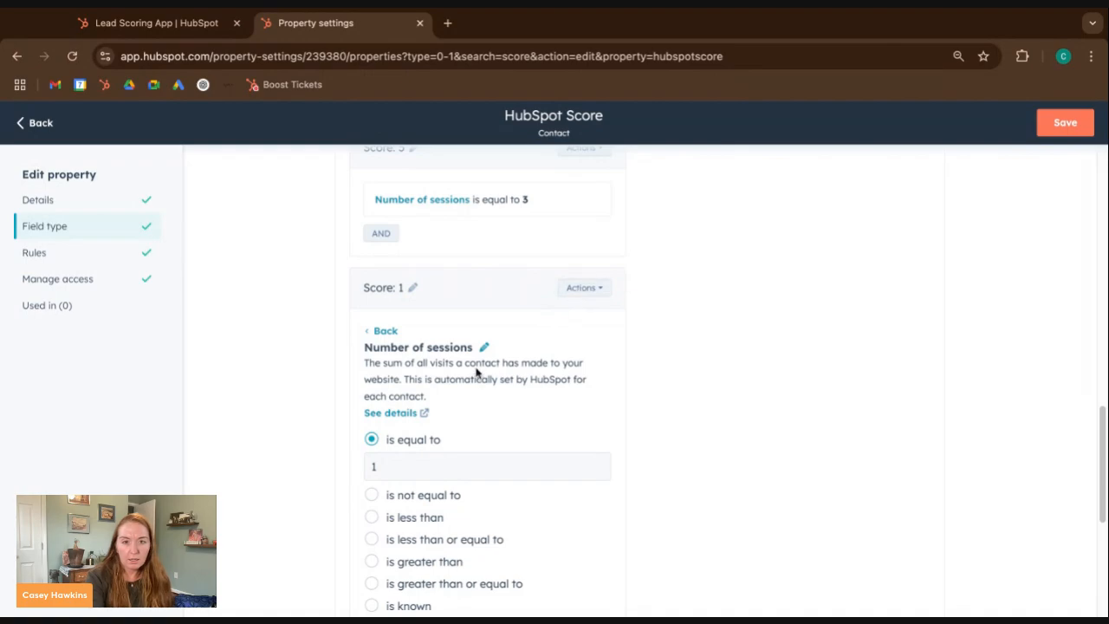
Update the cloned criterion's filter so Number of sessions is equal to 1
{"action": "left_click", "coordinate": [383, 330]}
{"action": "left_click", "coordinate": [517, 338]}
{"action": "left_click", "coordinate": [396, 473]}
{"action": "scroll", "coordinate": [394, 475], "scroll_direction": "down", "scroll_amount": 2}
{"action": "scroll", "coordinate": [395, 475], "scroll_direction": "down", "scroll_amount": 2}
{"action": "left_click", "coordinate": [385, 355]}
{"action": "scroll", "coordinate": [398, 362], "scroll_direction": "up", "scroll_amount": 2}
{"action": "scroll", "coordinate": [603, 278], "scroll_direction": "up", "scroll_amount": 1}
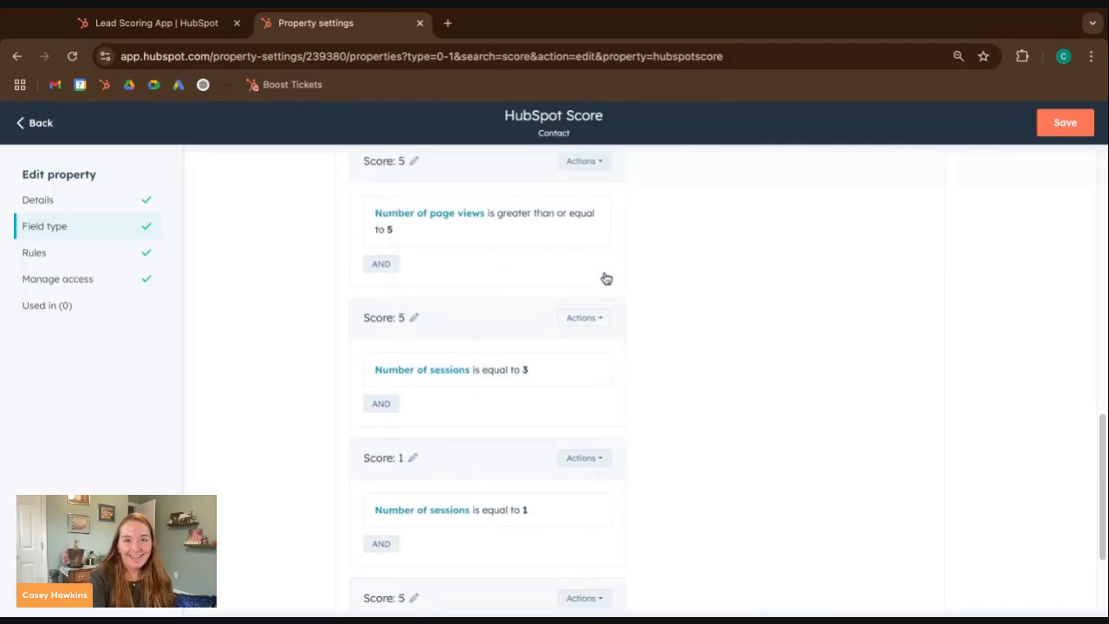
Clone the one-session criterion and set the copy's Number of sessions condition to is equal to 2
{"action": "scroll", "coordinate": [604, 317], "scroll_direction": "down", "scroll_amount": 2}
{"action": "left_click", "coordinate": [585, 362]}
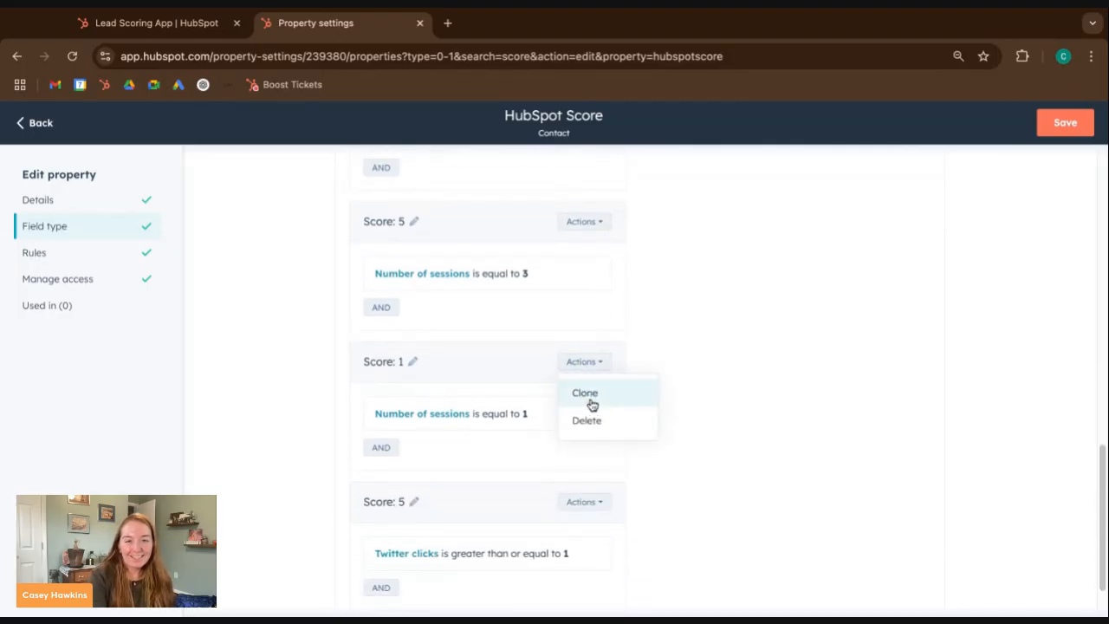
{"action": "left_click", "coordinate": [619, 397]}
{"action": "scroll", "coordinate": [486, 472], "scroll_direction": "down", "scroll_amount": 1}
{"action": "left_click", "coordinate": [535, 523]}
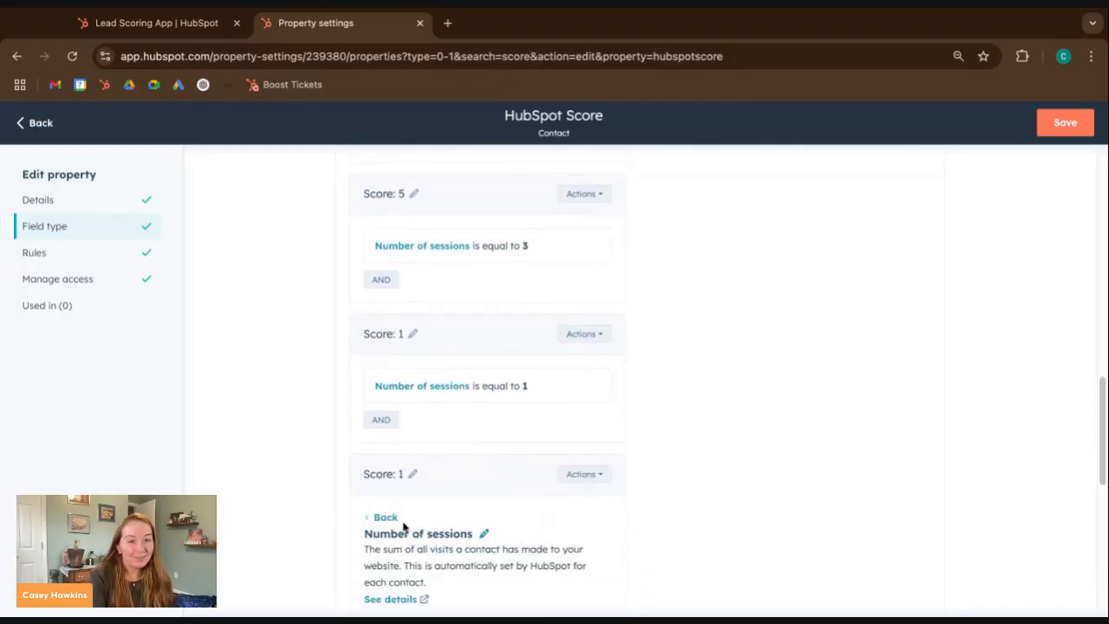
{"action": "scroll", "coordinate": [485, 451], "scroll_direction": "down", "scroll_amount": 3}
{"action": "double_click", "coordinate": [441, 405]}
{"action": "type", "text": "2"}
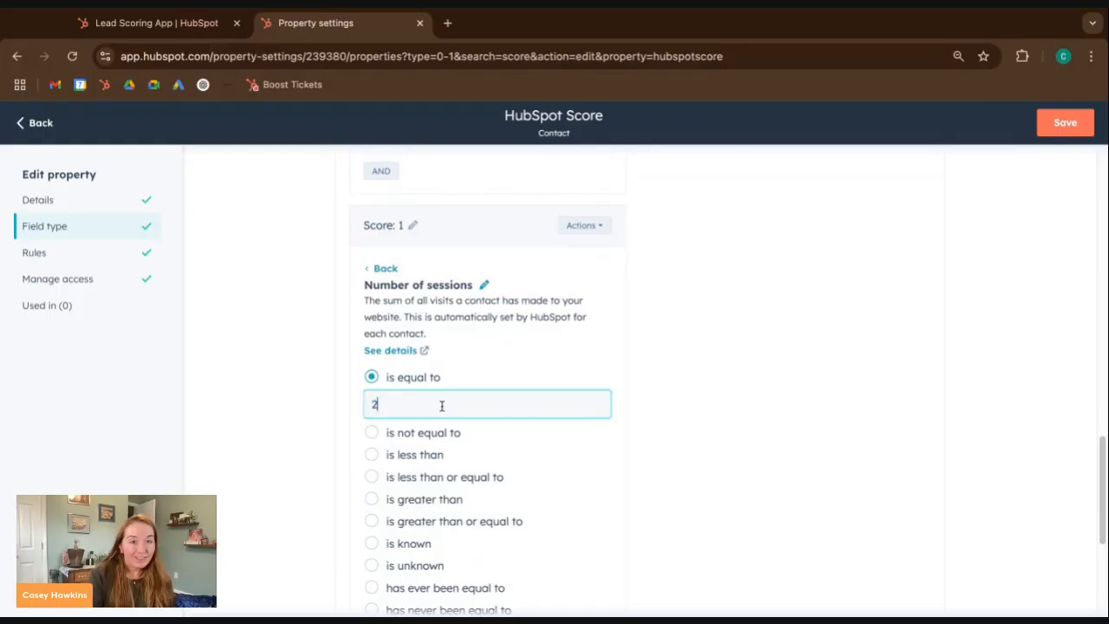
Set the newest session criterion's score to 2 and apply its updated filter
{"action": "left_click", "coordinate": [412, 225]}
{"action": "left_click", "coordinate": [412, 232]}
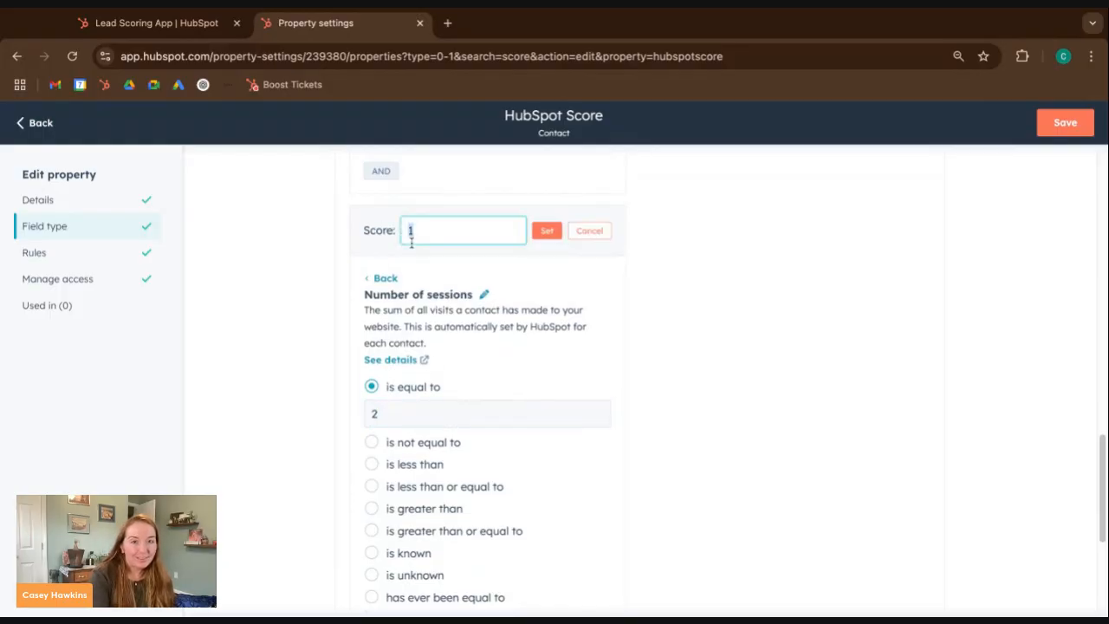
{"action": "type", "text": "2"}
{"action": "left_click", "coordinate": [548, 230]}
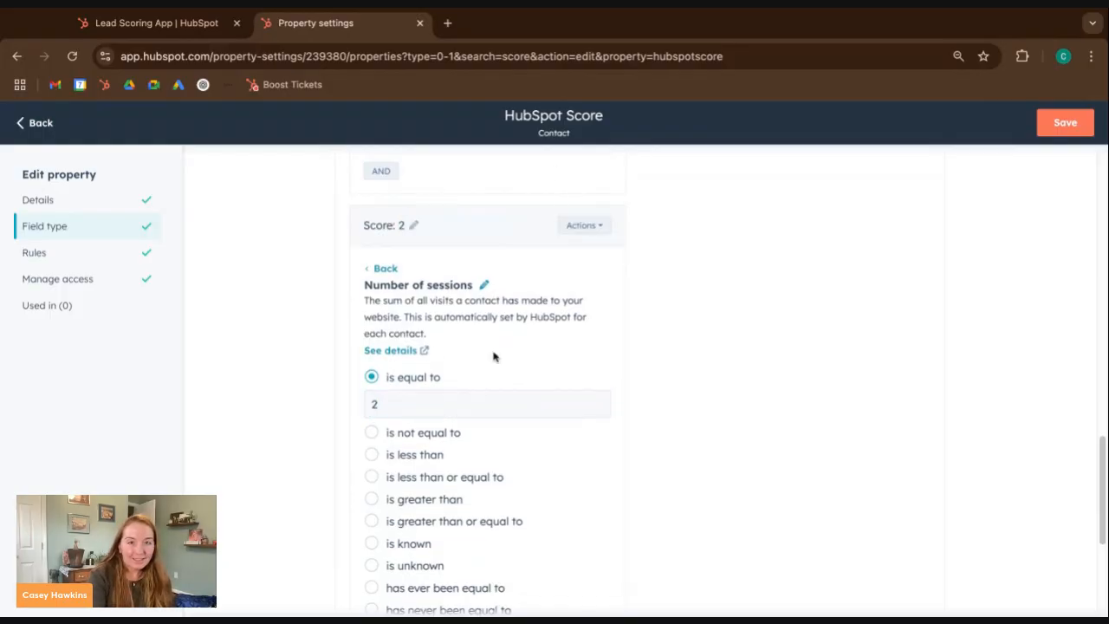
{"action": "scroll", "coordinate": [468, 398], "scroll_direction": "down", "scroll_amount": 2}
{"action": "left_click", "coordinate": [398, 505]}
{"action": "scroll", "coordinate": [407, 468], "scroll_direction": "up", "scroll_amount": 3}
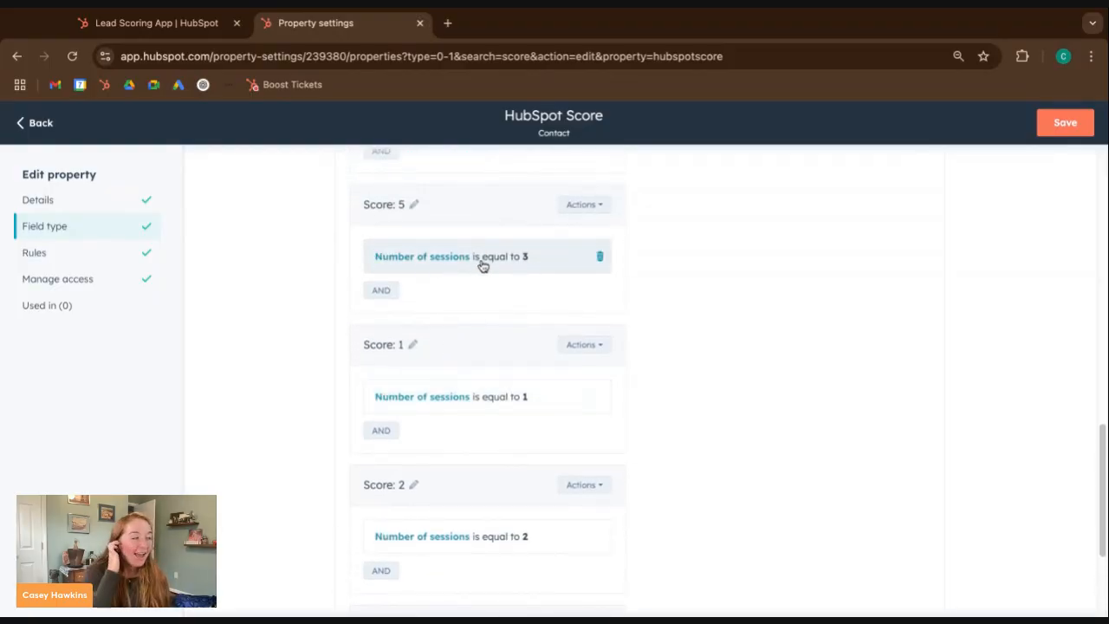
{"action": "left_click", "coordinate": [482, 266]}
{"action": "scroll", "coordinate": [431, 443], "scroll_direction": "down", "scroll_amount": 2}
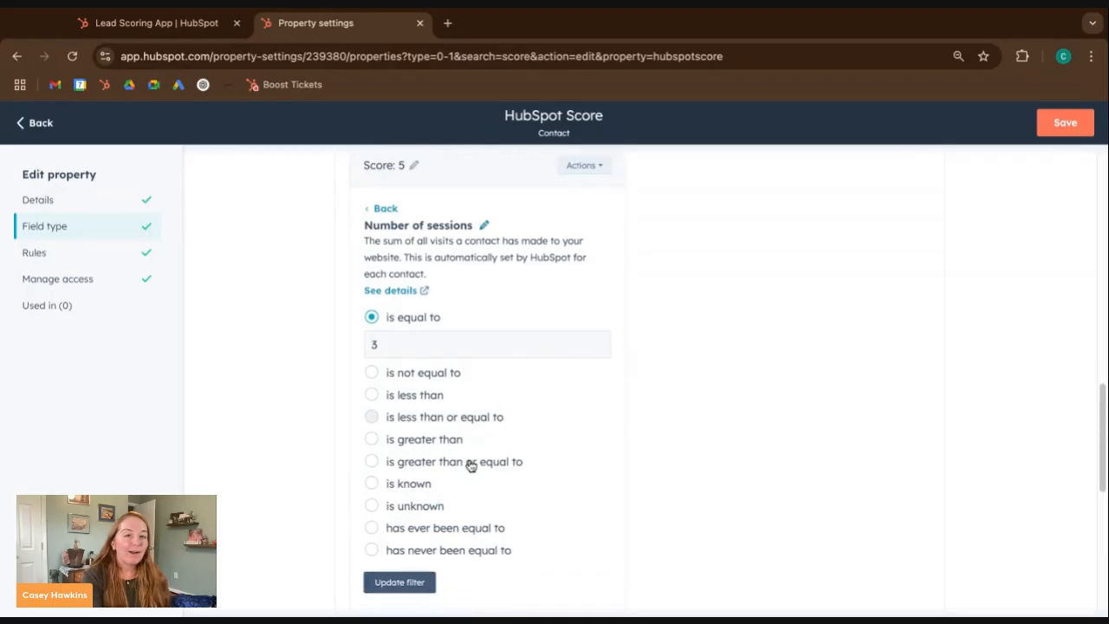
{"action": "left_click", "coordinate": [431, 443]}
{"action": "scroll", "coordinate": [510, 347], "scroll_direction": "up", "scroll_amount": 3}
{"action": "left_click", "coordinate": [383, 340]}
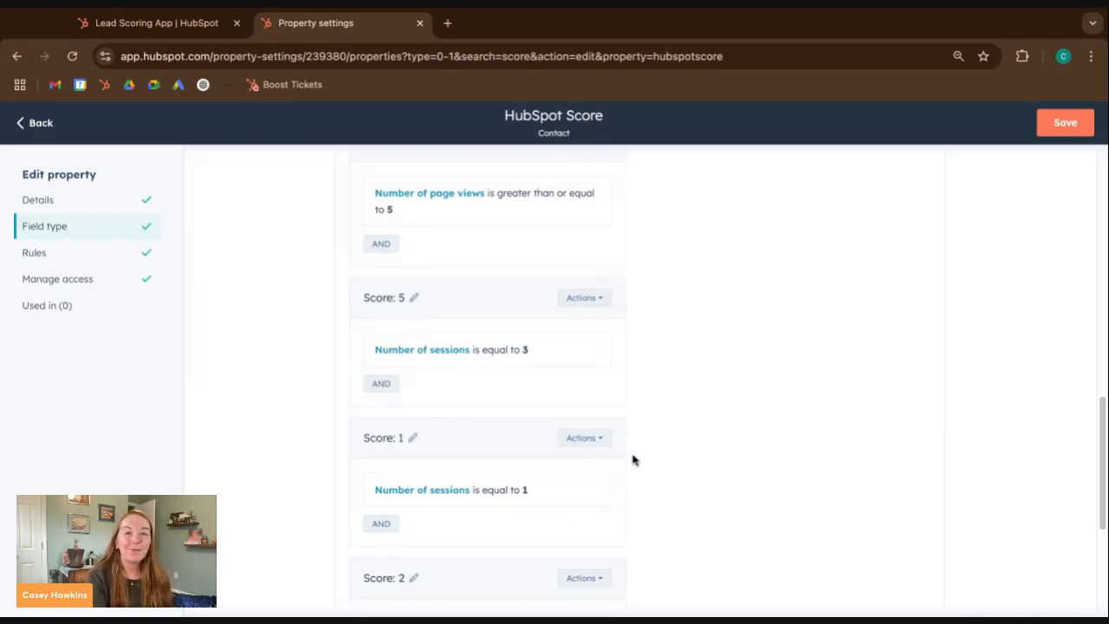
Check the filter limit shown above the HubSpot Score property's criteria
{"action": "scroll", "coordinate": [633, 459], "scroll_direction": "up", "scroll_amount": 15}
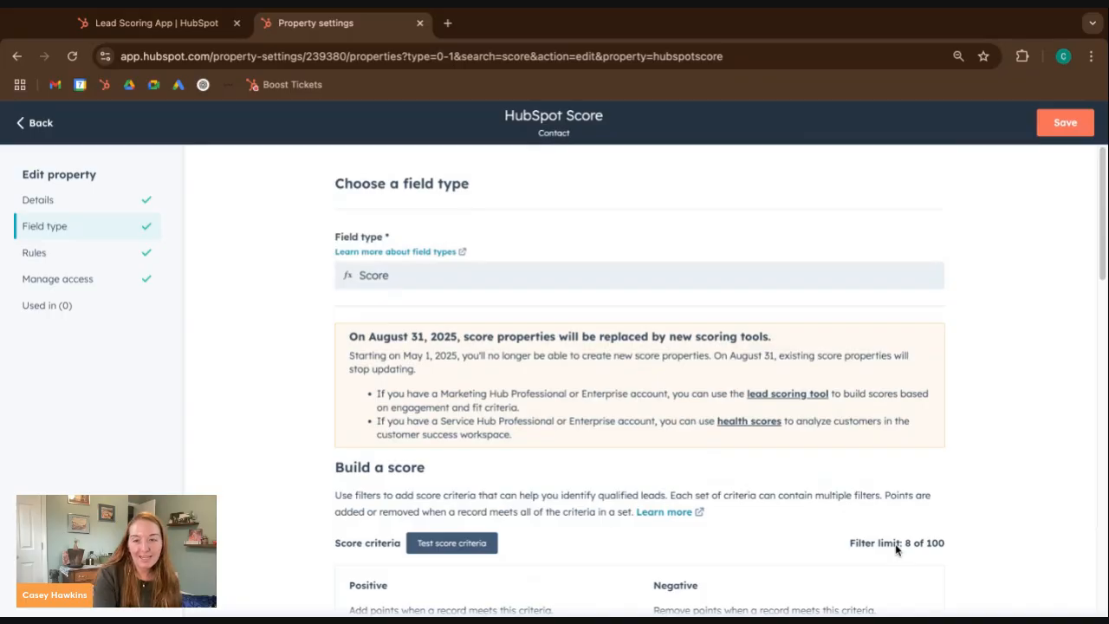
{"action": "triple_click", "coordinate": [892, 541]}
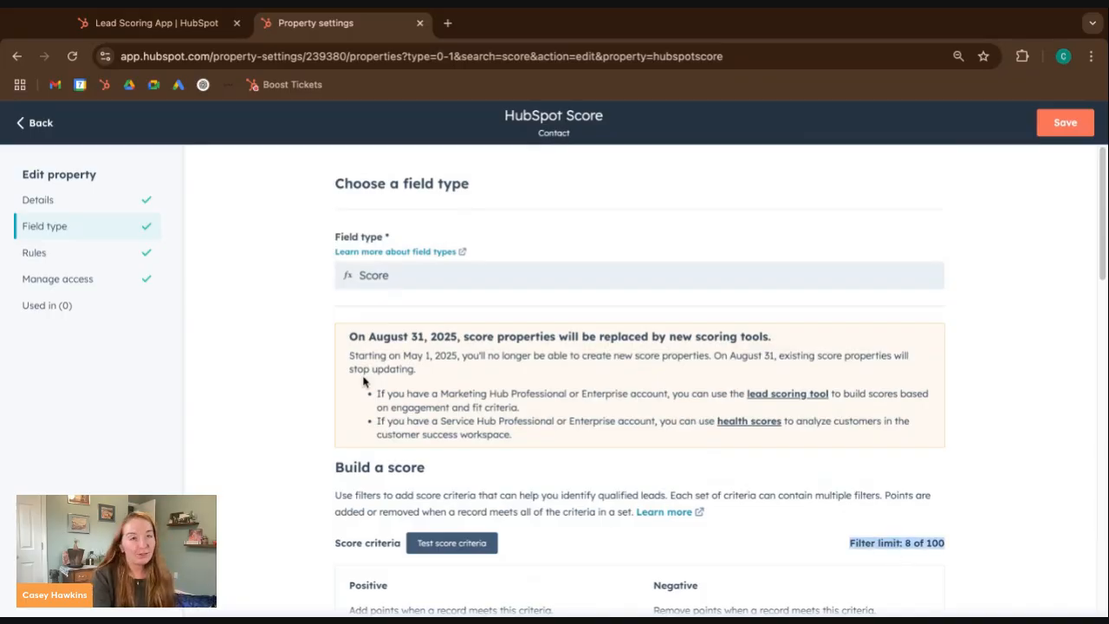
Open the criteria of Account Score - 2025 and examine its property and event scoring groups, including decay settings and form submissions
{"action": "left_click", "coordinate": [111, 26]}
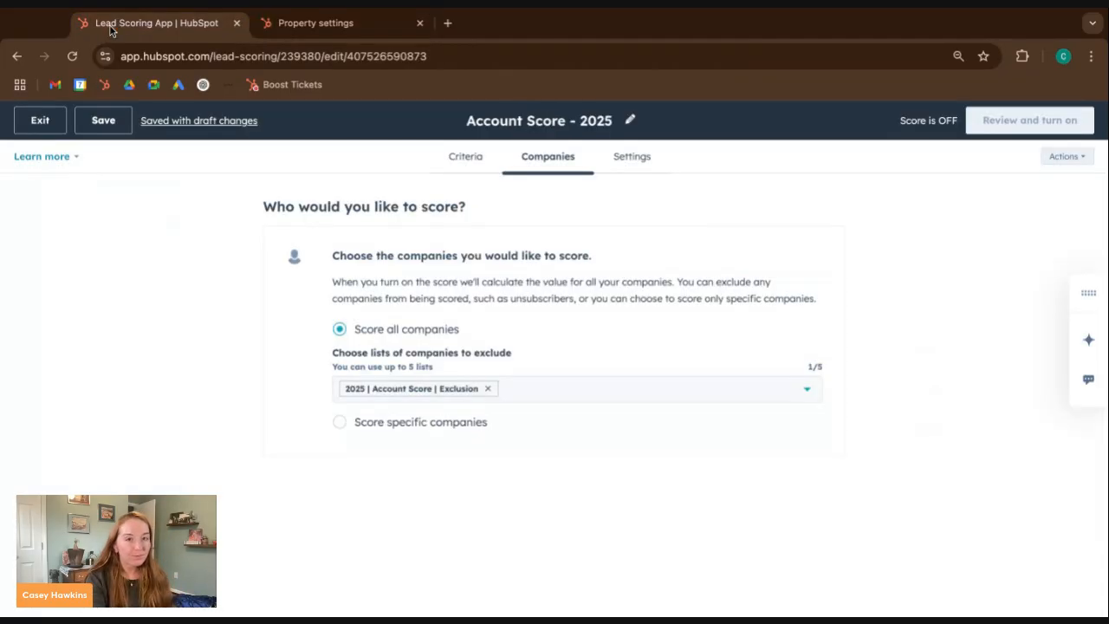
{"action": "left_click", "coordinate": [465, 158]}
{"action": "scroll", "coordinate": [263, 413], "scroll_direction": "down", "scroll_amount": 5}
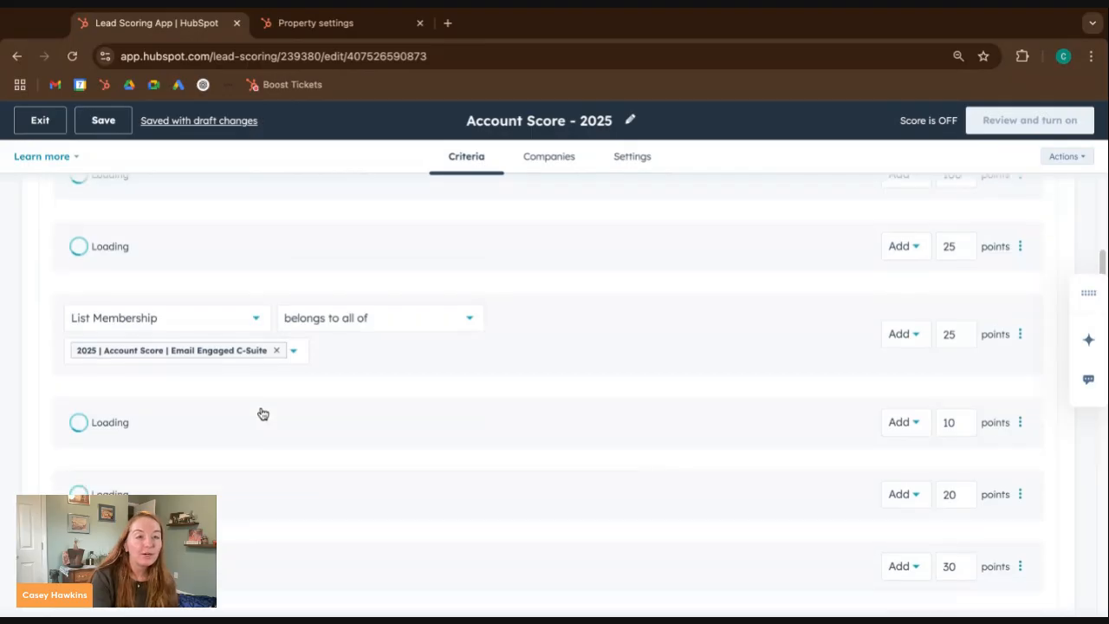
{"action": "scroll", "coordinate": [263, 413], "scroll_direction": "down", "scroll_amount": 10}
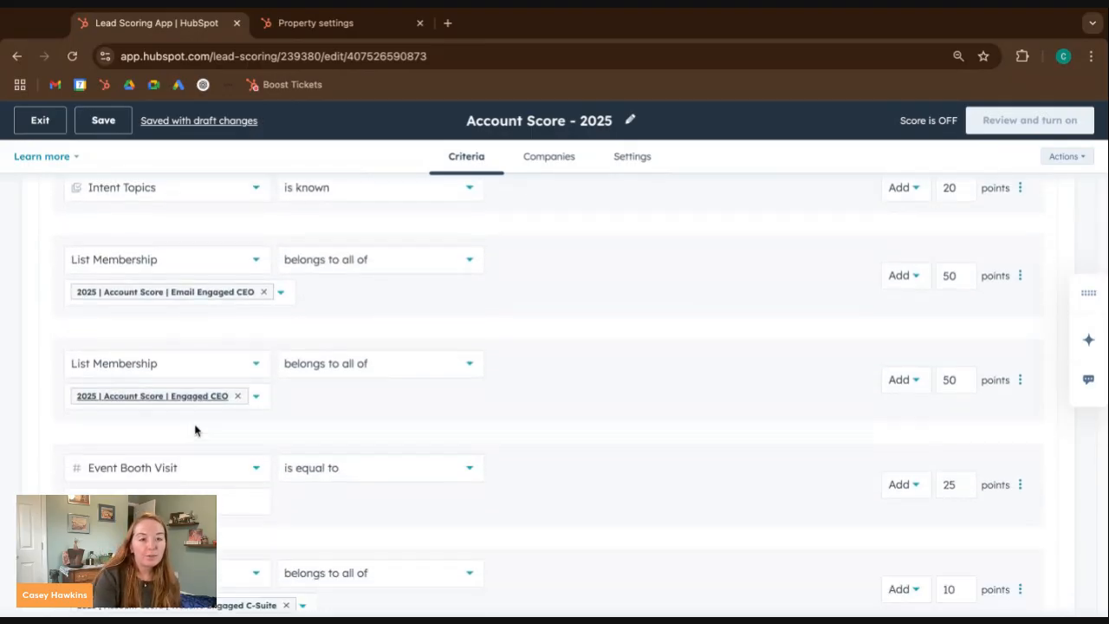
{"action": "scroll", "coordinate": [194, 431], "scroll_direction": "down", "scroll_amount": 5}
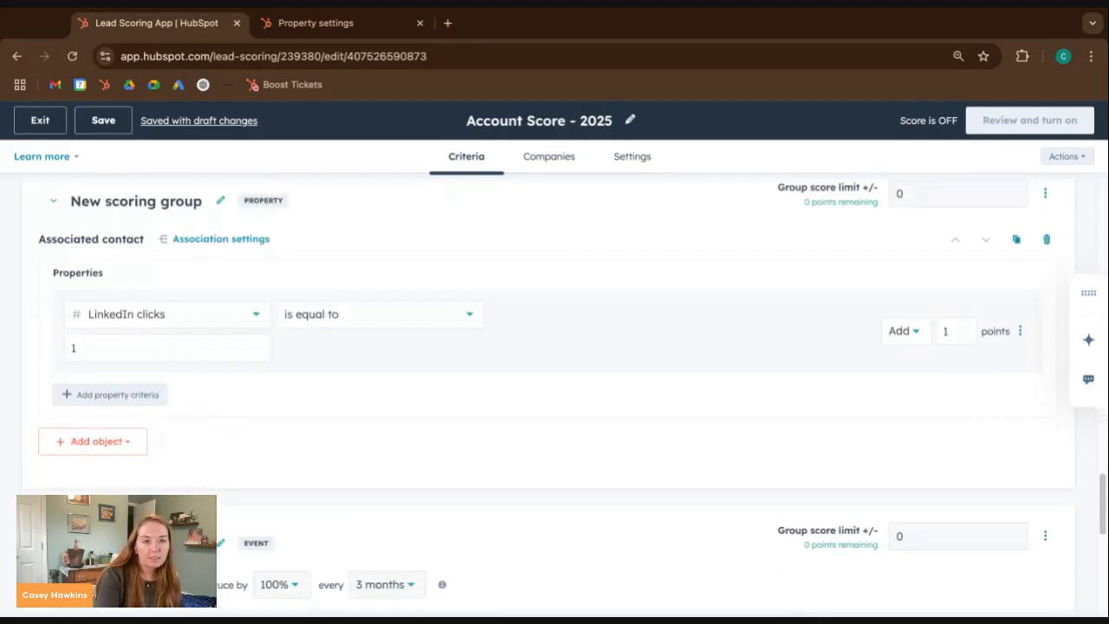
{"action": "scroll", "coordinate": [537, 386], "scroll_direction": "down", "scroll_amount": 4}
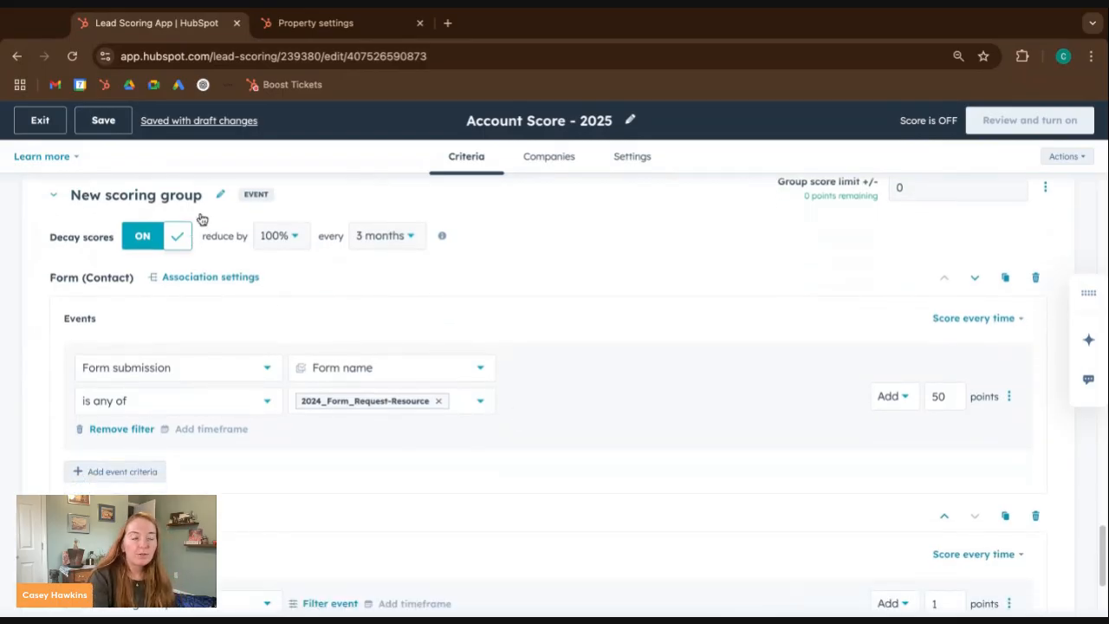
{"action": "scroll", "coordinate": [130, 207], "scroll_direction": "down", "scroll_amount": 1}
{"action": "scroll", "coordinate": [130, 208], "scroll_direction": "up", "scroll_amount": 1}
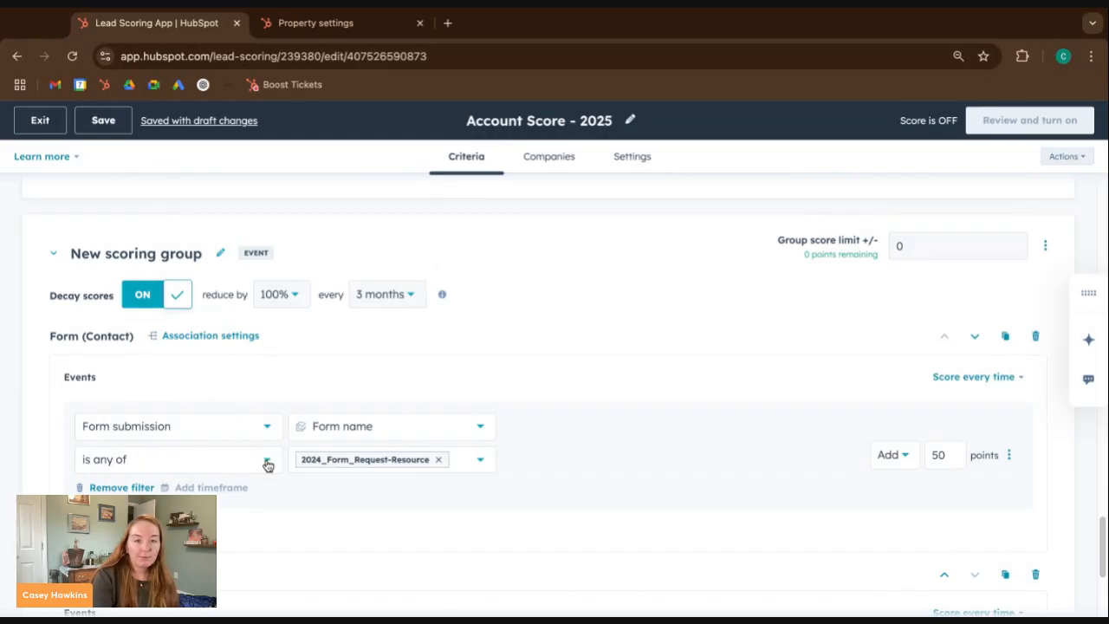
Add a Web Events (Contact) section to the event-based scoring group of Account Score - 2025
{"action": "scroll", "coordinate": [564, 430], "scroll_direction": "down", "scroll_amount": 3}
{"action": "scroll", "coordinate": [948, 248], "scroll_direction": "up", "scroll_amount": 1}
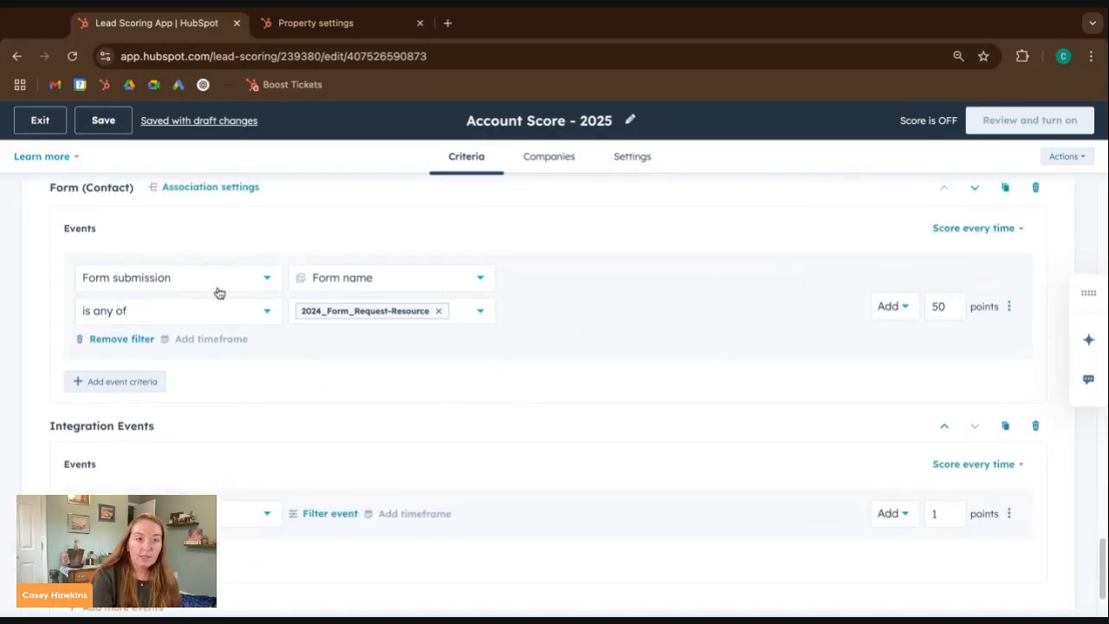
{"action": "scroll", "coordinate": [154, 278], "scroll_direction": "down", "scroll_amount": 2}
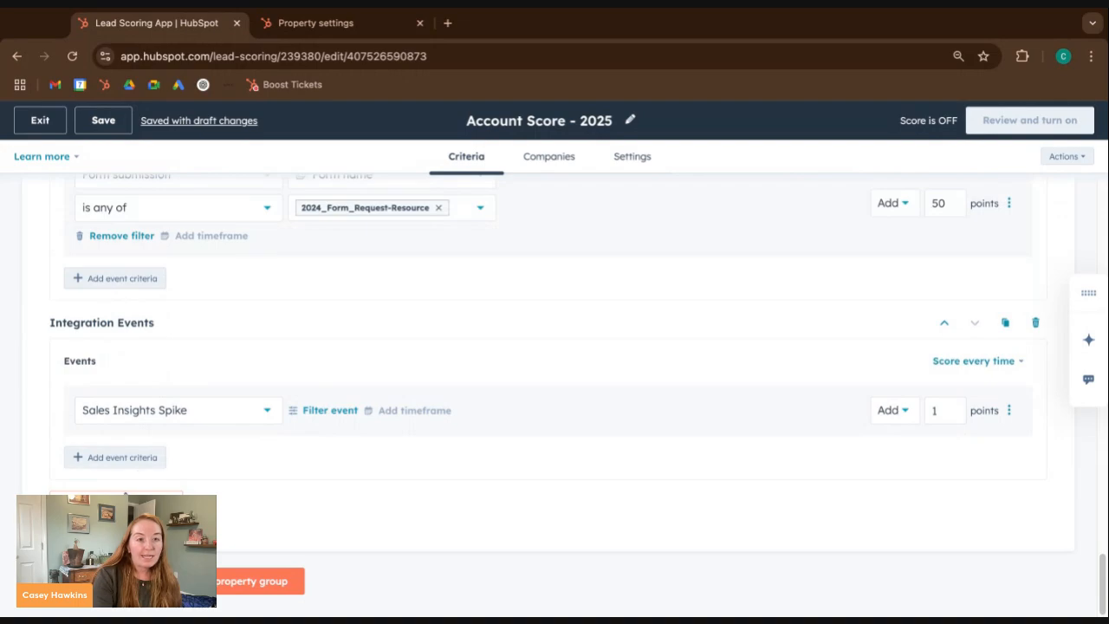
{"action": "left_click", "coordinate": [146, 466]}
{"action": "scroll", "coordinate": [147, 440], "scroll_direction": "down", "scroll_amount": 3}
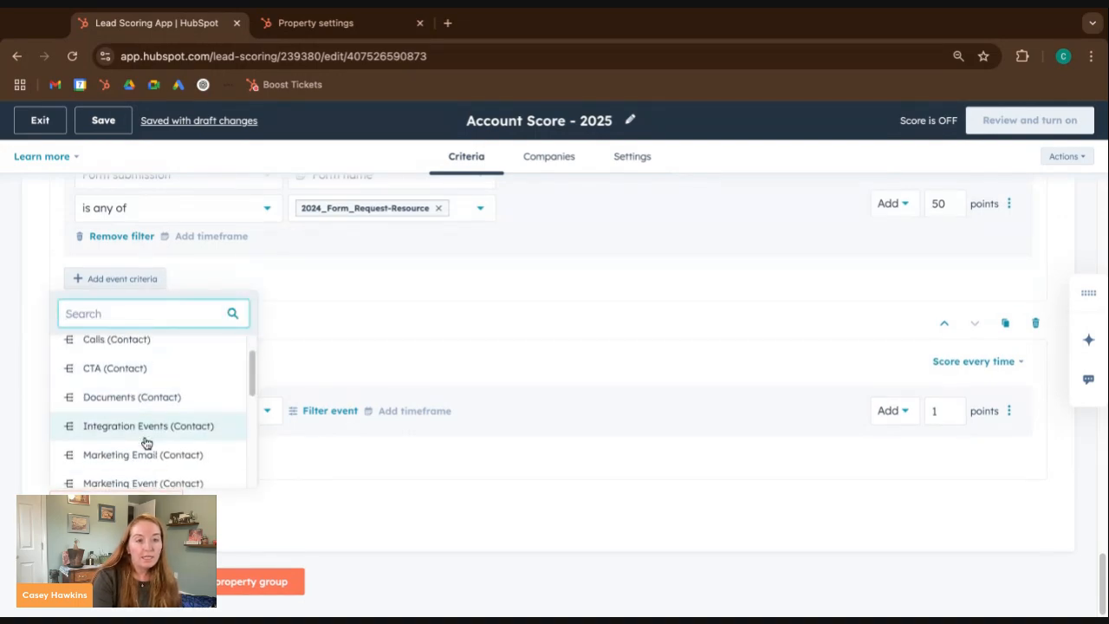
{"action": "scroll", "coordinate": [146, 442], "scroll_direction": "down", "scroll_amount": 5}
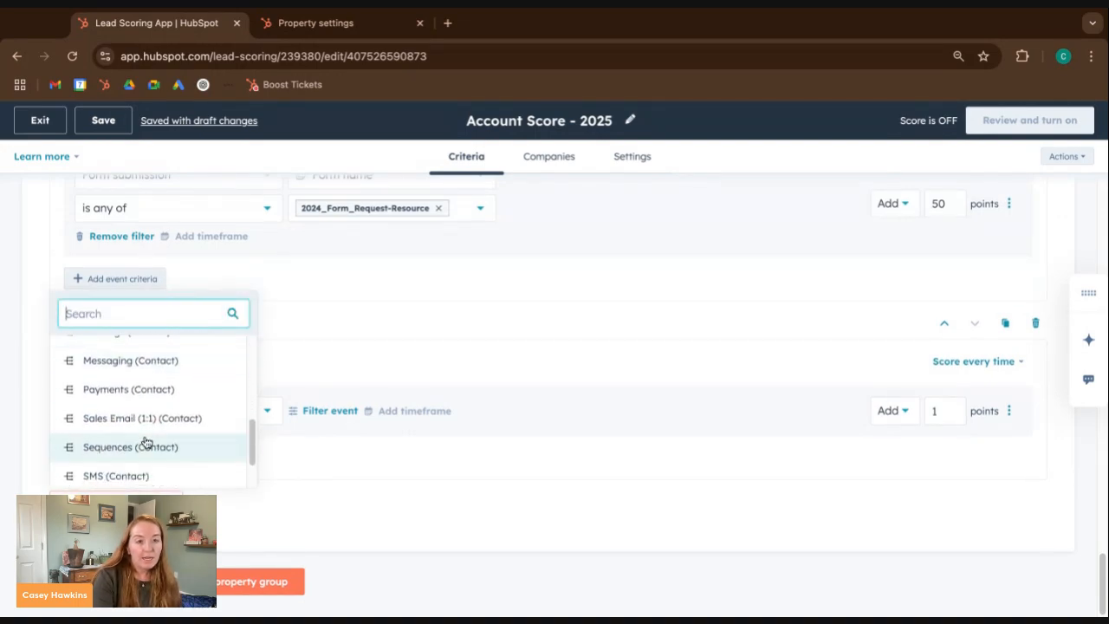
{"action": "left_click", "coordinate": [155, 453]}
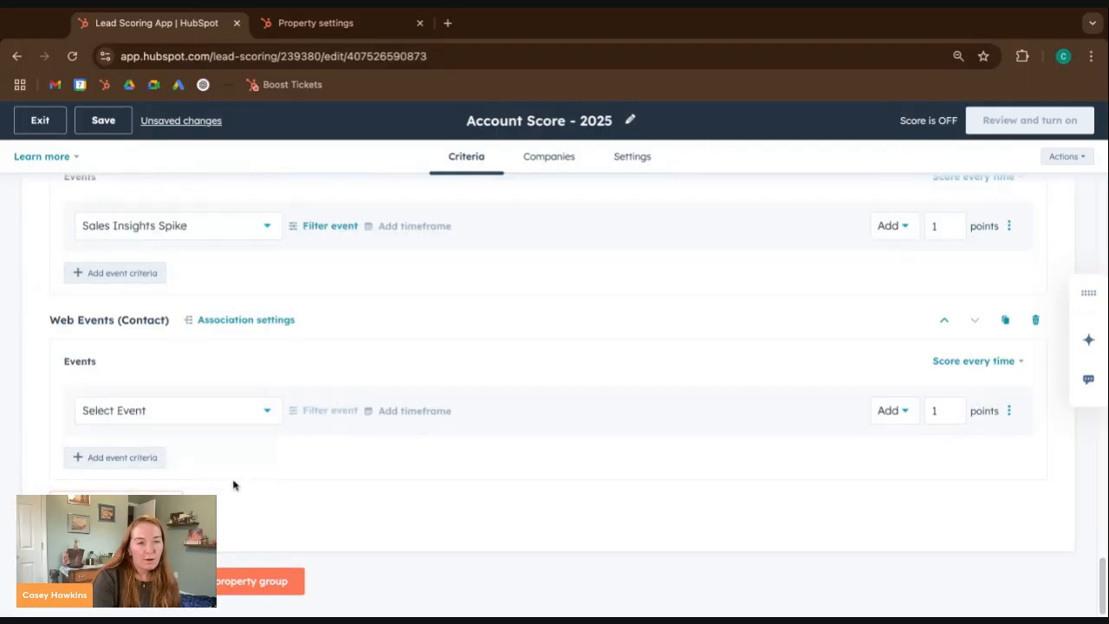
Set the Web Events criterion to Page visited and add an event filter on URL Path
{"action": "left_click", "coordinate": [197, 414]}
{"action": "left_click", "coordinate": [206, 449]}
{"action": "left_click", "coordinate": [328, 412]}
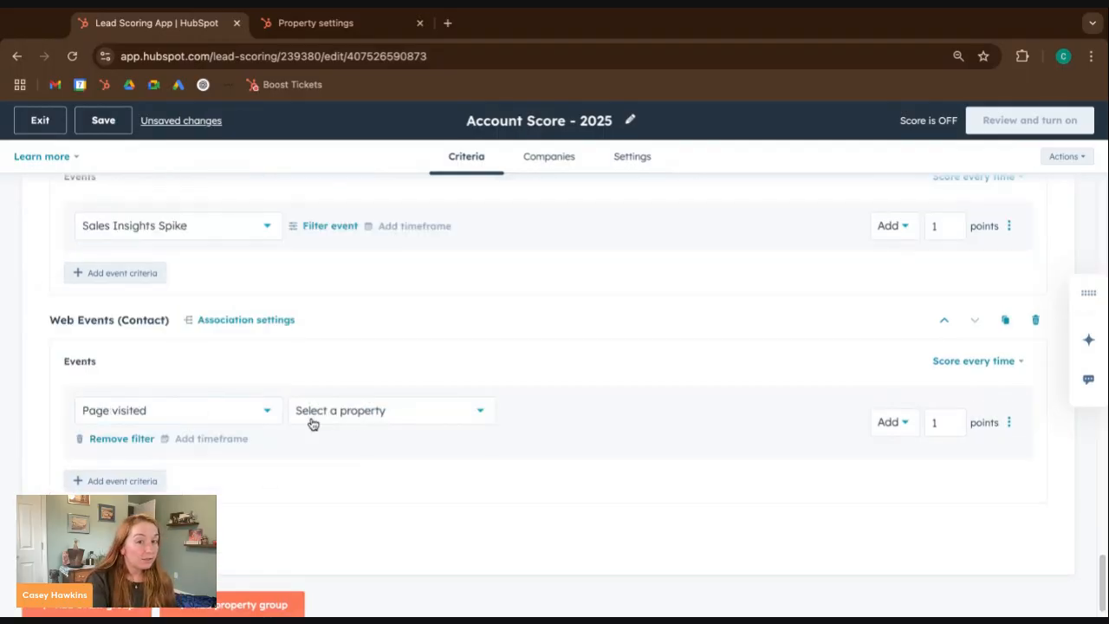
{"action": "left_click", "coordinate": [358, 416]}
{"action": "scroll", "coordinate": [403, 372], "scroll_direction": "down", "scroll_amount": 1}
{"action": "scroll", "coordinate": [404, 351], "scroll_direction": "up", "scroll_amount": 1}
{"action": "scroll", "coordinate": [403, 338], "scroll_direction": "down", "scroll_amount": 1}
{"action": "scroll", "coordinate": [402, 333], "scroll_direction": "down", "scroll_amount": 3}
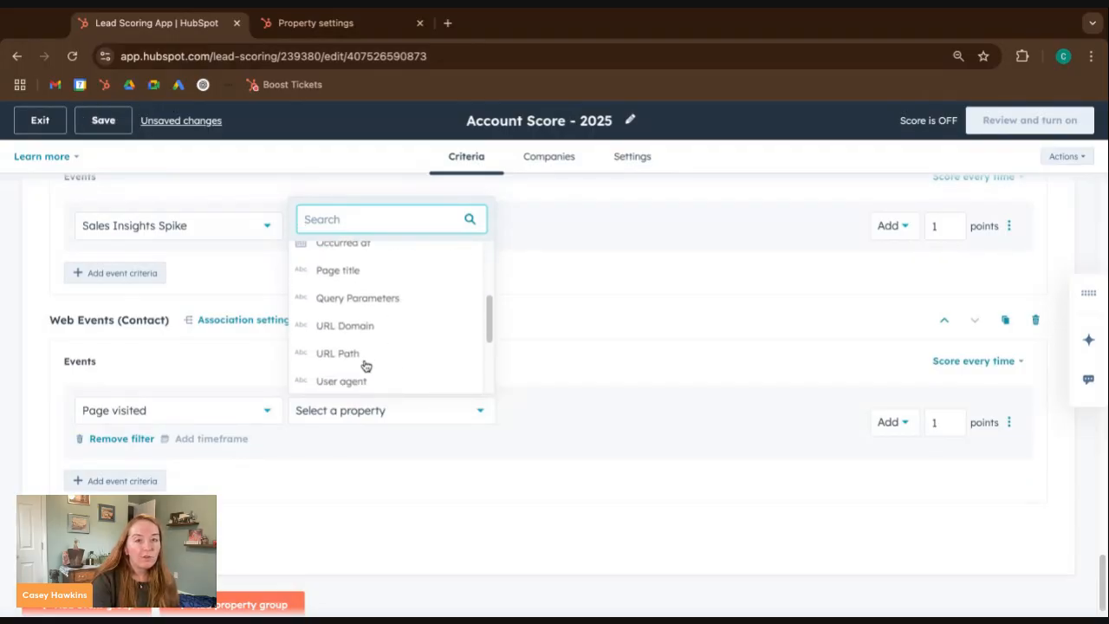
{"action": "left_click", "coordinate": [366, 363]}
Set the URL Path condition to contains any of /services
{"action": "left_click", "coordinate": [179, 447]}
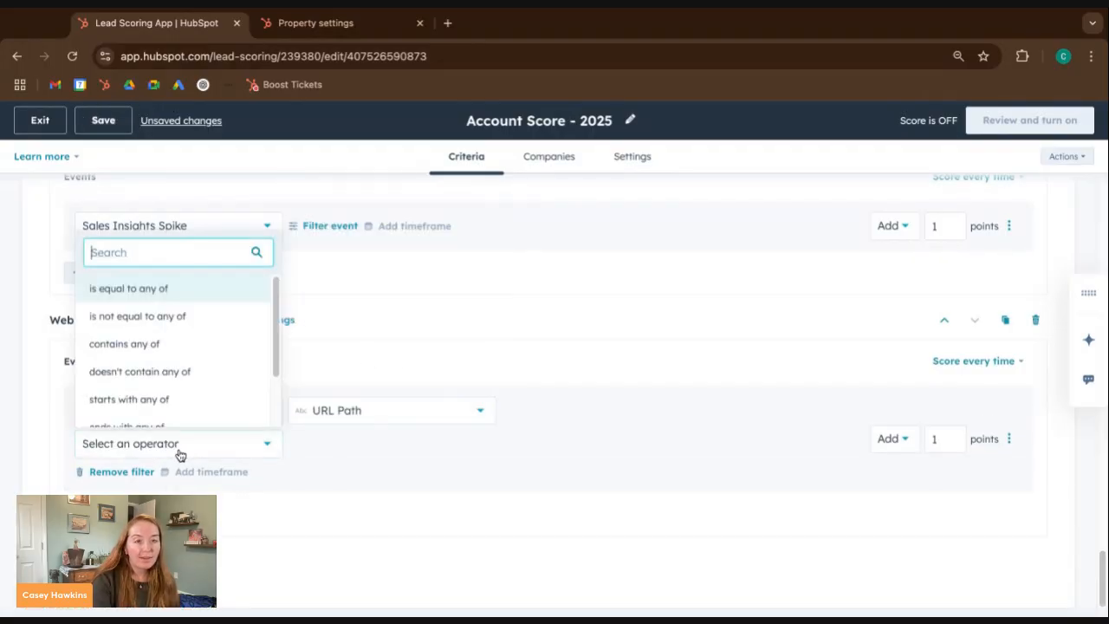
{"action": "left_click", "coordinate": [171, 345]}
{"action": "left_click", "coordinate": [353, 450]}
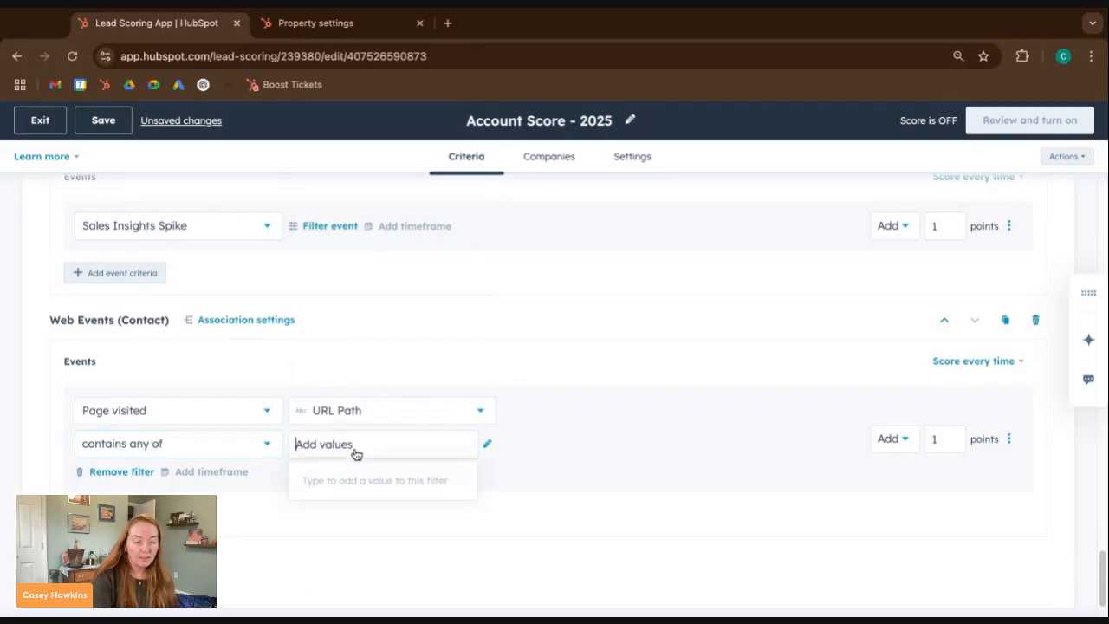
{"action": "type", "text": "/ser"}
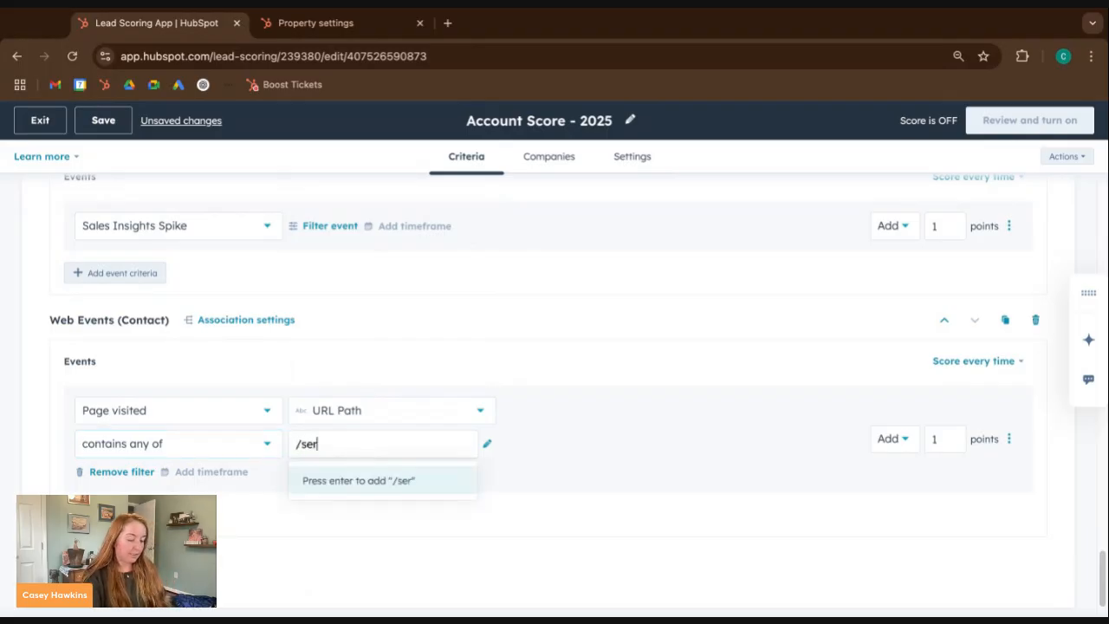
{"action": "type", "text": "vices"}
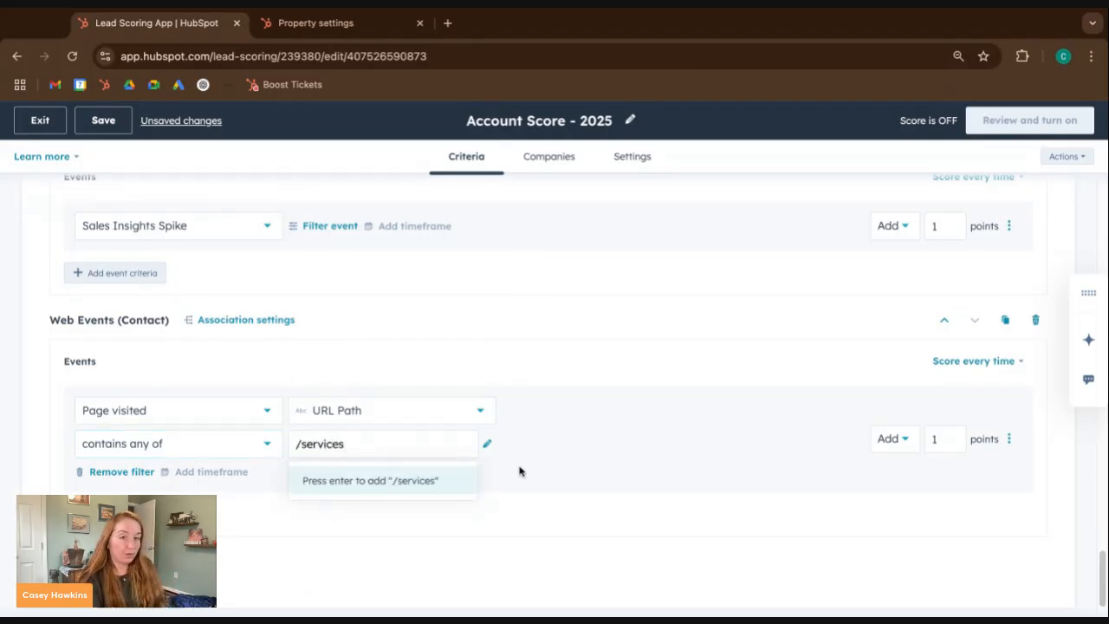
{"action": "key", "text": "Return"}
{"action": "left_click", "coordinate": [538, 467]}
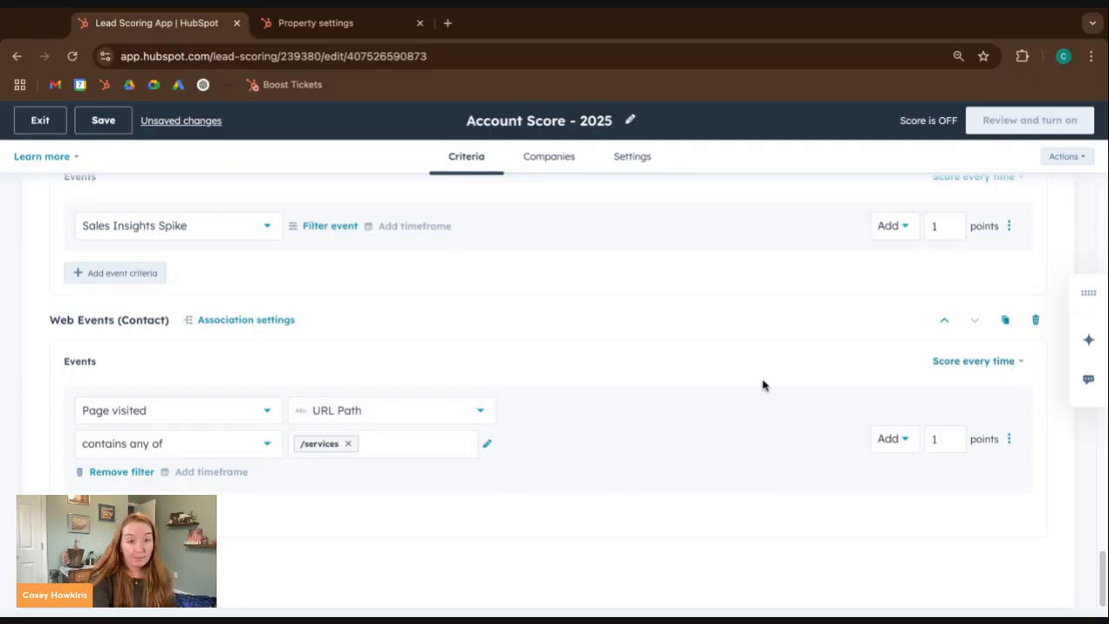
Change the Web Events (Contact) scoring frequency from every time to a limit of 100 points
{"action": "mouse_move", "coordinate": [239, 481]}
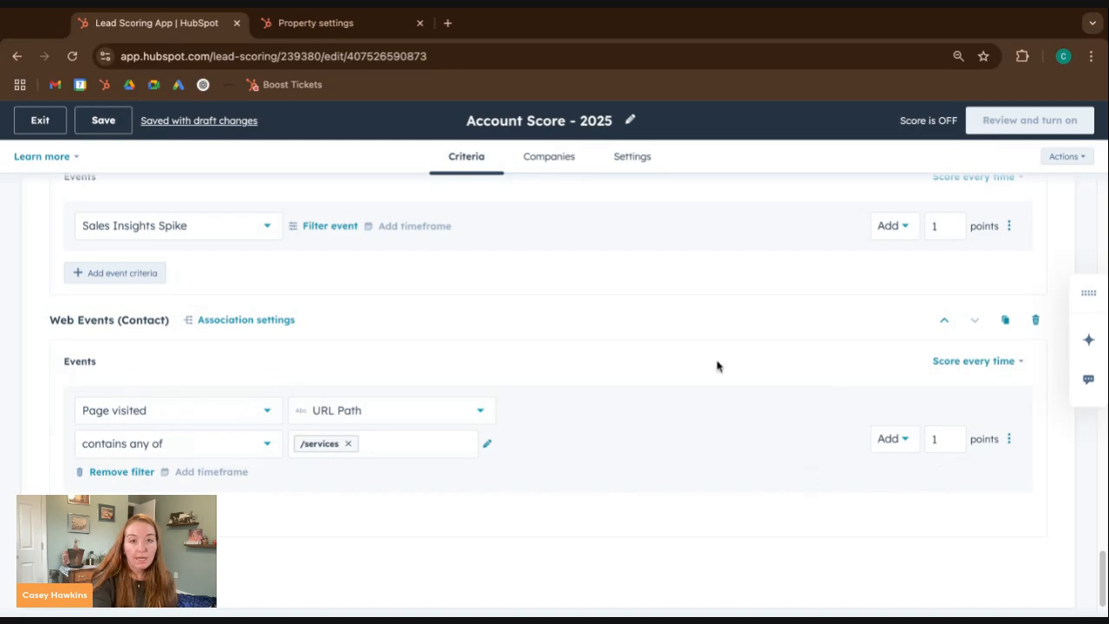
{"action": "scroll", "coordinate": [720, 368], "scroll_direction": "up", "scroll_amount": 1}
{"action": "scroll", "coordinate": [331, 329], "scroll_direction": "up", "scroll_amount": 4}
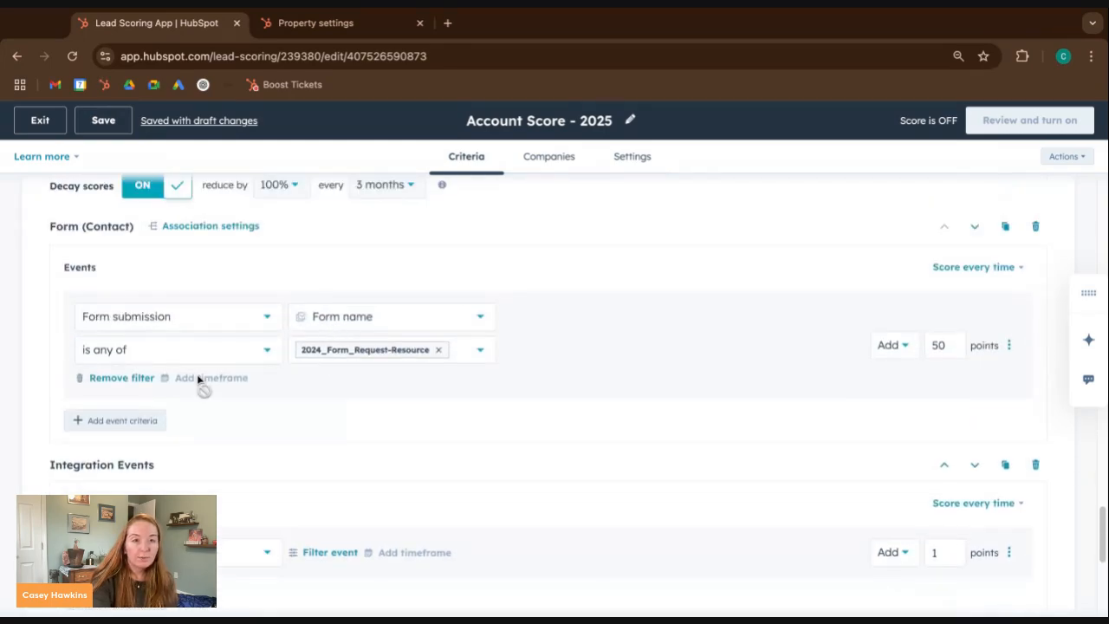
{"action": "scroll", "coordinate": [208, 386], "scroll_direction": "up", "scroll_amount": 2}
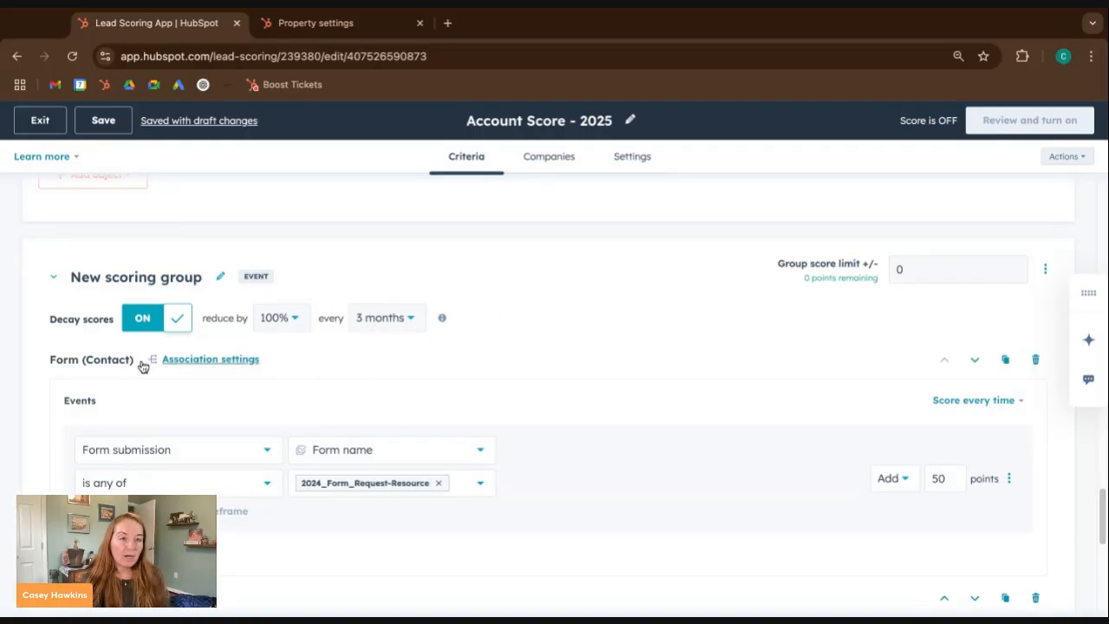
{"action": "scroll", "coordinate": [164, 370], "scroll_direction": "down", "scroll_amount": 4}
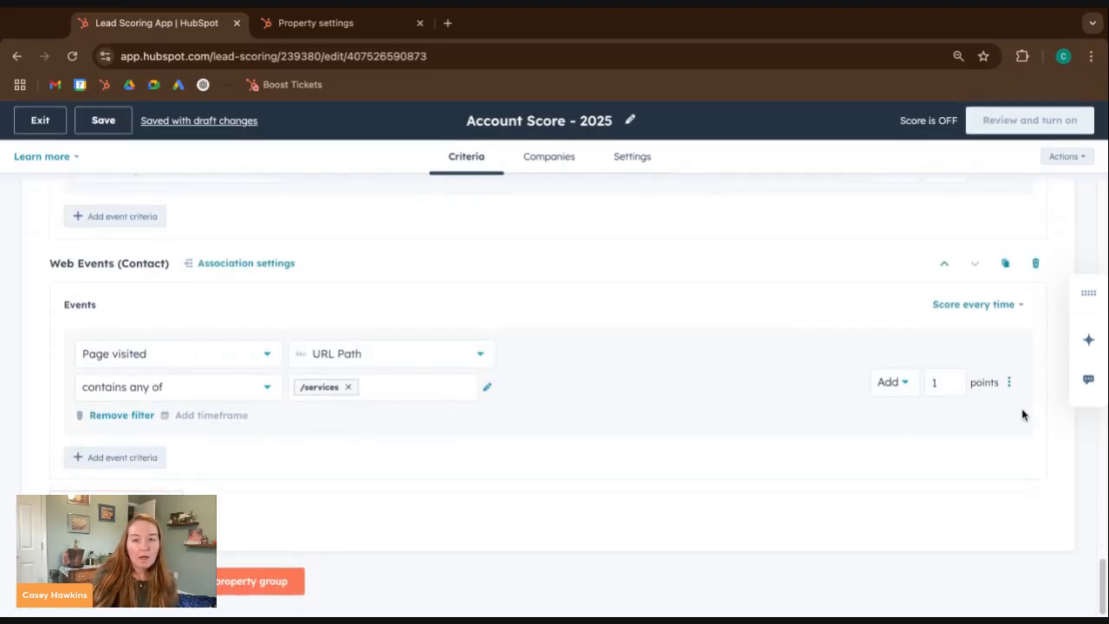
{"action": "left_click", "coordinate": [1000, 304]}
{"action": "left_click", "coordinate": [990, 376]}
{"action": "left_click", "coordinate": [966, 306]}
{"action": "type", "text": "1"}
{"action": "double_click", "coordinate": [969, 301]}
{"action": "type", "text": "1"}
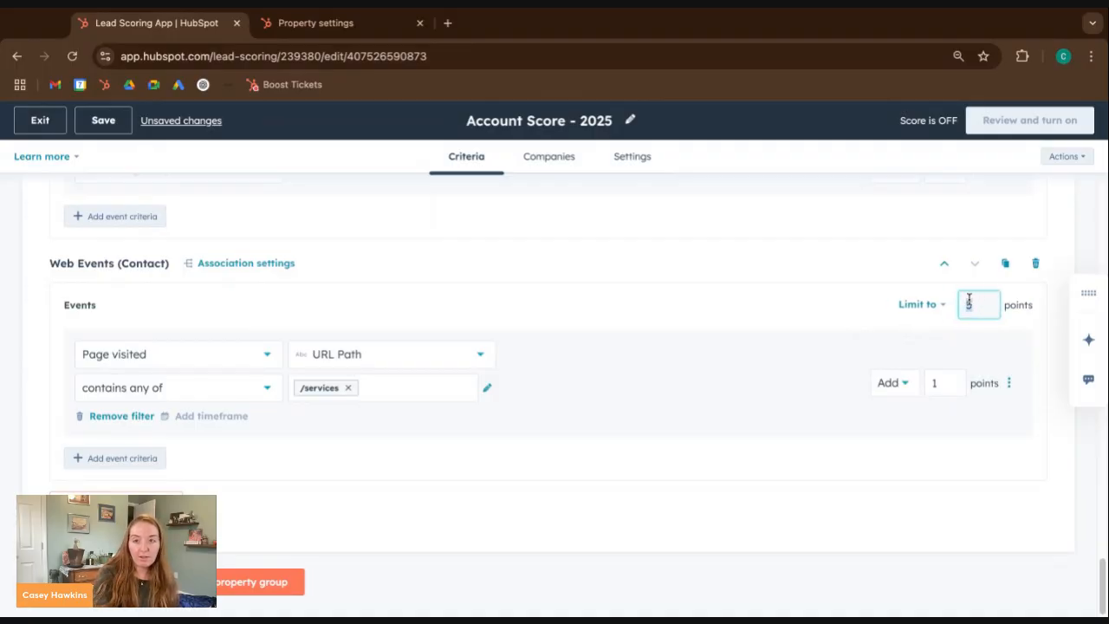
{"action": "type", "text": "00"}
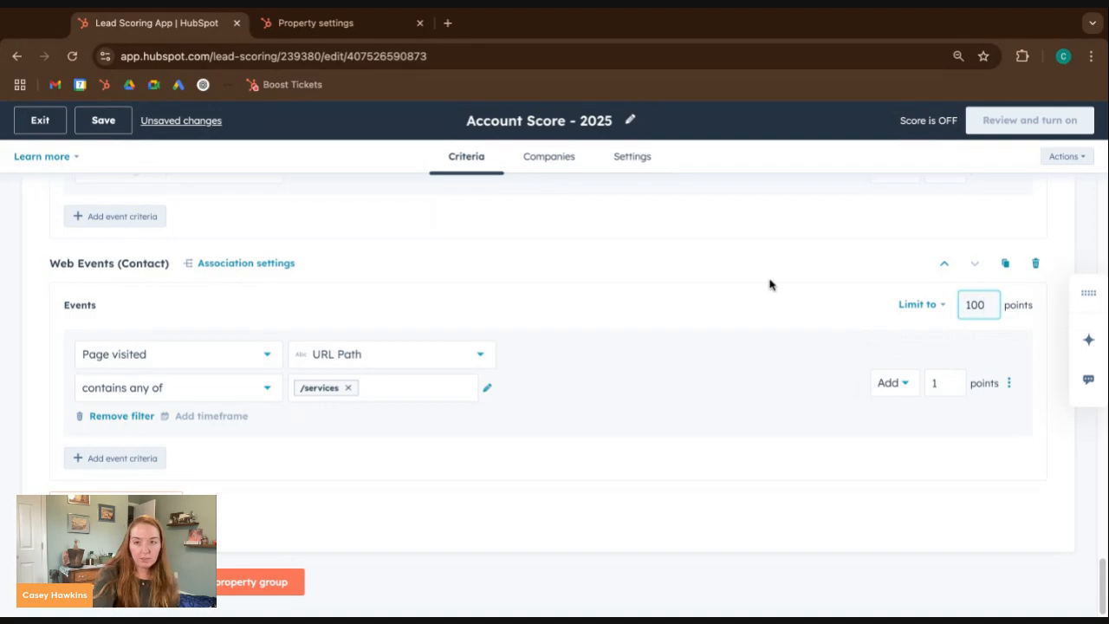
Check the overall score limit, and examine the event and operator options of the Web Events criterion
{"action": "scroll", "coordinate": [770, 290], "scroll_direction": "up", "scroll_amount": 10}
{"action": "scroll", "coordinate": [286, 297], "scroll_direction": "up", "scroll_amount": 5}
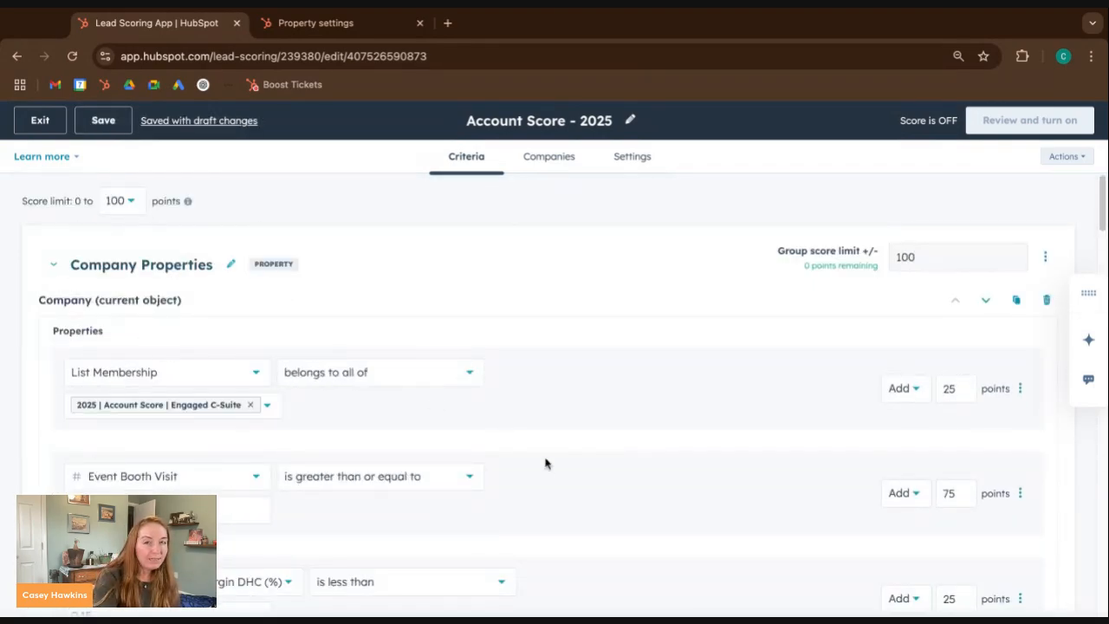
{"action": "scroll", "coordinate": [545, 463], "scroll_direction": "down", "scroll_amount": 15}
{"action": "scroll", "coordinate": [547, 470], "scroll_direction": "up", "scroll_amount": 5}
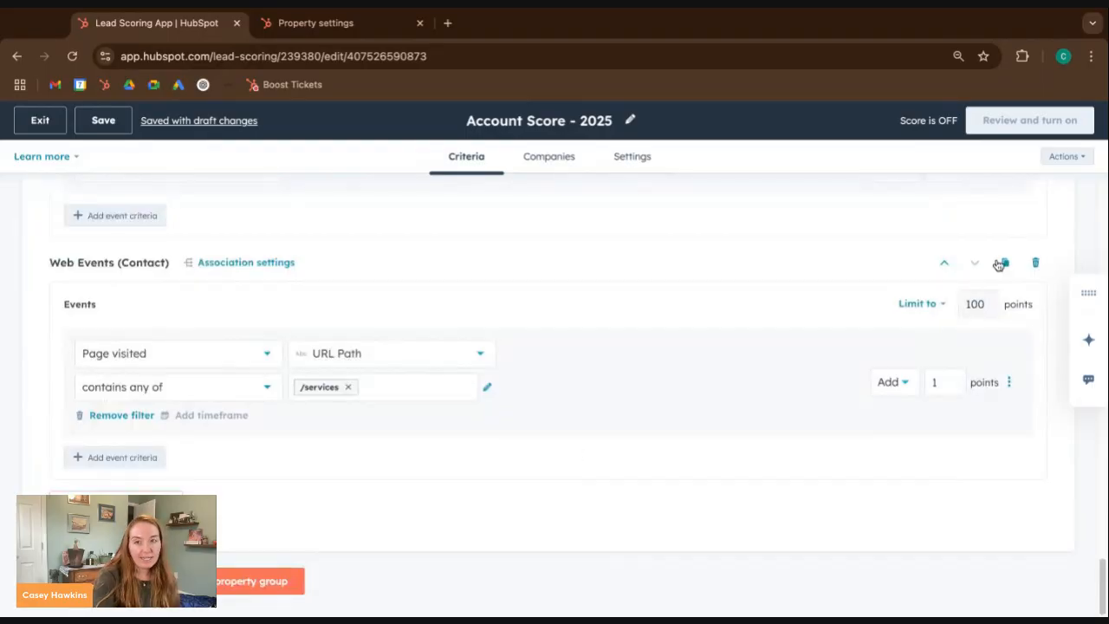
{"action": "double_click", "coordinate": [968, 303]}
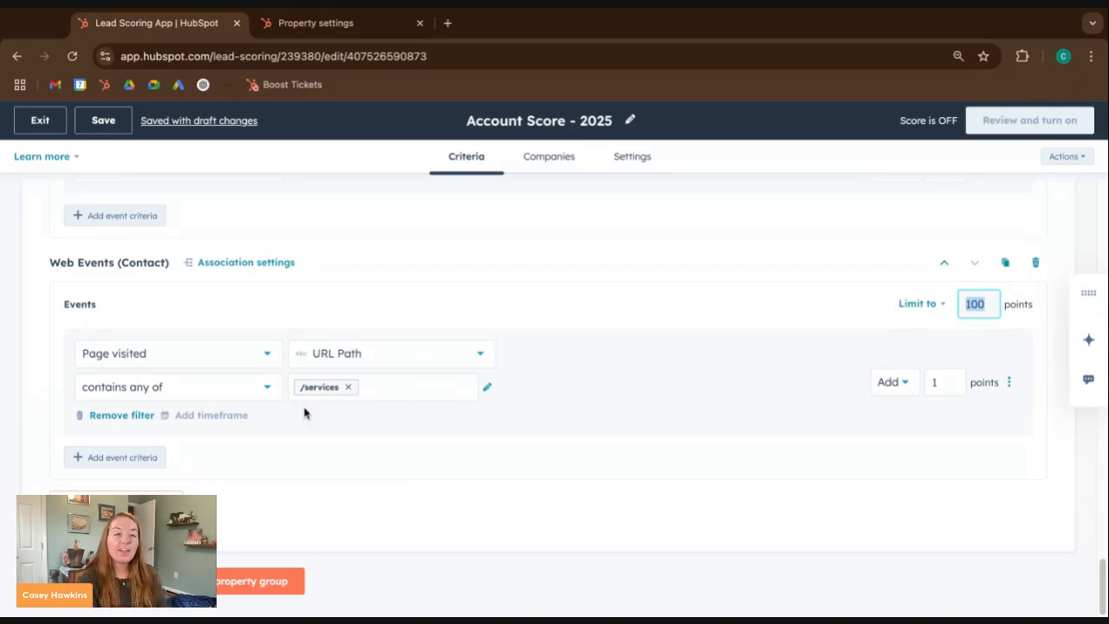
{"action": "left_click", "coordinate": [160, 359]}
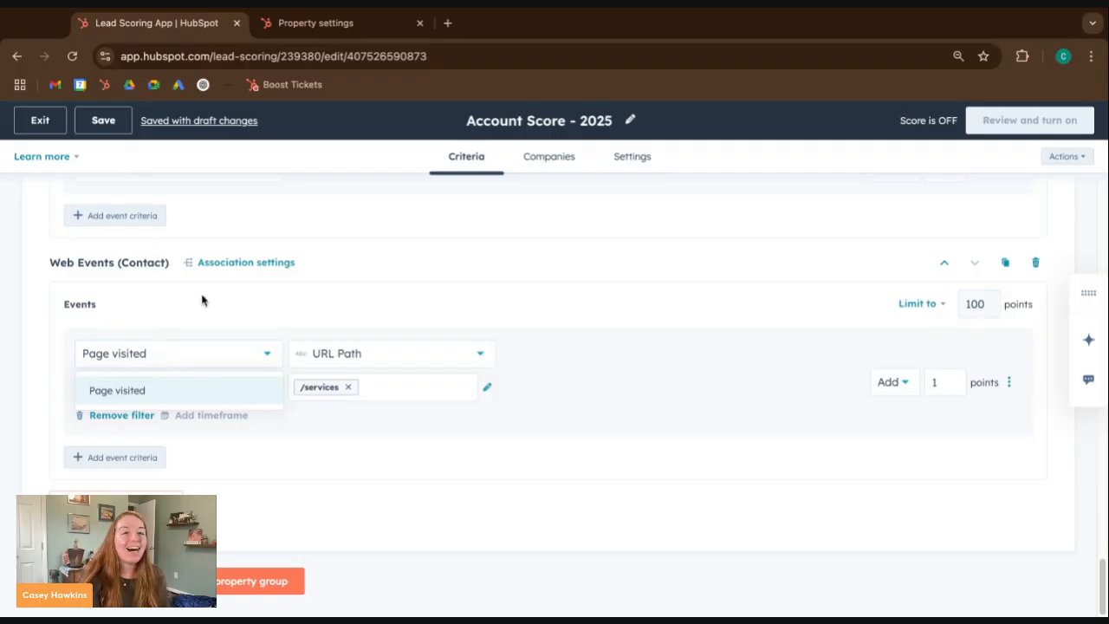
{"action": "left_click", "coordinate": [228, 301]}
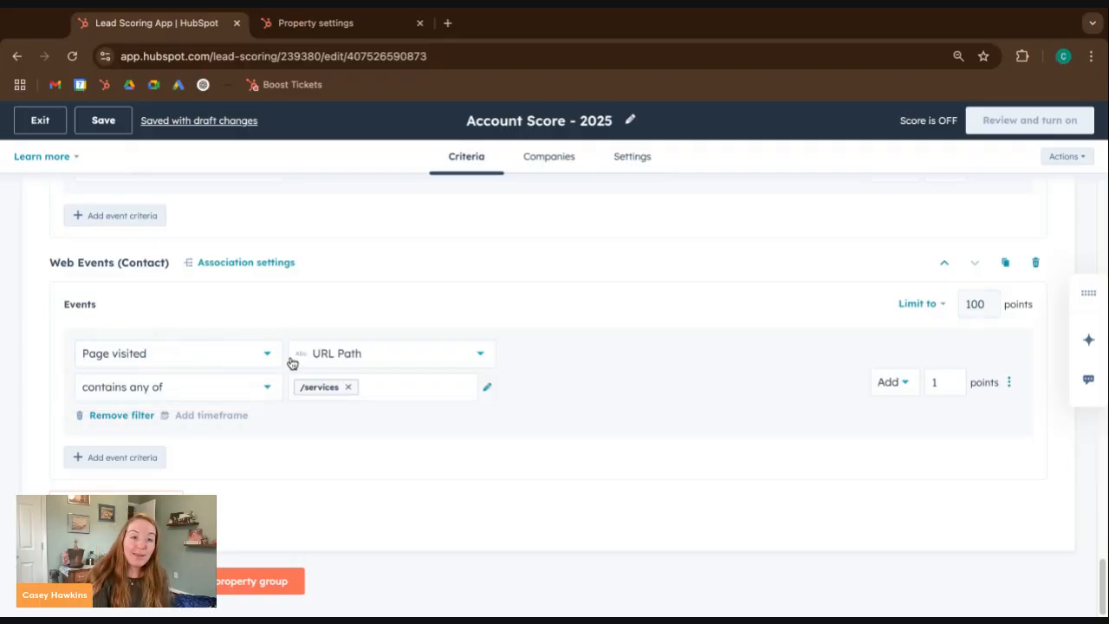
{"action": "left_click", "coordinate": [253, 391]}
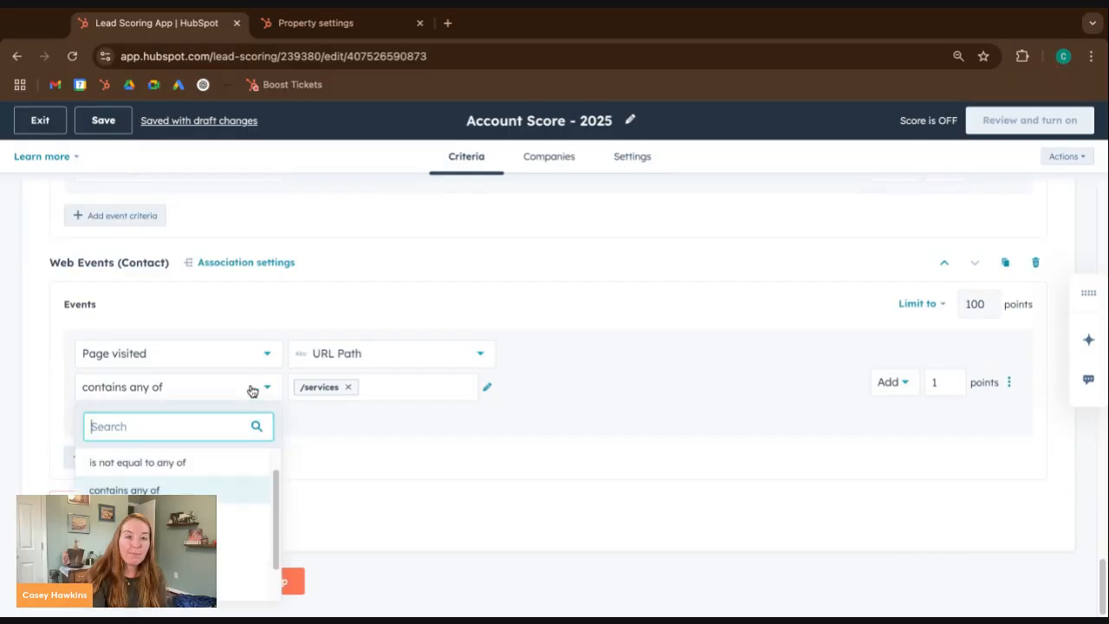
{"action": "scroll", "coordinate": [217, 485], "scroll_direction": "up", "scroll_amount": 1}
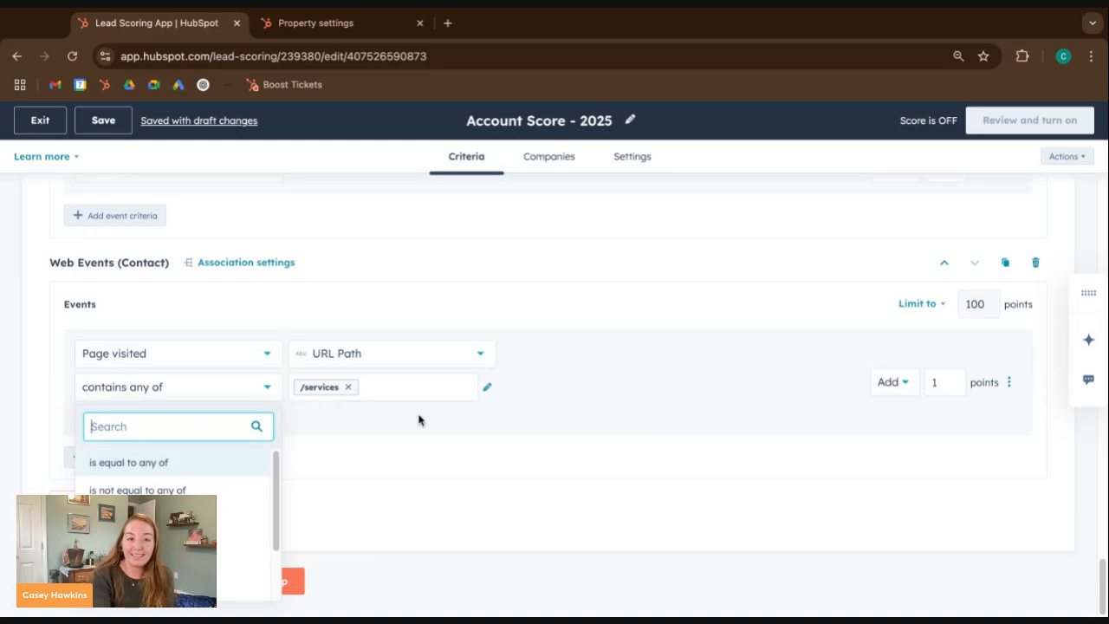
{"action": "left_click", "coordinate": [518, 445]}
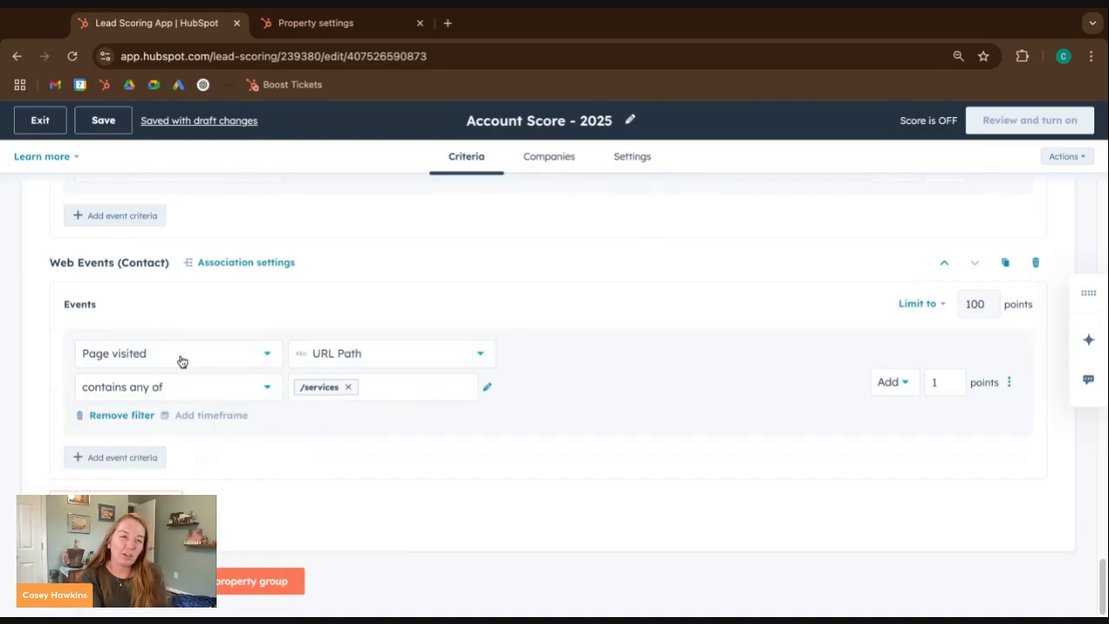
Add a Marketing Email (Contact) section to the event scoring group and examine its available events
{"action": "left_click", "coordinate": [116, 506]}
{"action": "scroll", "coordinate": [142, 445], "scroll_direction": "down", "scroll_amount": 3}
{"action": "left_click", "coordinate": [143, 353]}
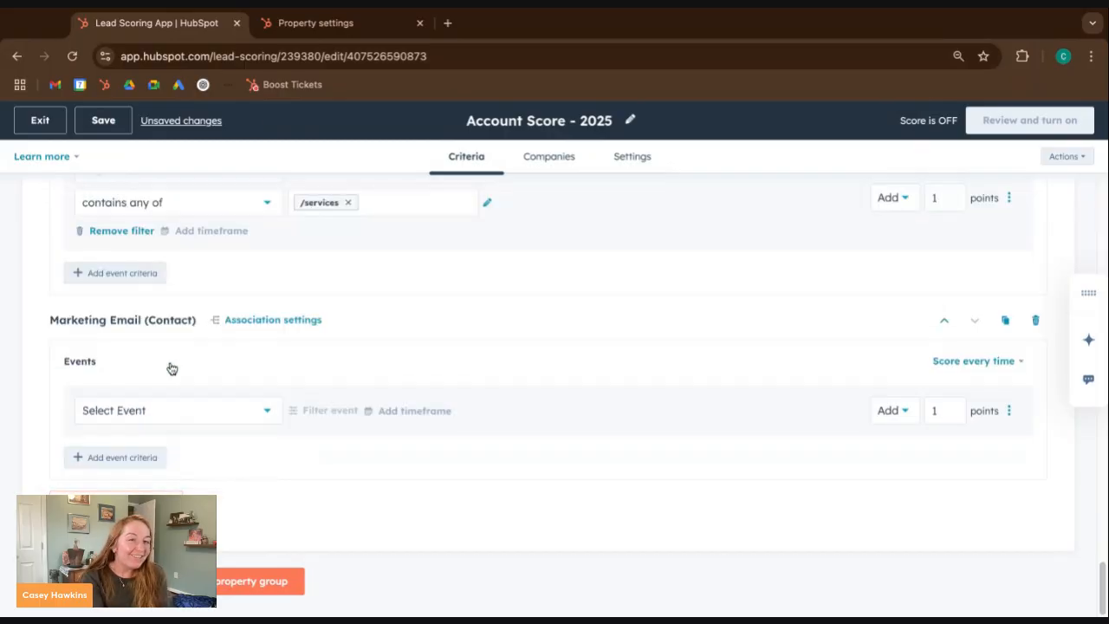
{"action": "left_click", "coordinate": [227, 420]}
{"action": "scroll", "coordinate": [243, 530], "scroll_direction": "down", "scroll_amount": 1}
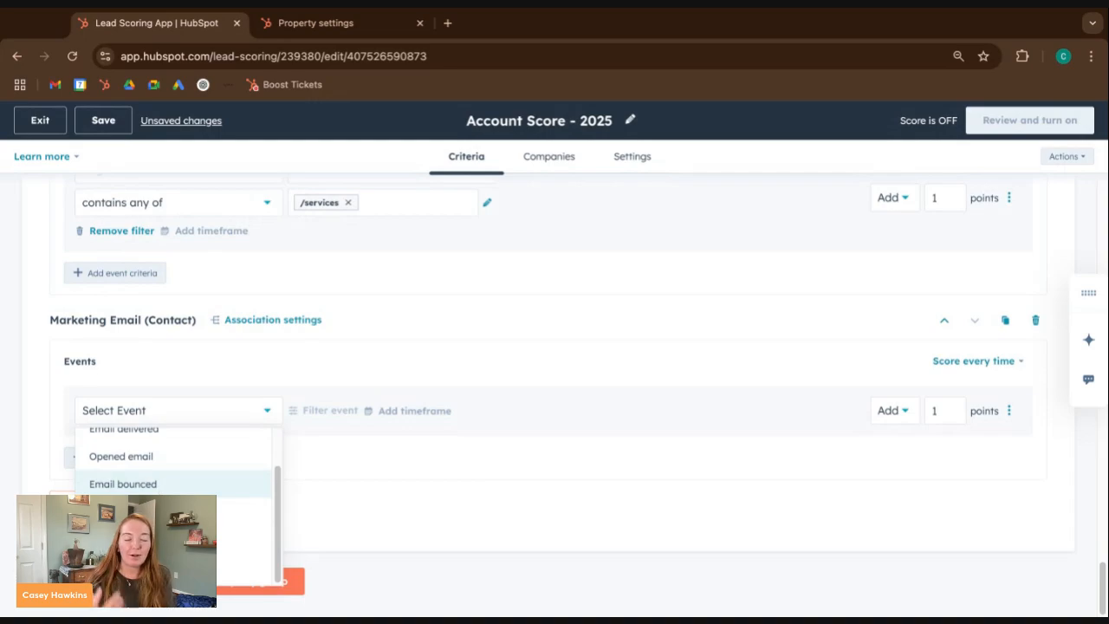
{"action": "scroll", "coordinate": [156, 490], "scroll_direction": "up", "scroll_amount": 2}
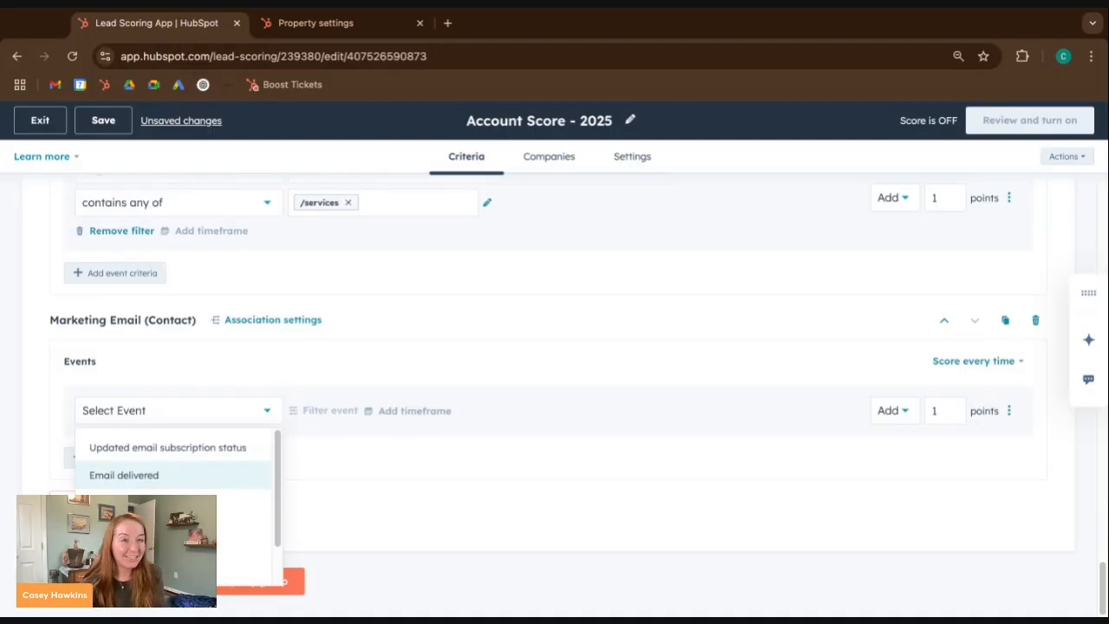
{"action": "scroll", "coordinate": [191, 472], "scroll_direction": "down", "scroll_amount": 3}
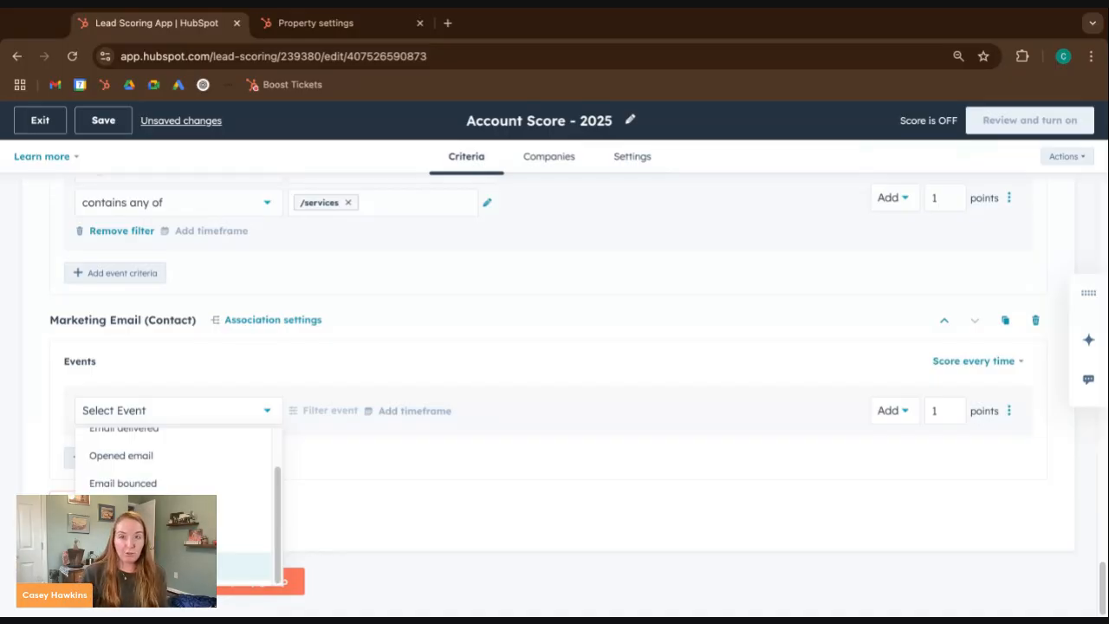
{"action": "left_click", "coordinate": [260, 345]}
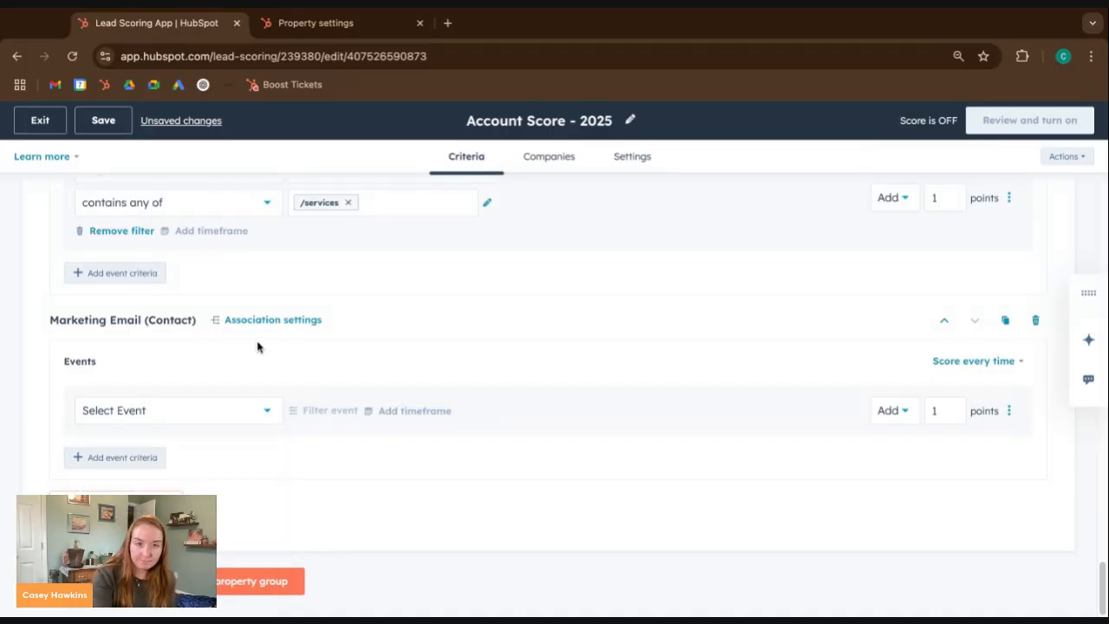
Delete the Marketing Email (Contact) and Web Events (Contact) sections from the event scoring group
{"action": "left_click", "coordinate": [1033, 320]}
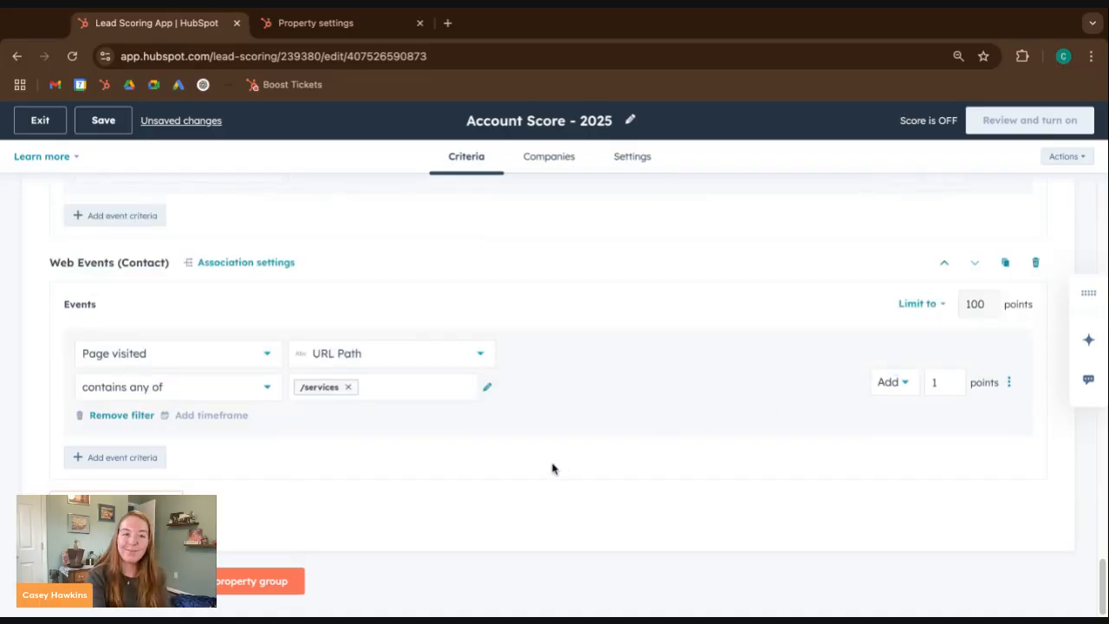
{"action": "left_click", "coordinate": [1034, 264]}
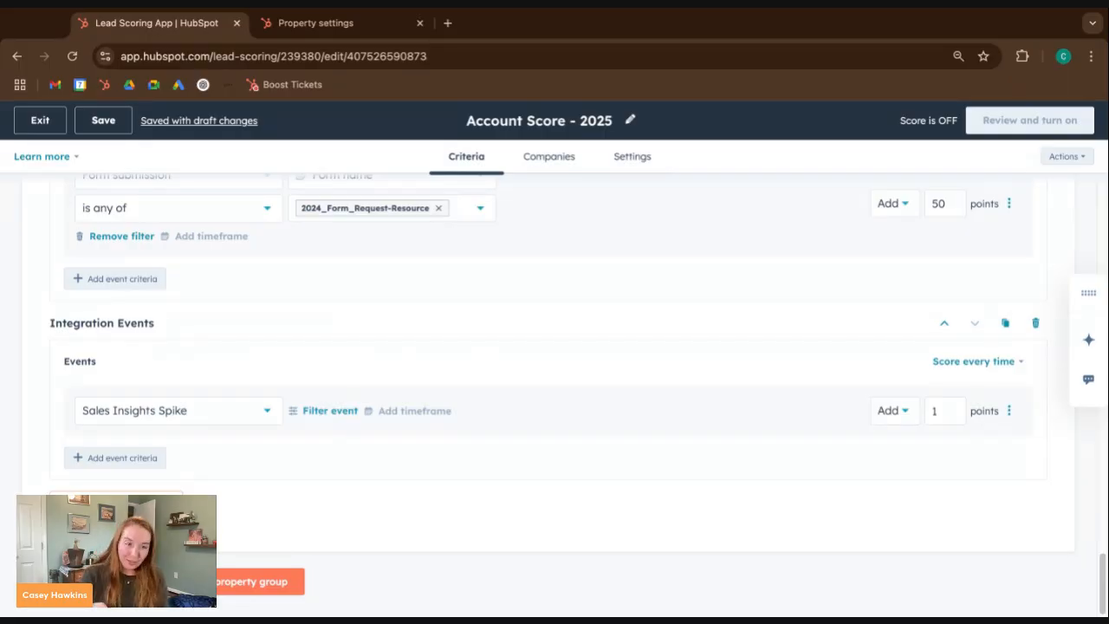
{"action": "scroll", "coordinate": [351, 439], "scroll_direction": "up", "scroll_amount": 5}
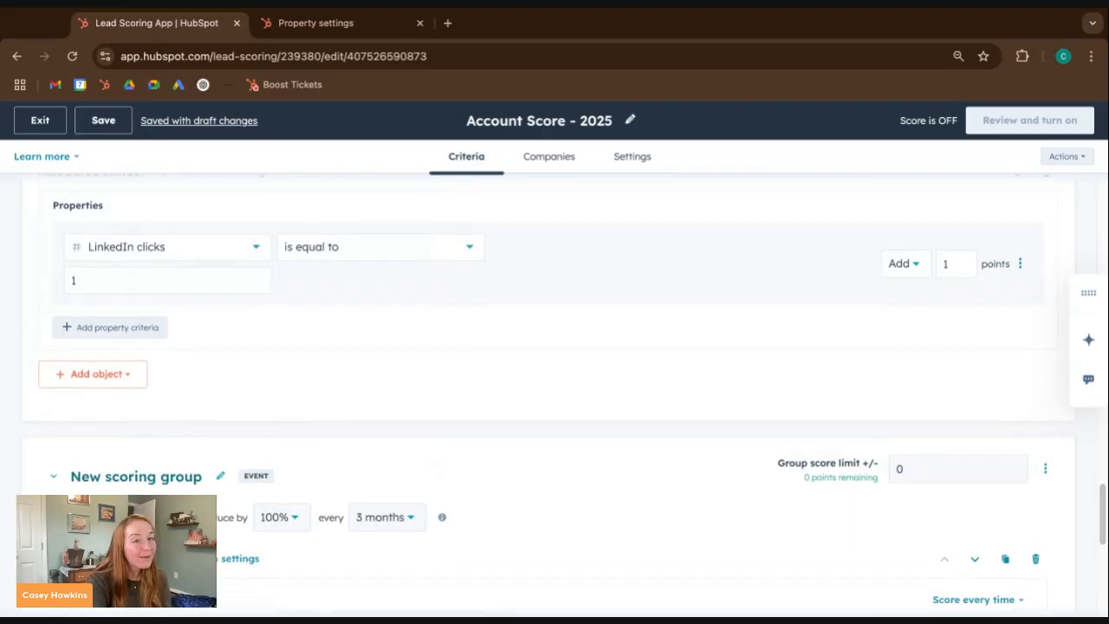
{"action": "scroll", "coordinate": [351, 439], "scroll_direction": "up", "scroll_amount": 10}
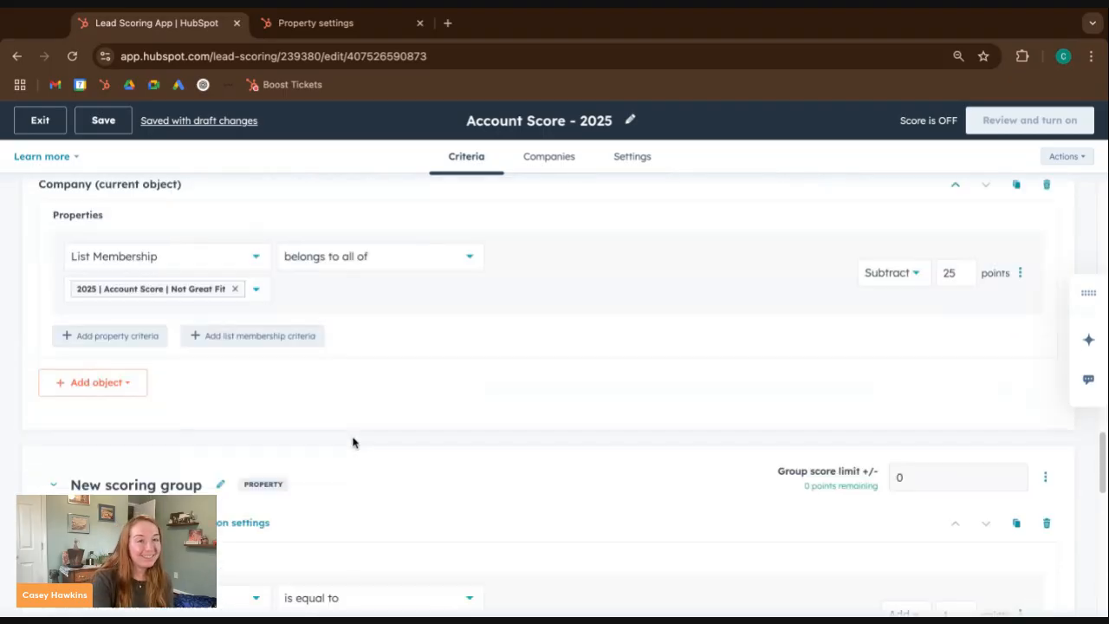
Switch to the legacy HubSpot Score property and add a new criteria set below the Twitter clicks one
{"action": "scroll", "coordinate": [384, 416], "scroll_direction": "down", "scroll_amount": 3}
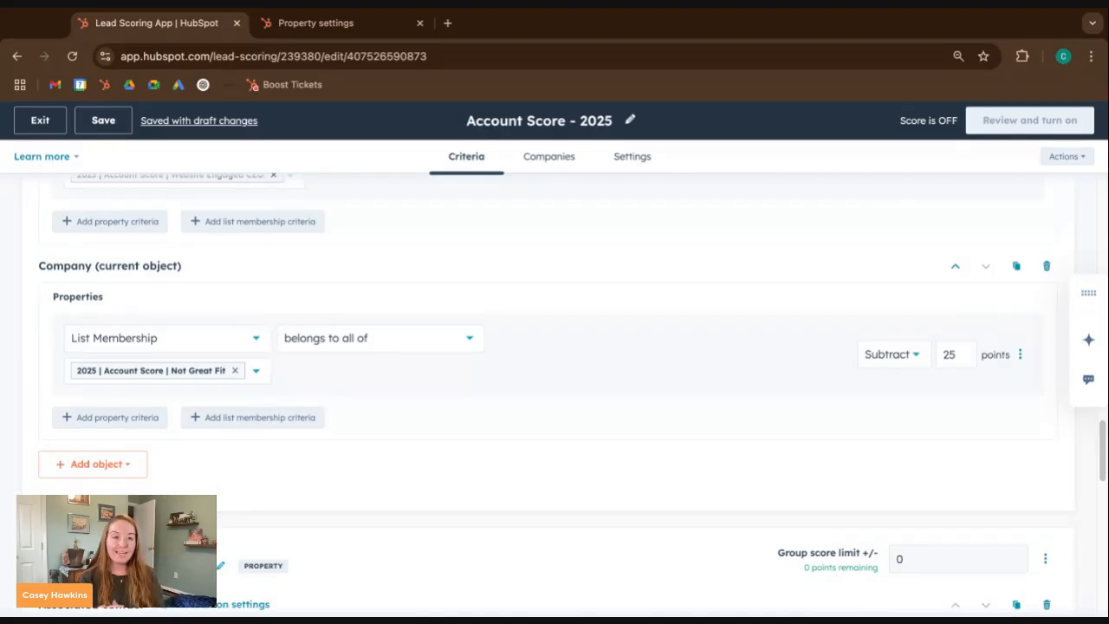
{"action": "left_click", "coordinate": [346, 23]}
{"action": "scroll", "coordinate": [463, 494], "scroll_direction": "down", "scroll_amount": 2}
{"action": "scroll", "coordinate": [464, 494], "scroll_direction": "down", "scroll_amount": 10}
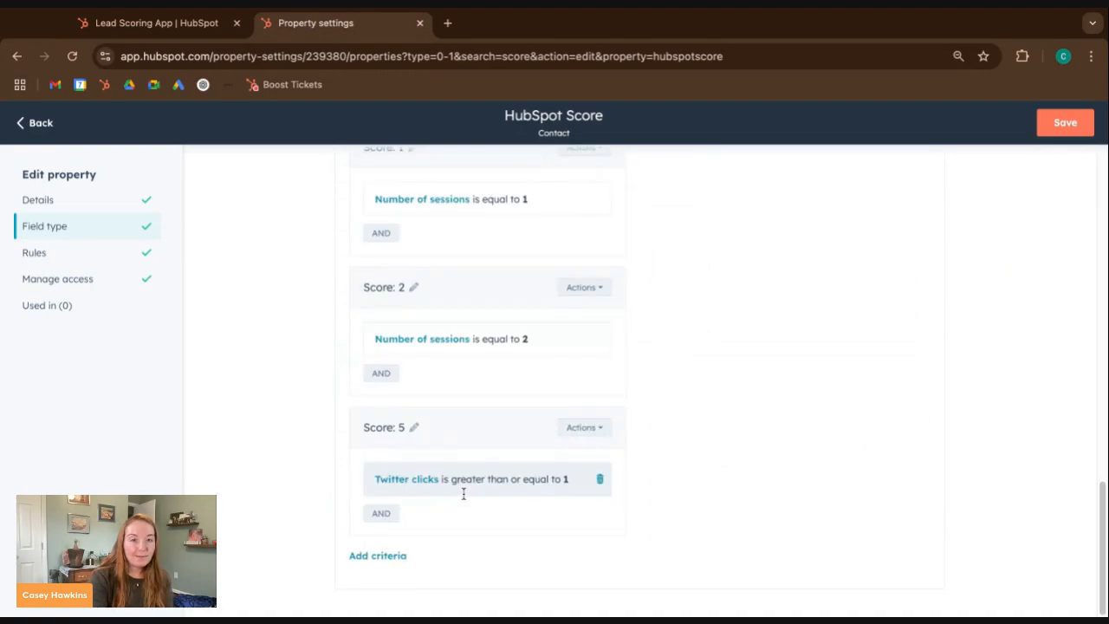
{"action": "left_click", "coordinate": [382, 555]}
{"action": "scroll", "coordinate": [379, 555], "scroll_direction": "down", "scroll_amount": 3}
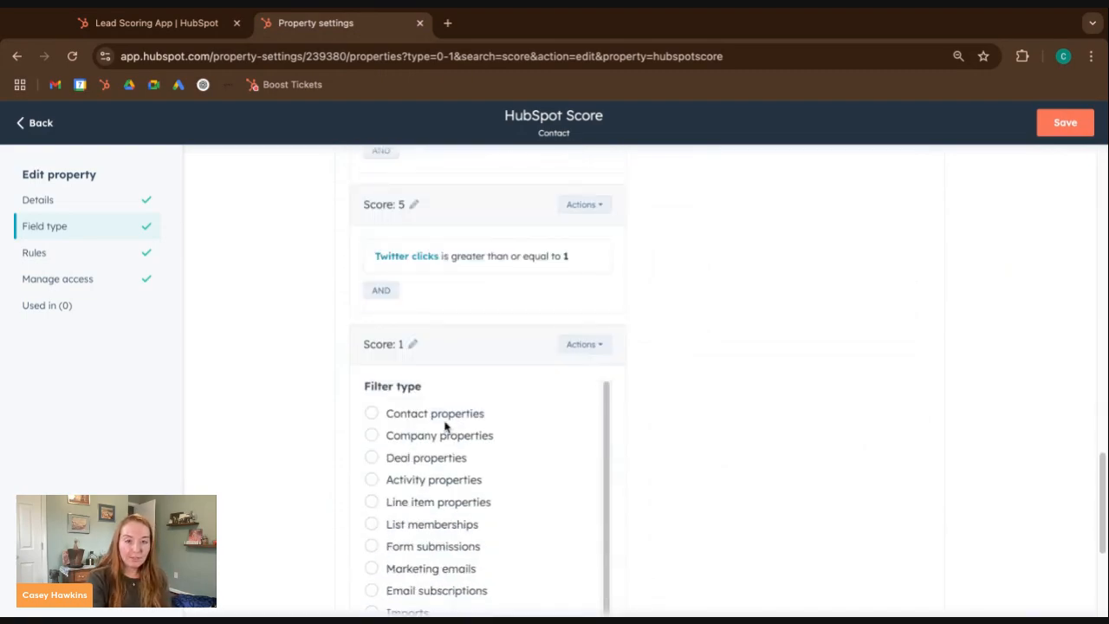
Define the new criteria set with the contact property First name and the condition is known
{"action": "left_click", "coordinate": [445, 419]}
{"action": "type", "text": "first name"}
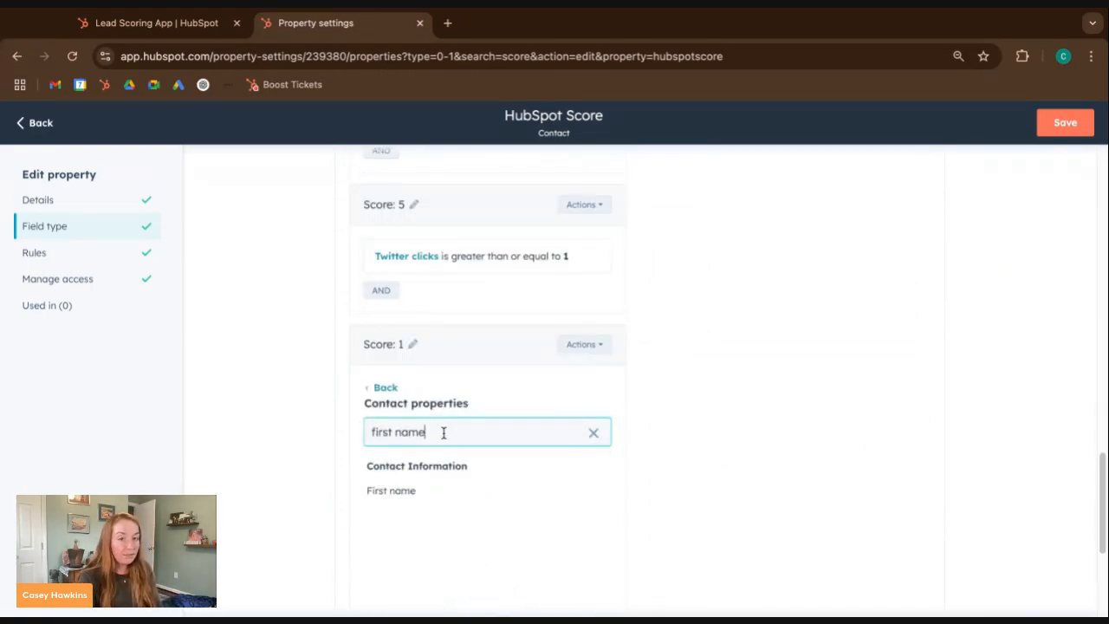
{"action": "left_click", "coordinate": [425, 492]}
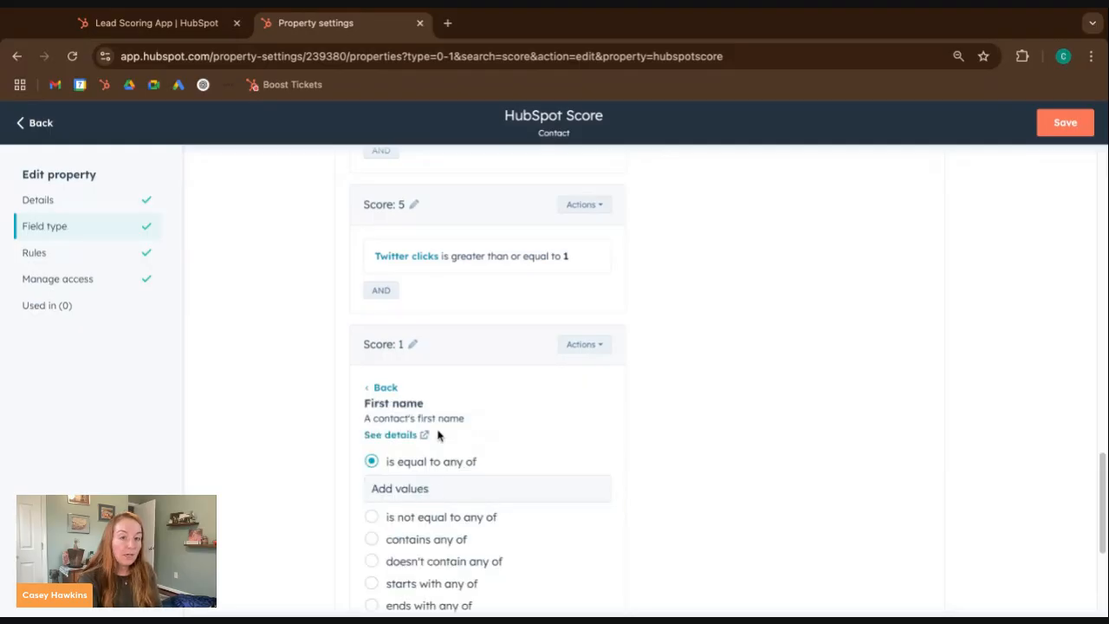
{"action": "scroll", "coordinate": [440, 478], "scroll_direction": "down", "scroll_amount": 1}
{"action": "left_click", "coordinate": [434, 454]}
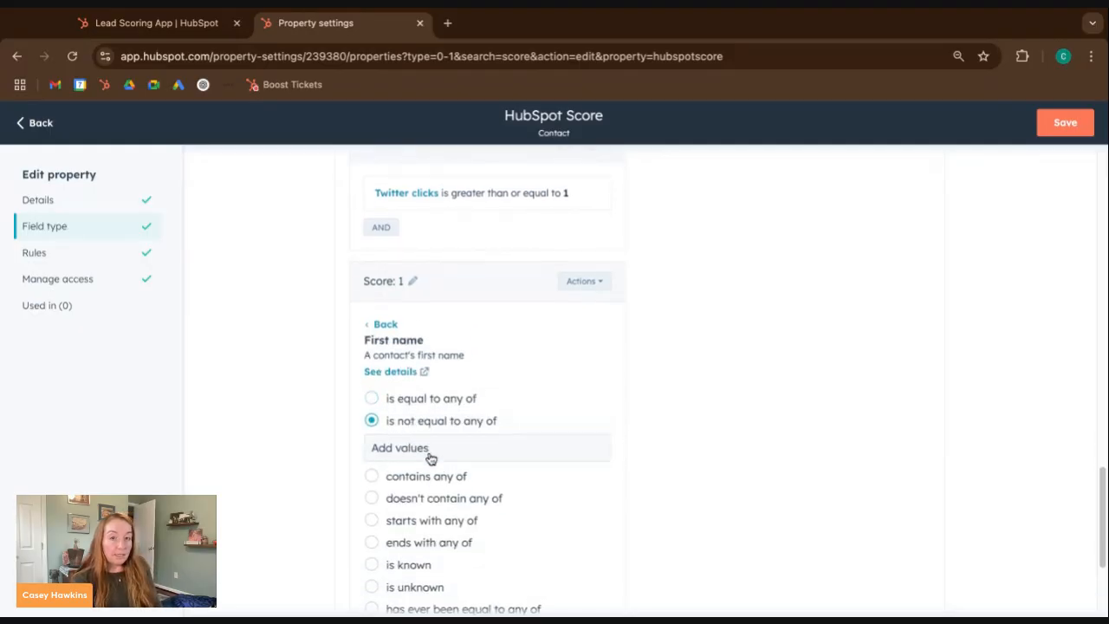
{"action": "left_click", "coordinate": [408, 565]}
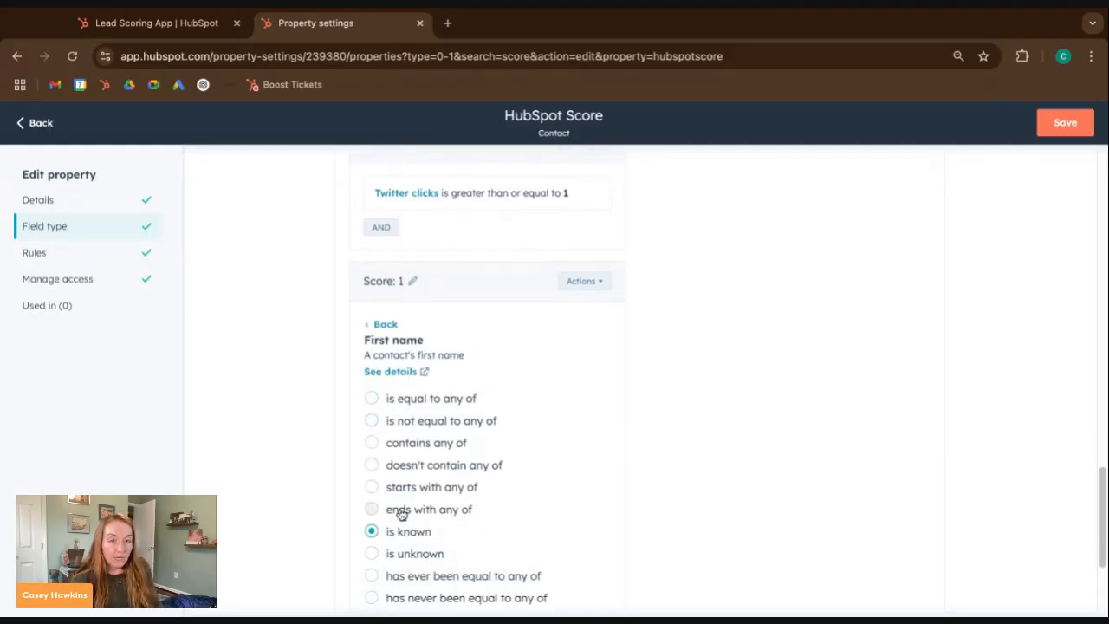
{"action": "scroll", "coordinate": [401, 516], "scroll_direction": "down", "scroll_amount": 3}
{"action": "left_click", "coordinate": [403, 445]}
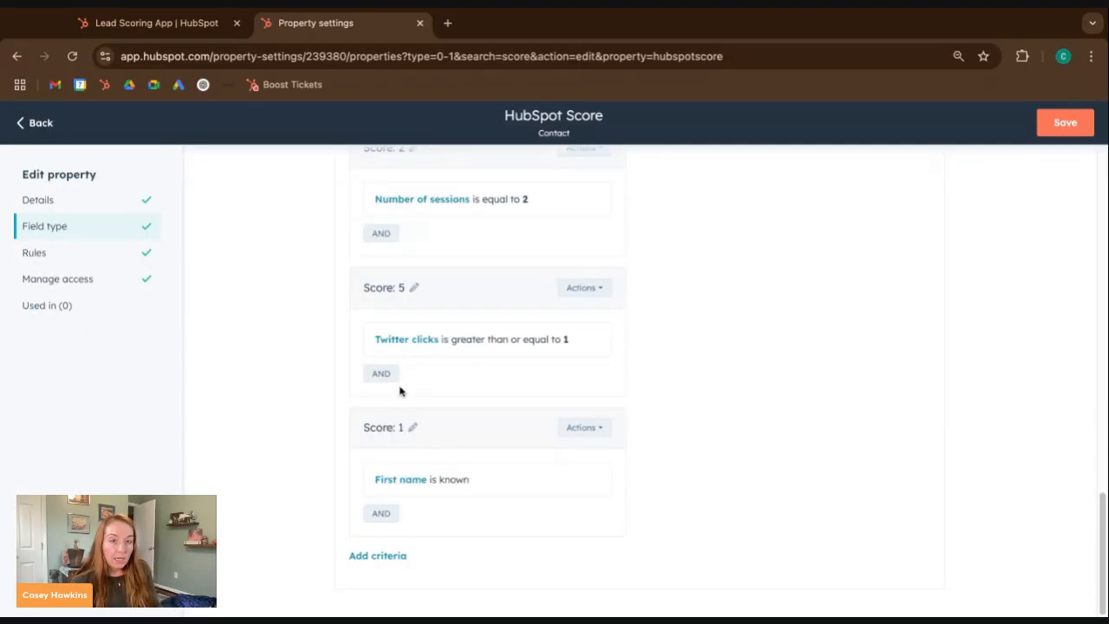
Add an AND condition to the First name criteria set requiring that the contact property Last name is known
{"action": "left_click", "coordinate": [385, 479]}
{"action": "left_click", "coordinate": [412, 517]}
{"action": "type", "text": "last name"}
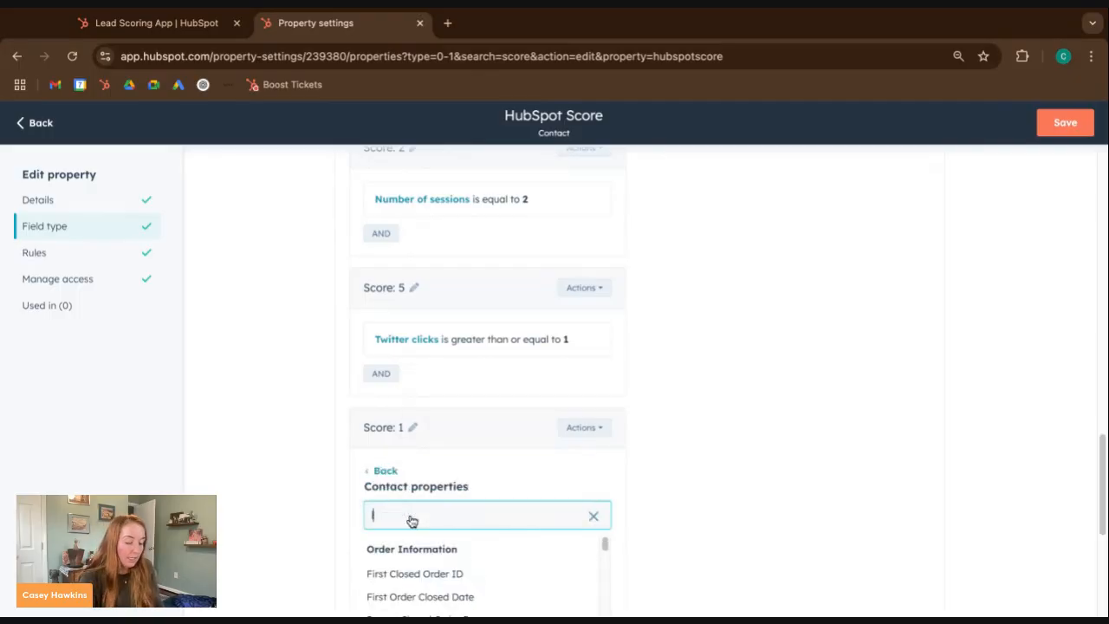
{"action": "left_click", "coordinate": [371, 586]}
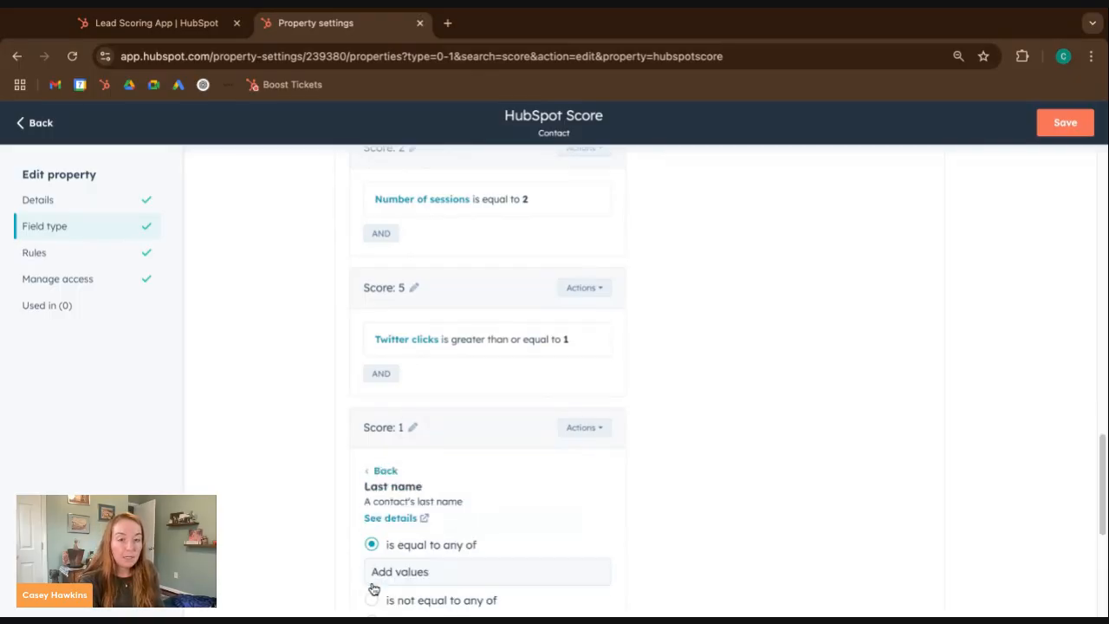
{"action": "scroll", "coordinate": [372, 576], "scroll_direction": "down", "scroll_amount": 2}
{"action": "left_click", "coordinate": [414, 530]}
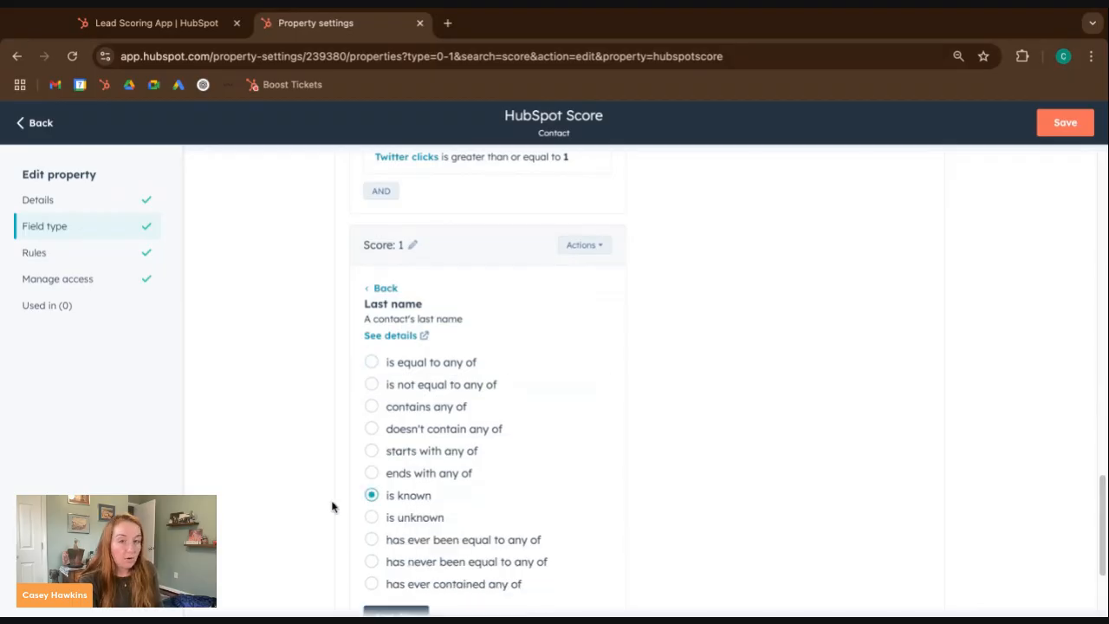
{"action": "scroll", "coordinate": [414, 533], "scroll_direction": "down", "scroll_amount": 2}
{"action": "left_click", "coordinate": [420, 479]}
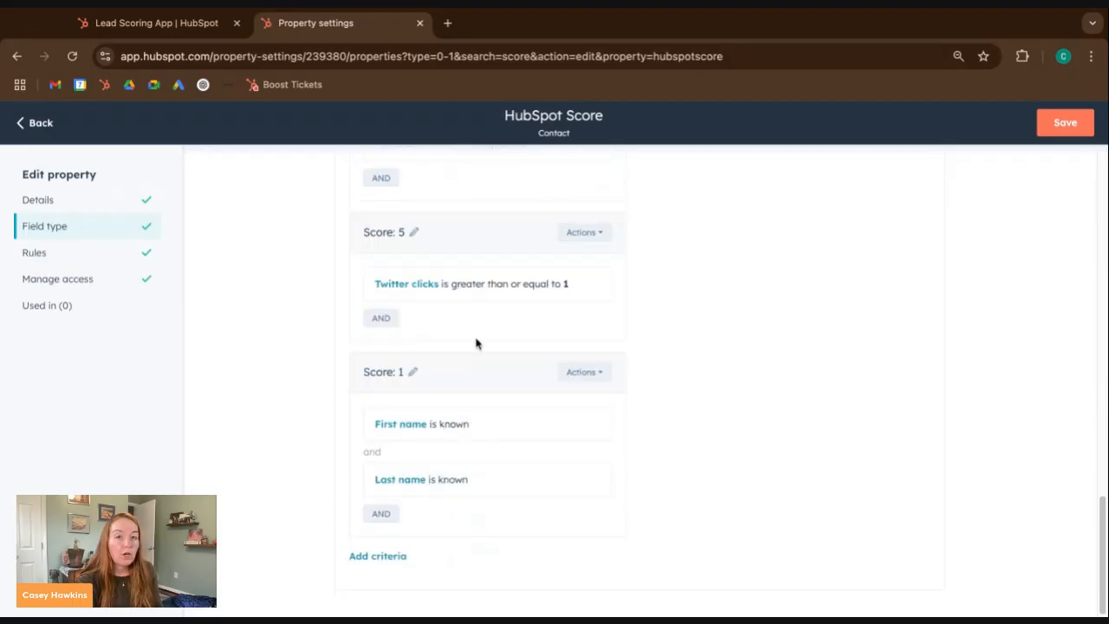
Return to Account Score - 2025 and add a Company section with two property criteria below the Not Great Fit list criterion
{"action": "left_click", "coordinate": [117, 38]}
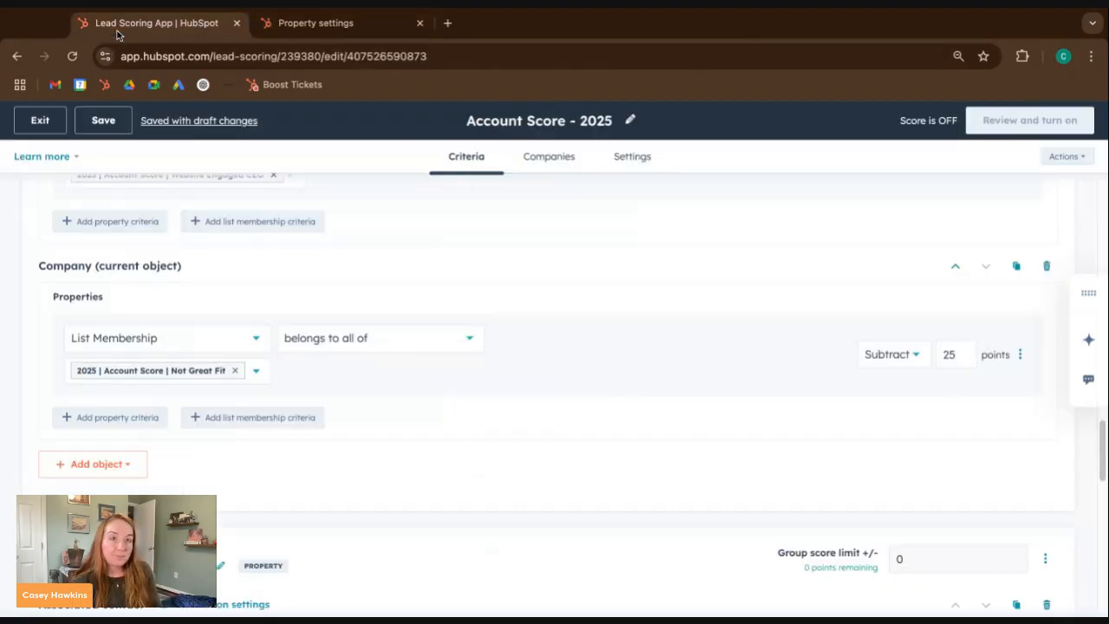
{"action": "left_click", "coordinate": [114, 468]}
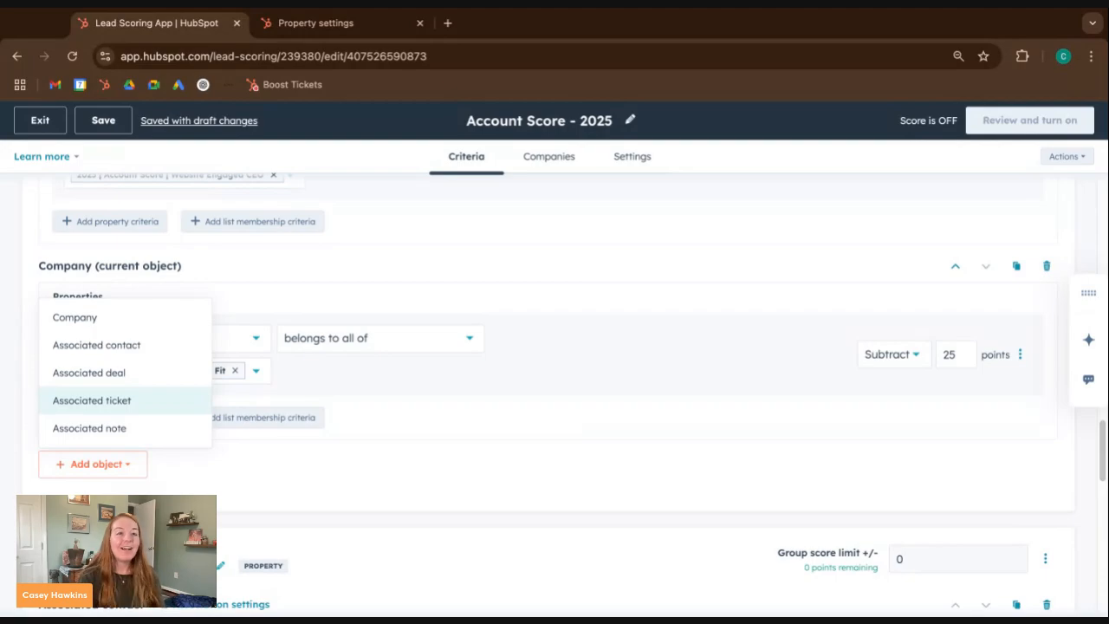
{"action": "left_click", "coordinate": [112, 316]}
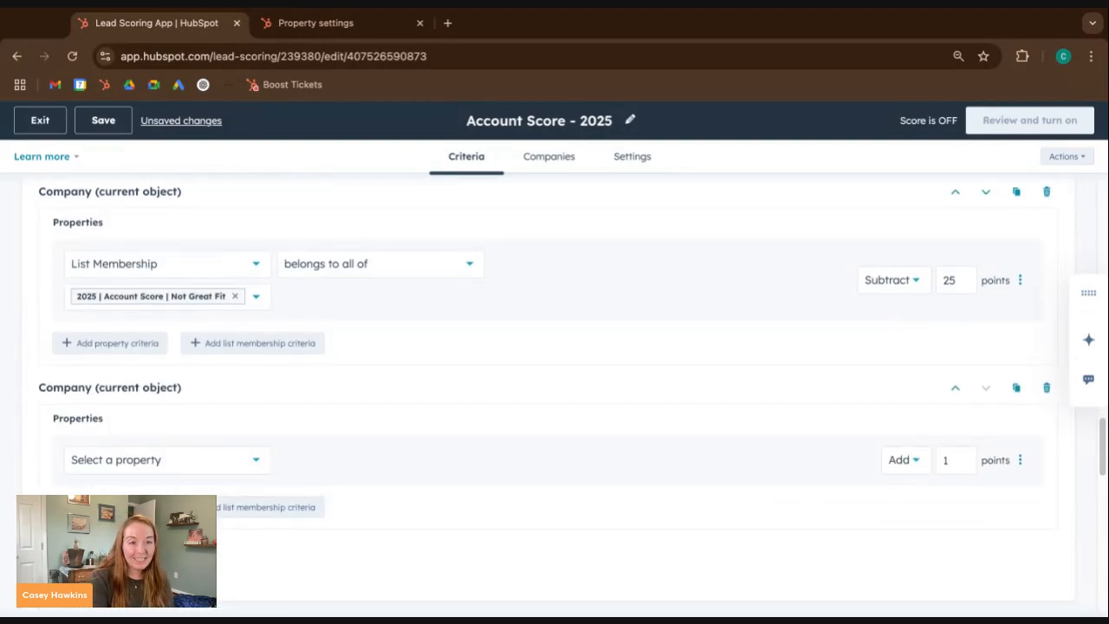
{"action": "left_click", "coordinate": [110, 506]}
{"action": "scroll", "coordinate": [234, 537], "scroll_direction": "down", "scroll_amount": 2}
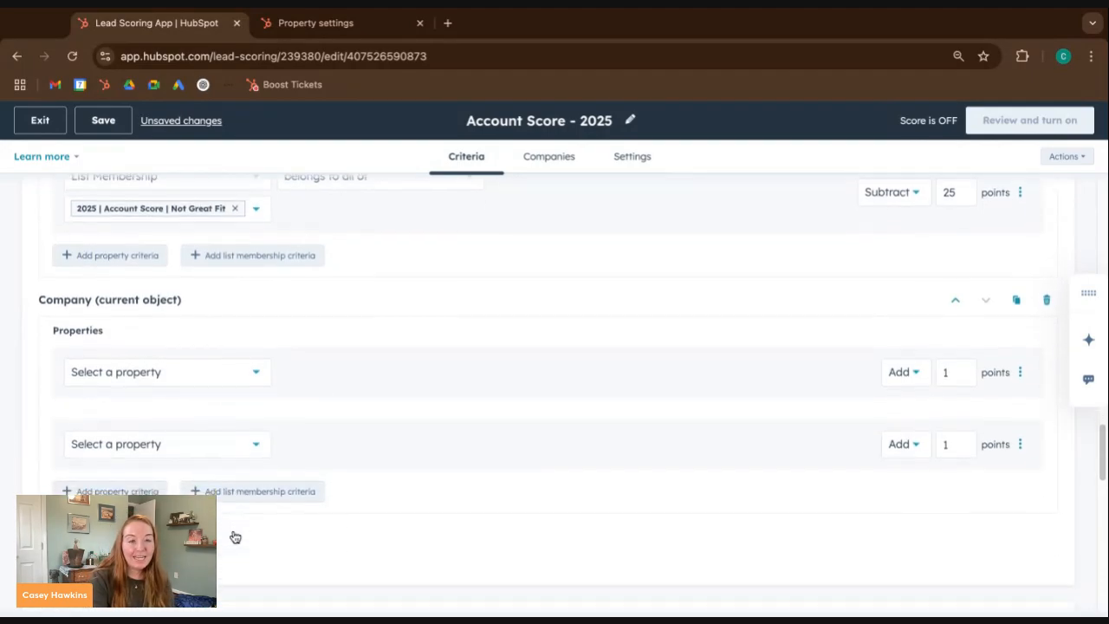
Search the new Company section's first criterion for properties containing "name", then close the list without choosing one
{"action": "left_click", "coordinate": [197, 362]}
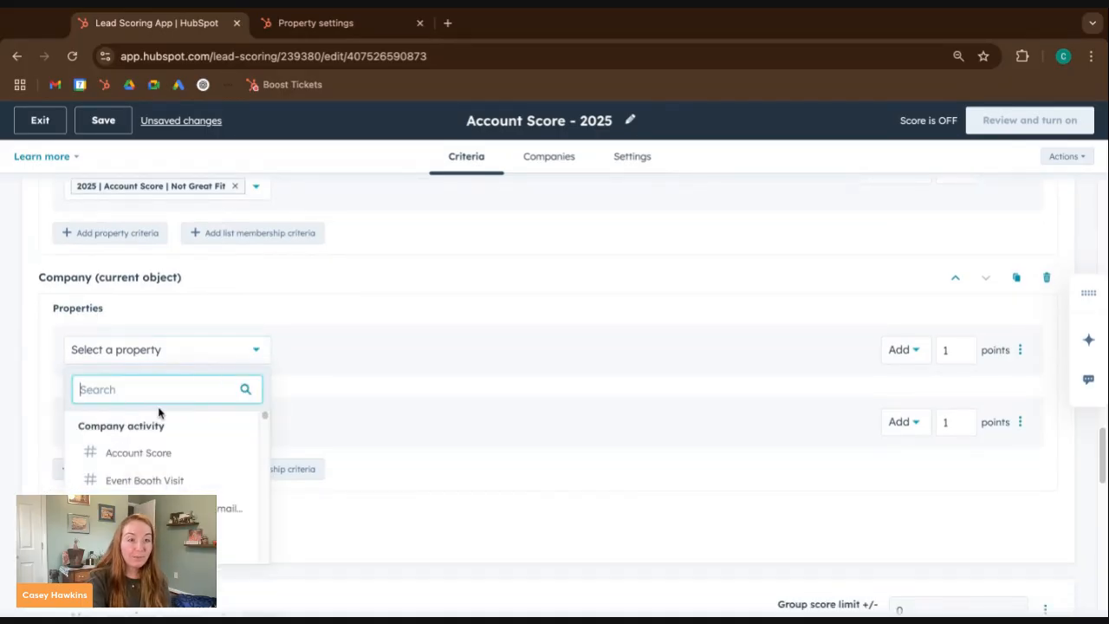
{"action": "type", "text": "f"}
{"action": "key", "text": "BackSpace"}
{"action": "type", "text": "name"}
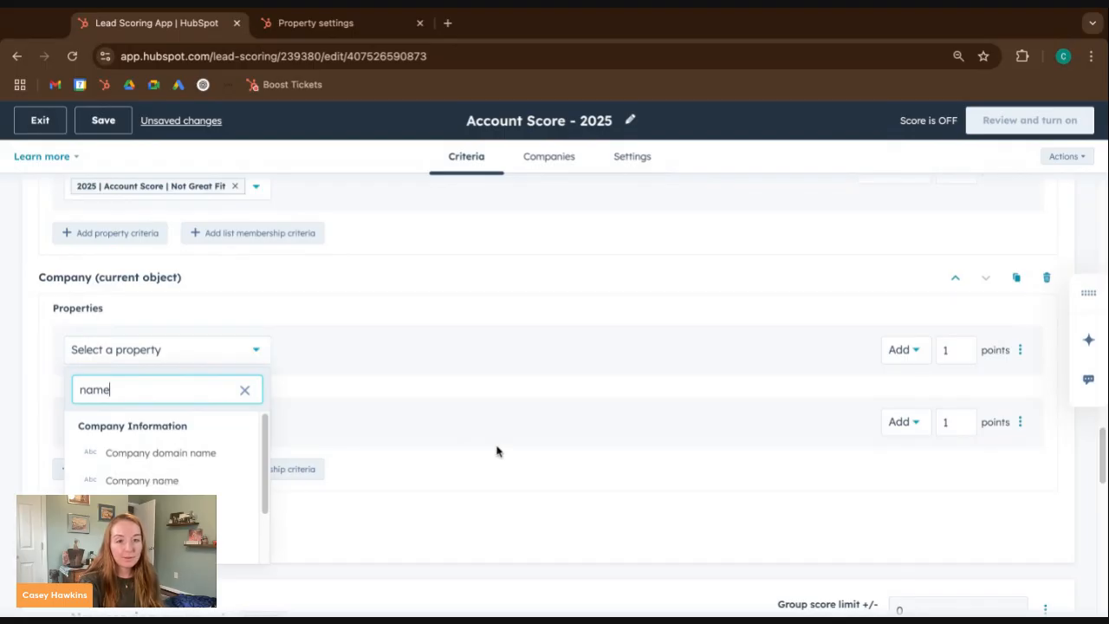
{"action": "left_click", "coordinate": [299, 496]}
Add a First name property criterion under LinkedIn clicks in the Associated contact section of New scoring group
{"action": "scroll", "coordinate": [217, 366], "scroll_direction": "down", "scroll_amount": 5}
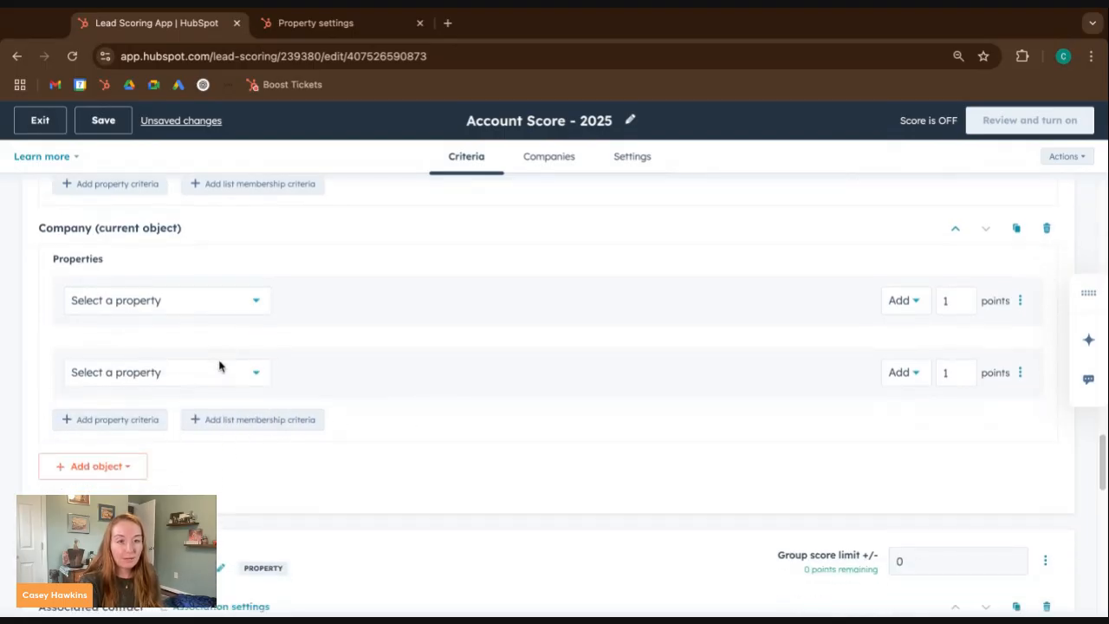
{"action": "left_click", "coordinate": [125, 434]}
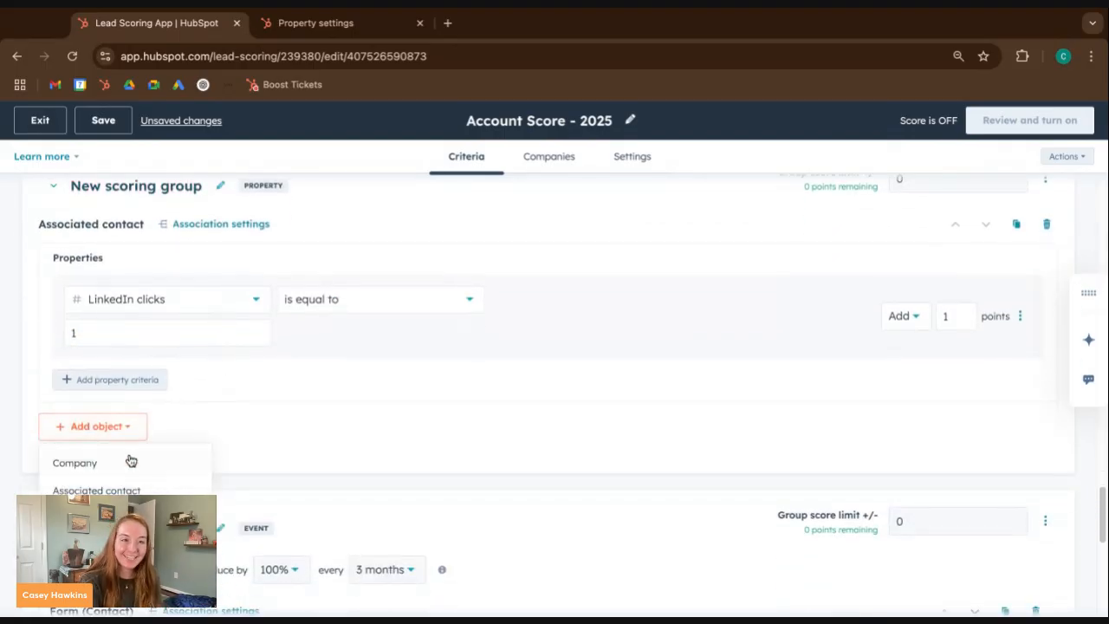
{"action": "left_click", "coordinate": [105, 381]}
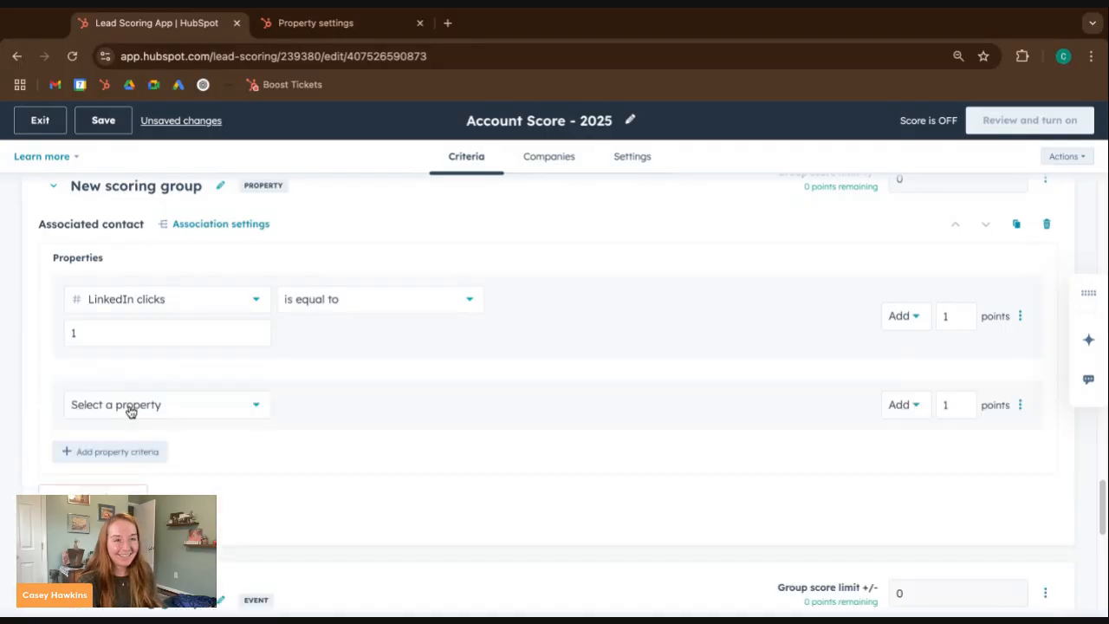
{"action": "left_click", "coordinate": [129, 405]}
{"action": "type", "text": "firs nam"}
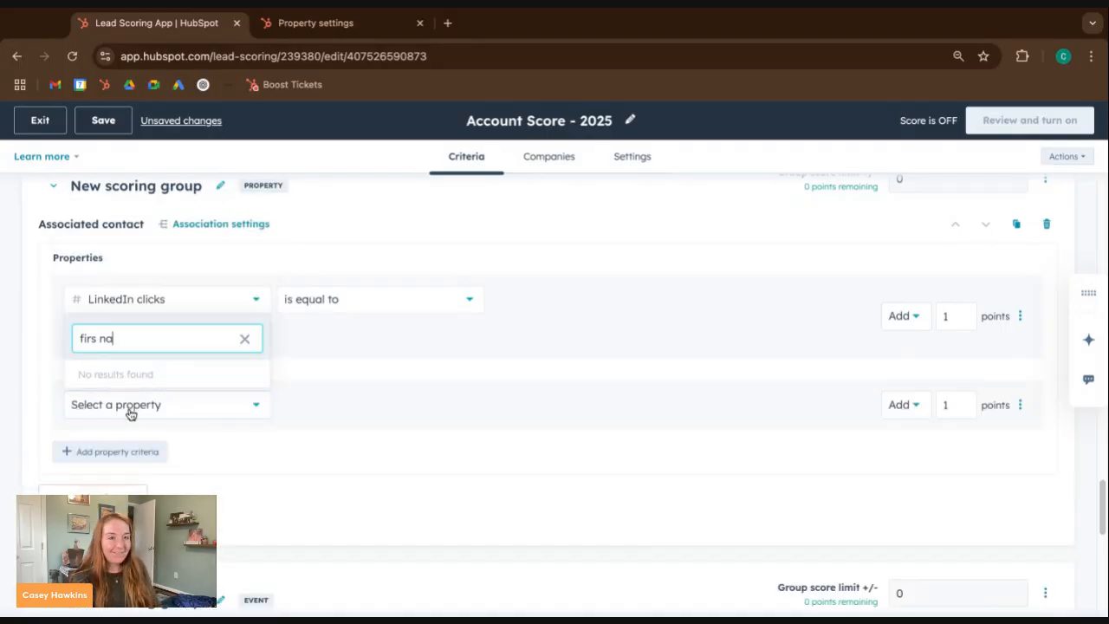
{"action": "triple_click", "coordinate": [101, 341]}
{"action": "type", "text": "f"}
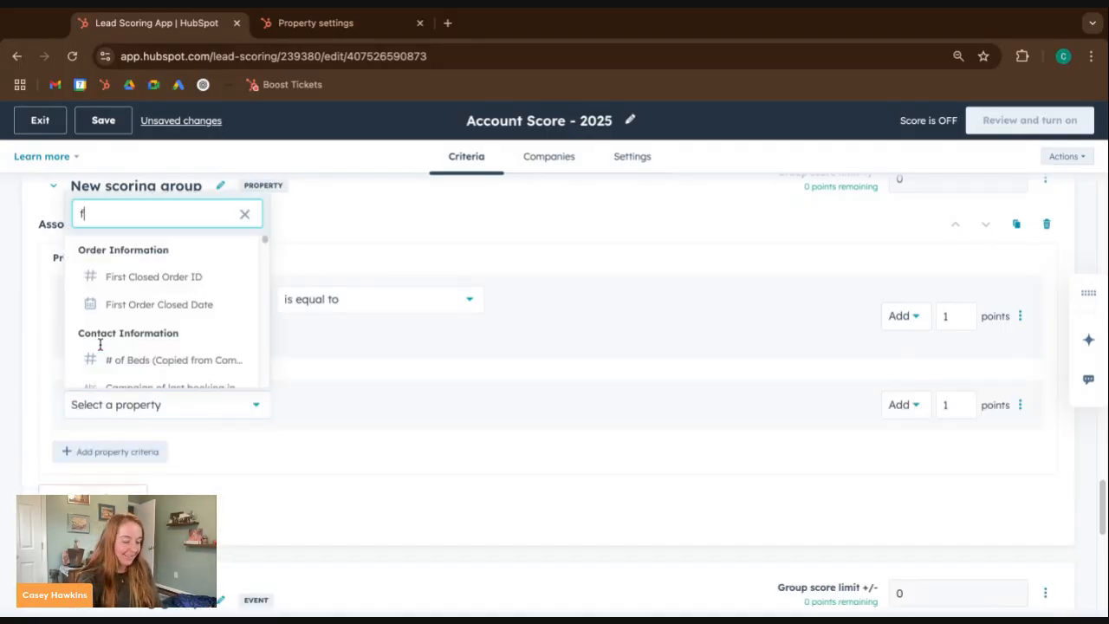
{"action": "type", "text": "irst na"}
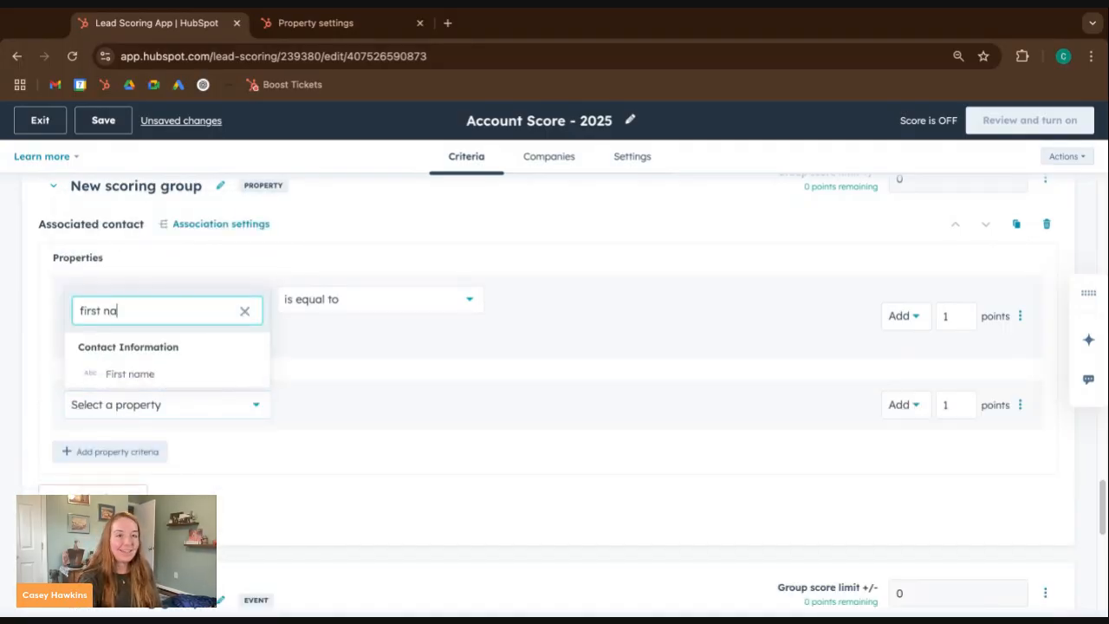
{"action": "left_click", "coordinate": [110, 378]}
Set the First name criterion's operator to is known
{"action": "left_click", "coordinate": [356, 403]}
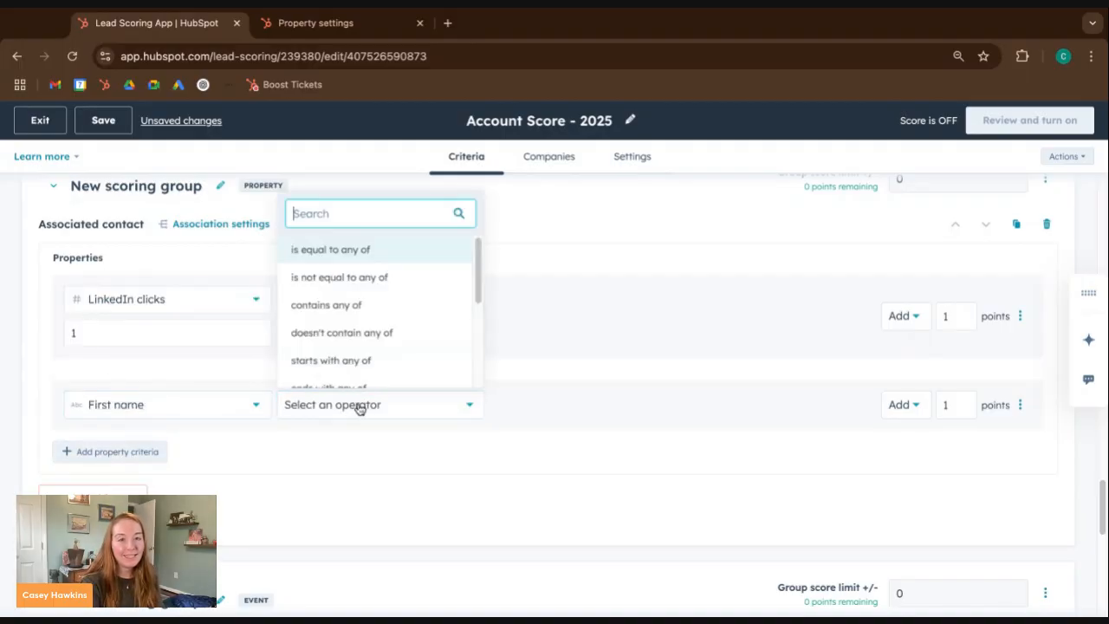
{"action": "scroll", "coordinate": [358, 336], "scroll_direction": "down", "scroll_amount": 1}
{"action": "scroll", "coordinate": [359, 362], "scroll_direction": "down", "scroll_amount": 1}
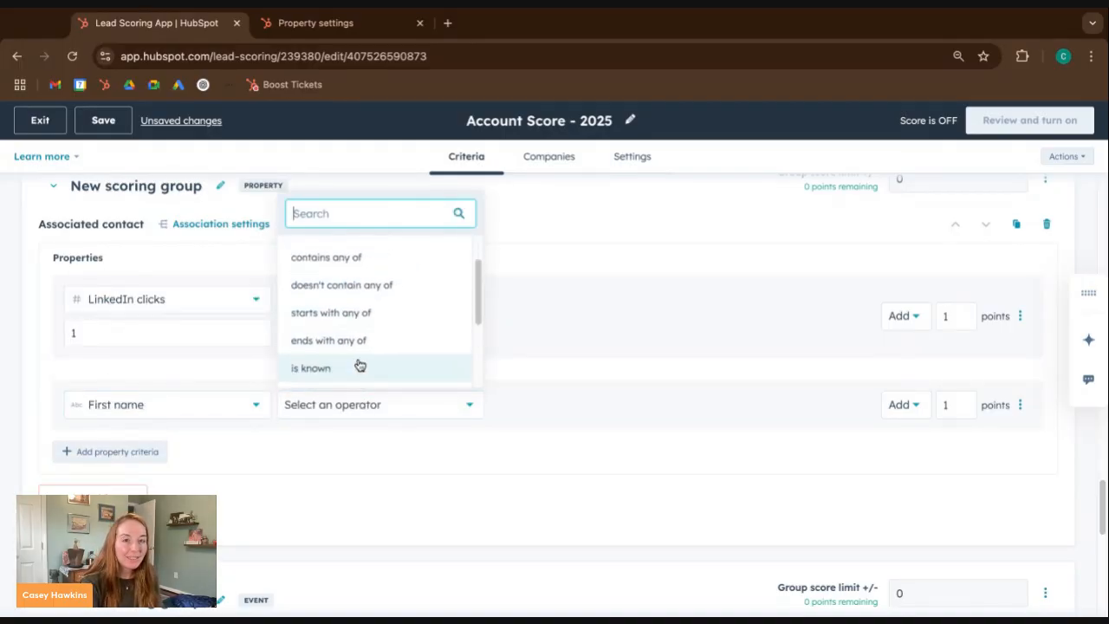
{"action": "left_click", "coordinate": [358, 365]}
Add another Associated contact criterion for the Last name property with the operator is known
{"action": "left_click", "coordinate": [112, 454]}
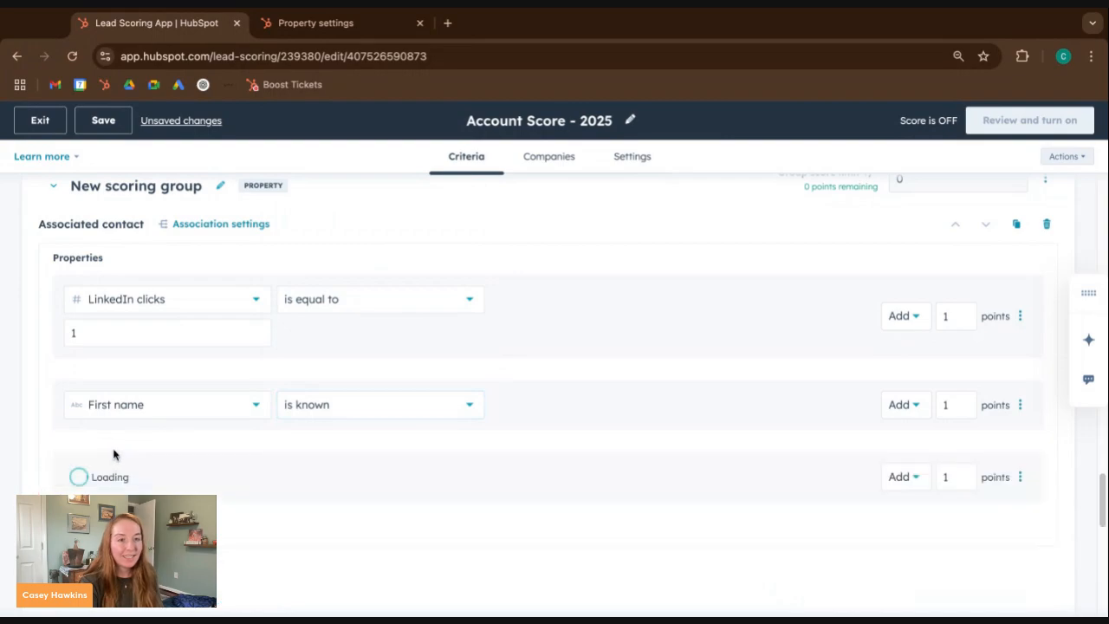
{"action": "left_click", "coordinate": [119, 478]}
{"action": "type", "text": "last name"}
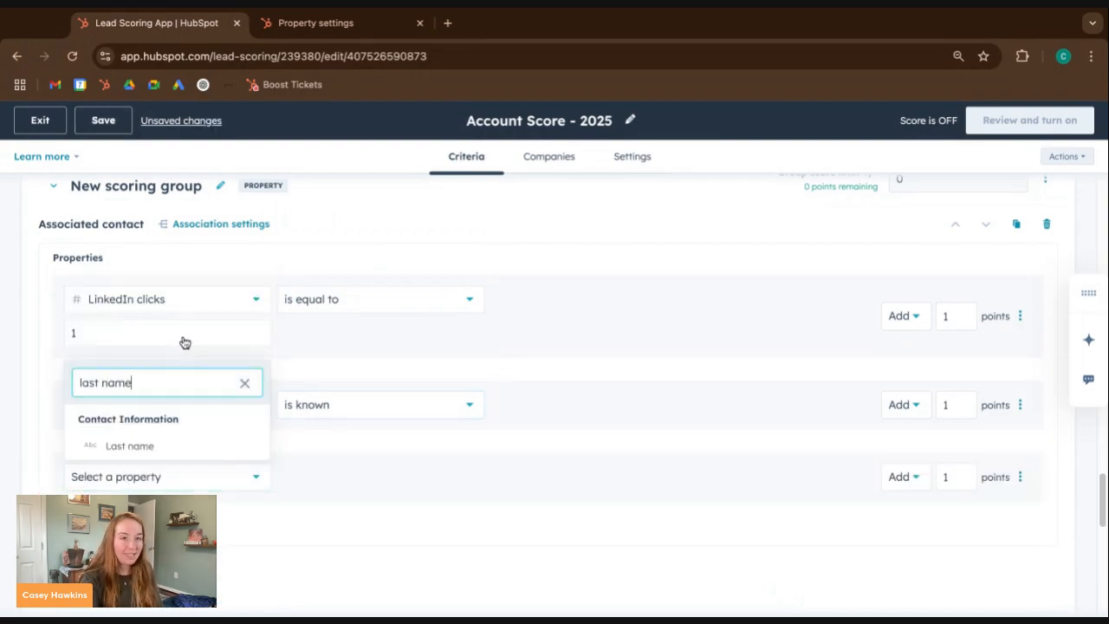
{"action": "left_click", "coordinate": [181, 442]}
{"action": "left_click", "coordinate": [365, 487]}
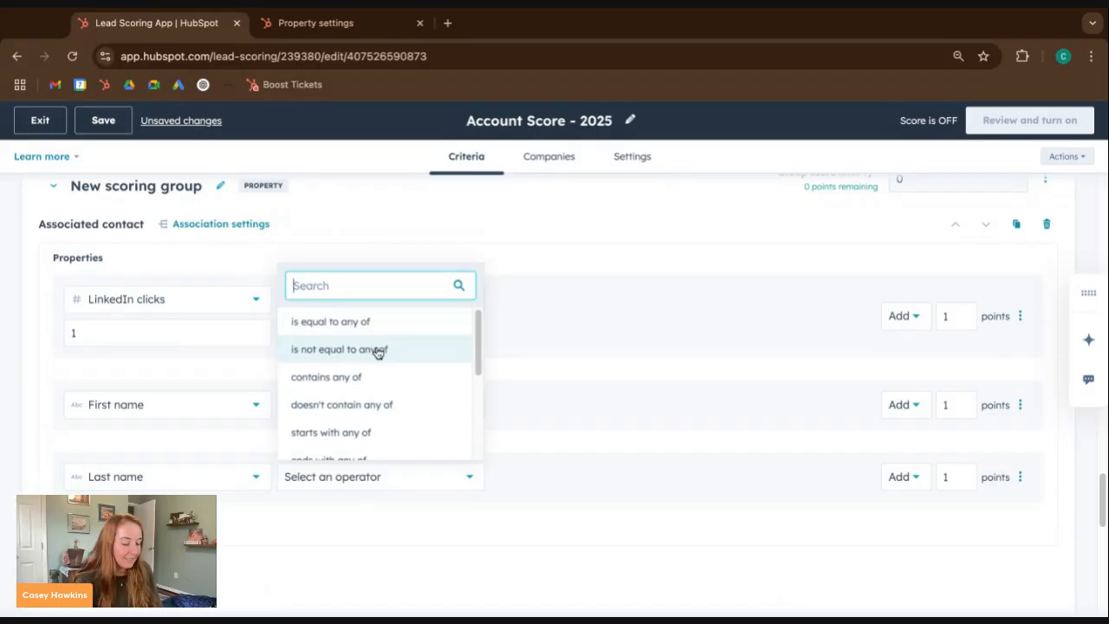
{"action": "type", "text": "knpw"}
{"action": "key", "text": "BackSpace"}
{"action": "key", "text": "BackSpace"}
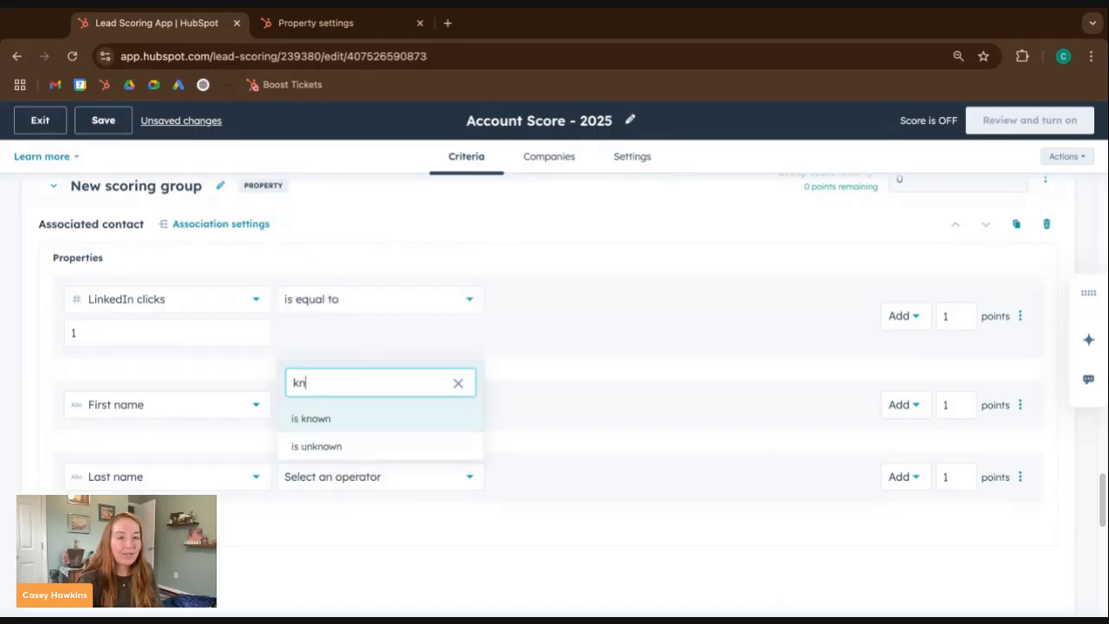
{"action": "left_click", "coordinate": [355, 418]}
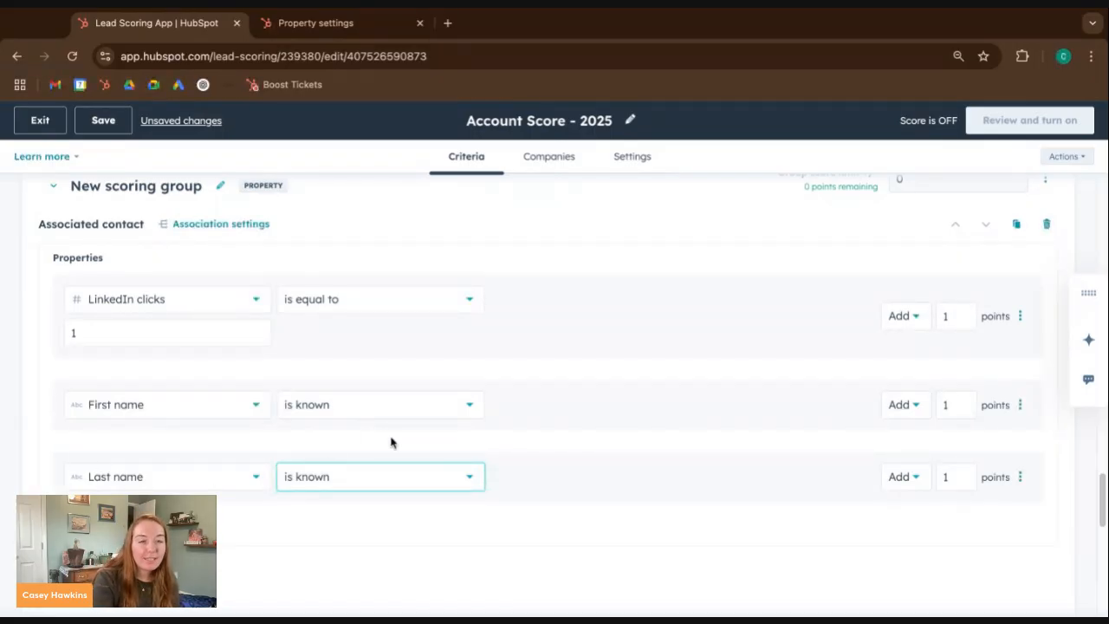
In the legacy HubSpot Score property, set the score of the First name and Last name criteria set to 2
{"action": "left_click", "coordinate": [339, 26]}
{"action": "left_click", "coordinate": [413, 371]}
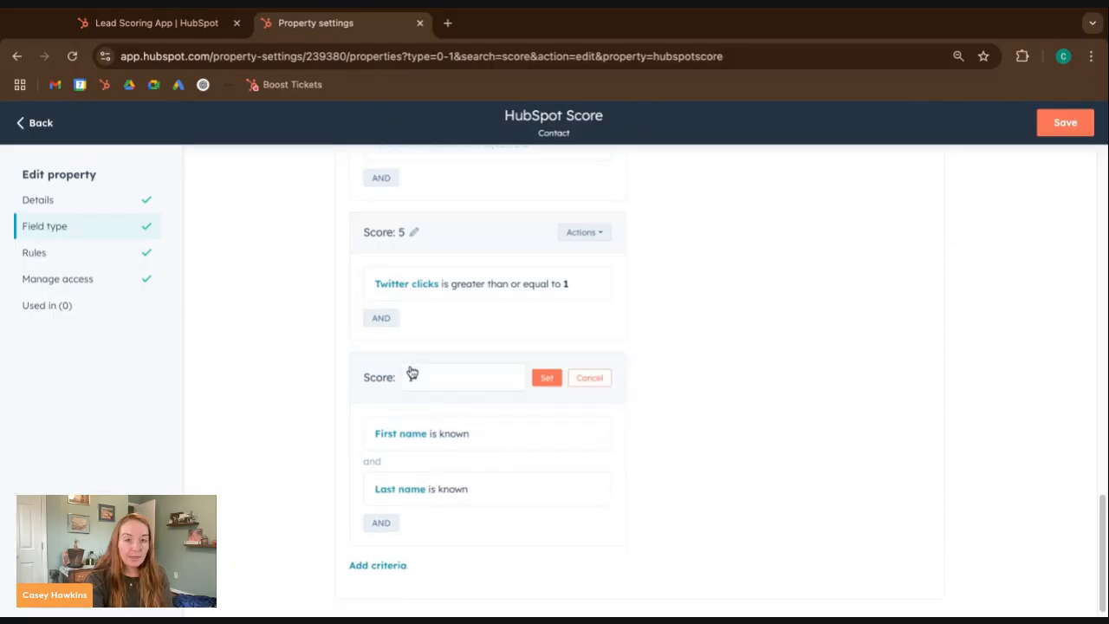
{"action": "double_click", "coordinate": [428, 378]}
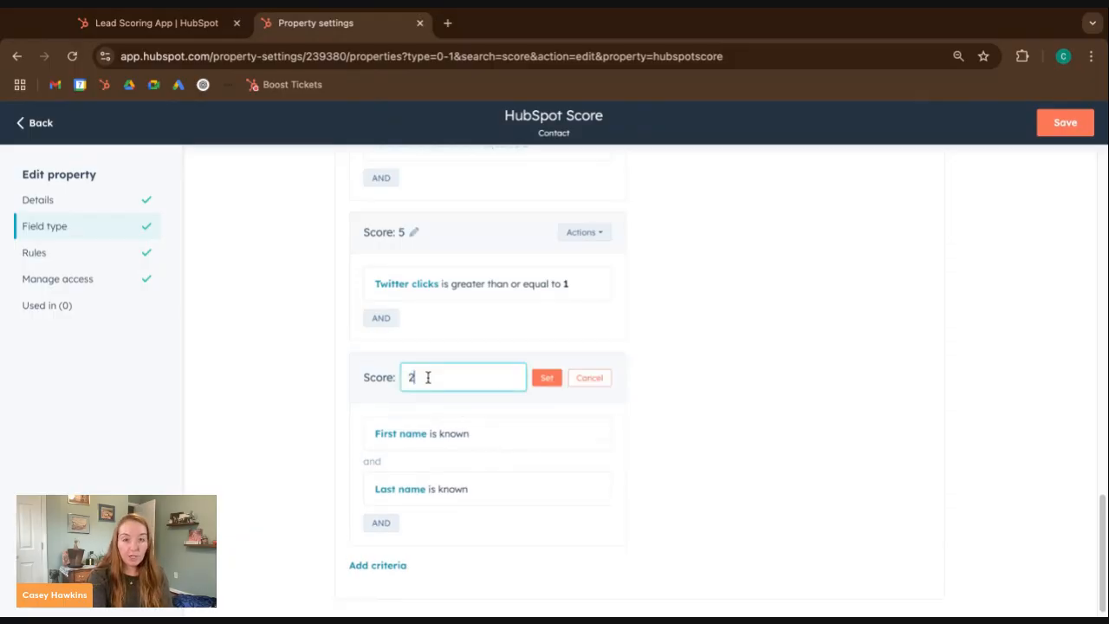
{"action": "left_click", "coordinate": [537, 381]}
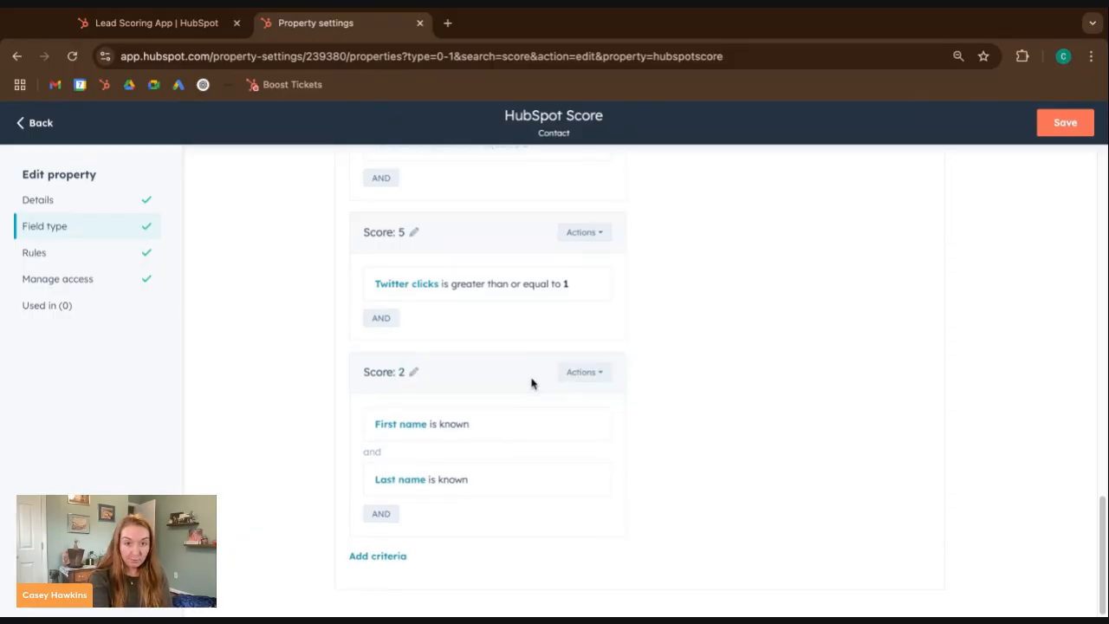
Compare the separate First name and Last name criteria and their points with the combined First name and Last name rule in the legacy HubSpot Score
{"action": "left_click", "coordinate": [214, 31]}
{"action": "double_click", "coordinate": [958, 415]}
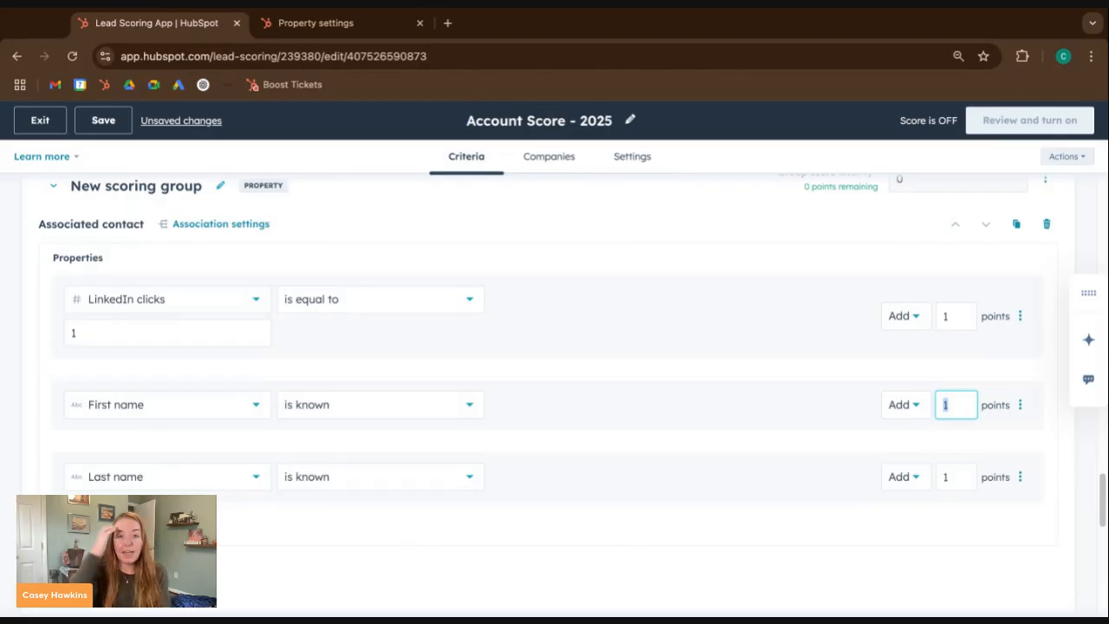
{"action": "left_click", "coordinate": [384, 25]}
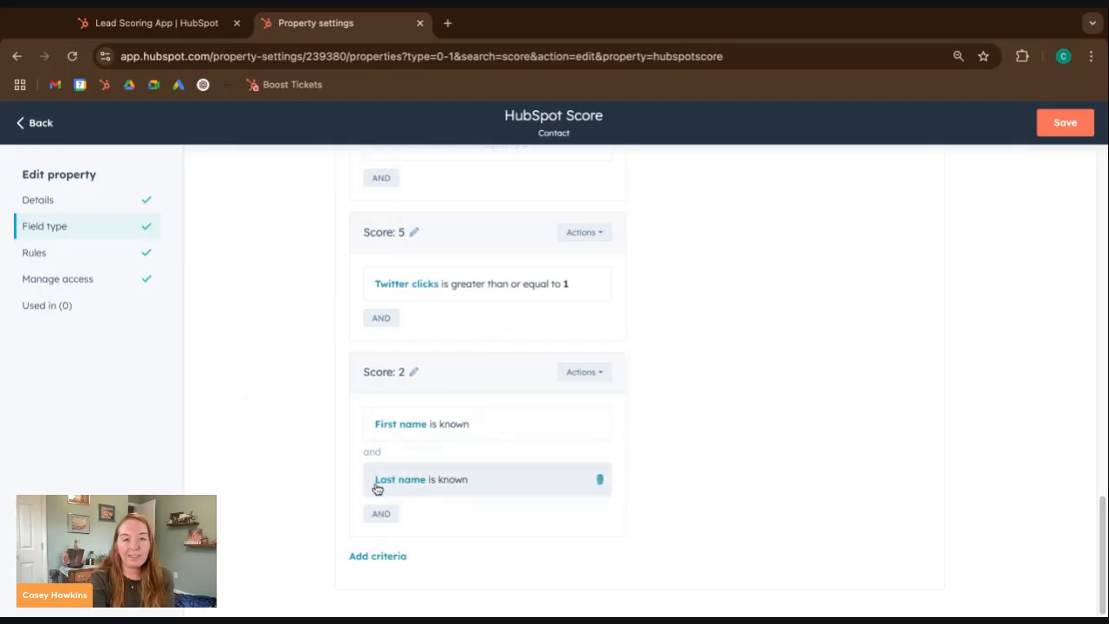
{"action": "left_click", "coordinate": [159, 31]}
{"action": "scroll", "coordinate": [299, 325], "scroll_direction": "up", "scroll_amount": 4}
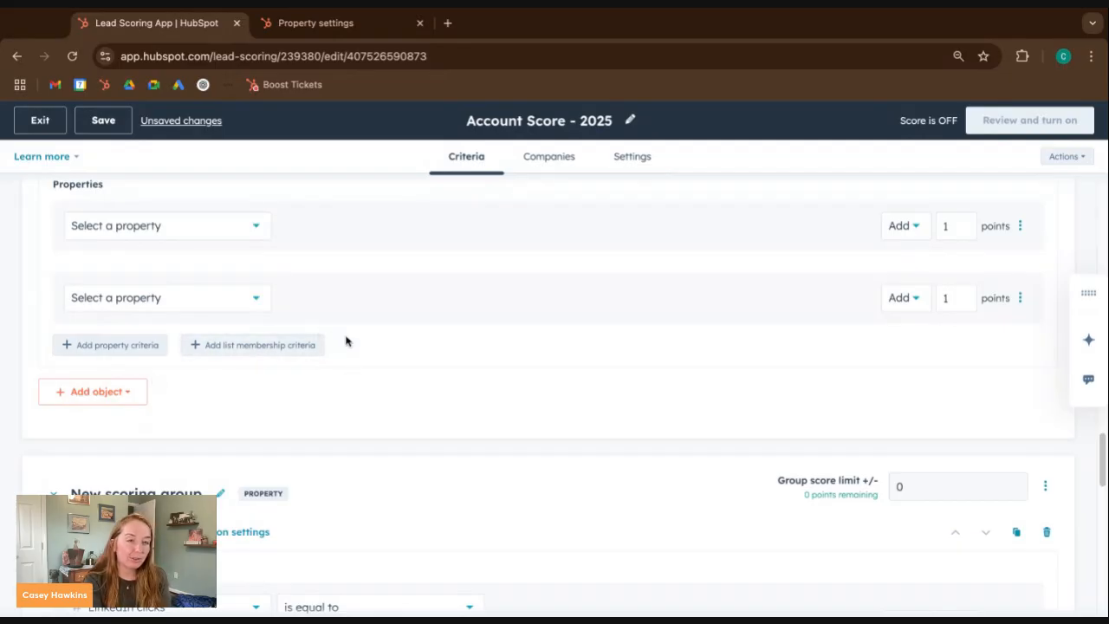
{"action": "scroll", "coordinate": [248, 416], "scroll_direction": "down", "scroll_amount": 3}
{"action": "scroll", "coordinate": [249, 420], "scroll_direction": "down", "scroll_amount": 2}
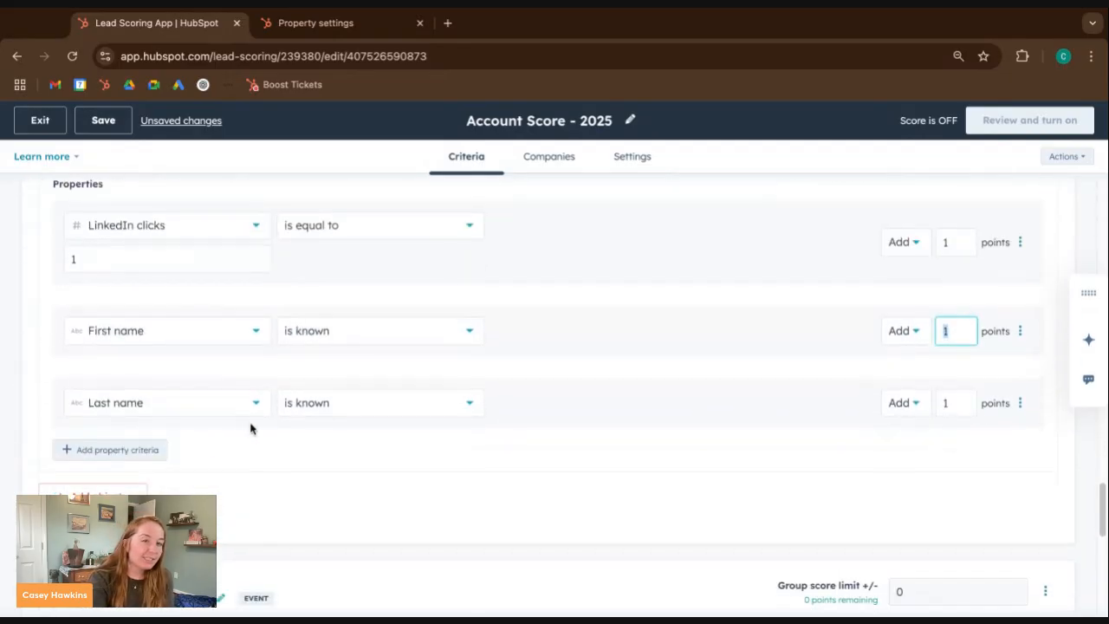
{"action": "scroll", "coordinate": [118, 423], "scroll_direction": "up", "scroll_amount": 3}
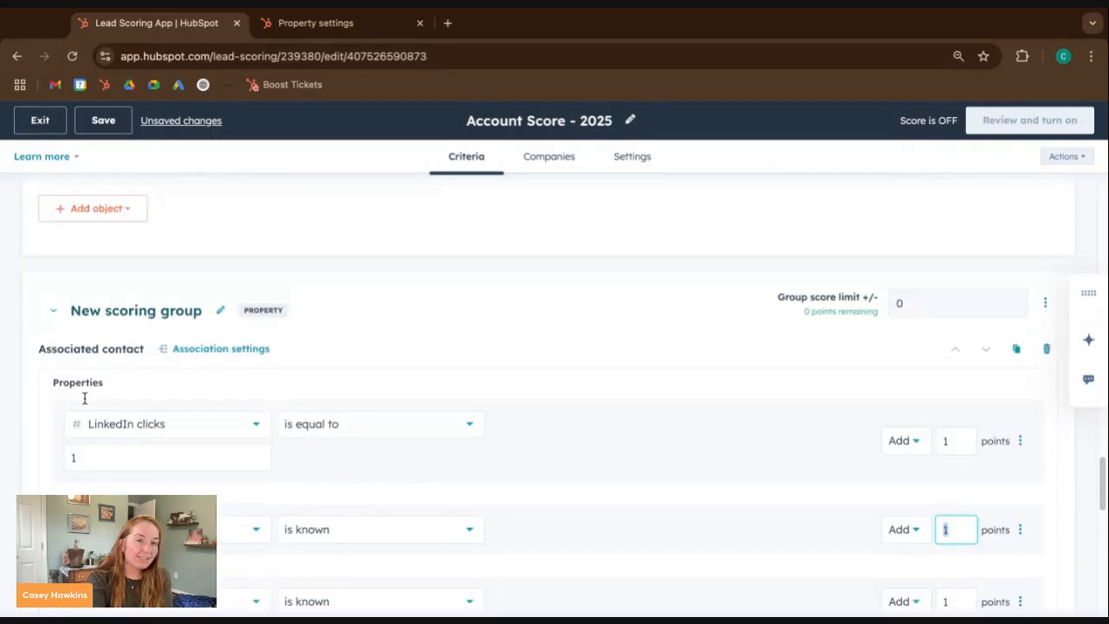
{"action": "scroll", "coordinate": [260, 347], "scroll_direction": "up", "scroll_amount": 3}
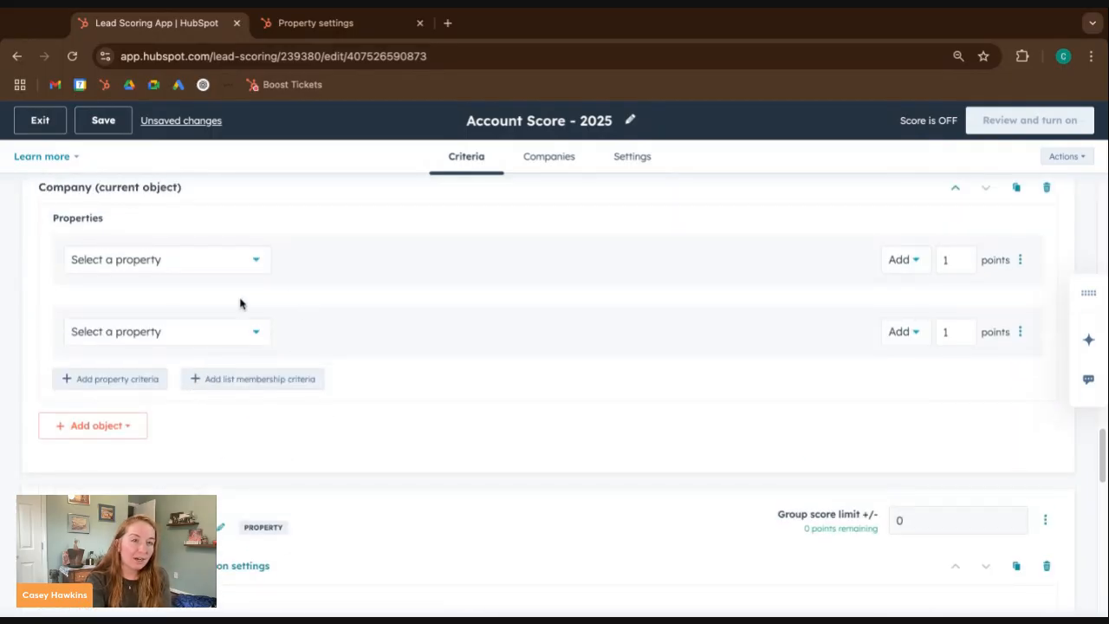
{"action": "scroll", "coordinate": [240, 302], "scroll_direction": "up", "scroll_amount": 1}
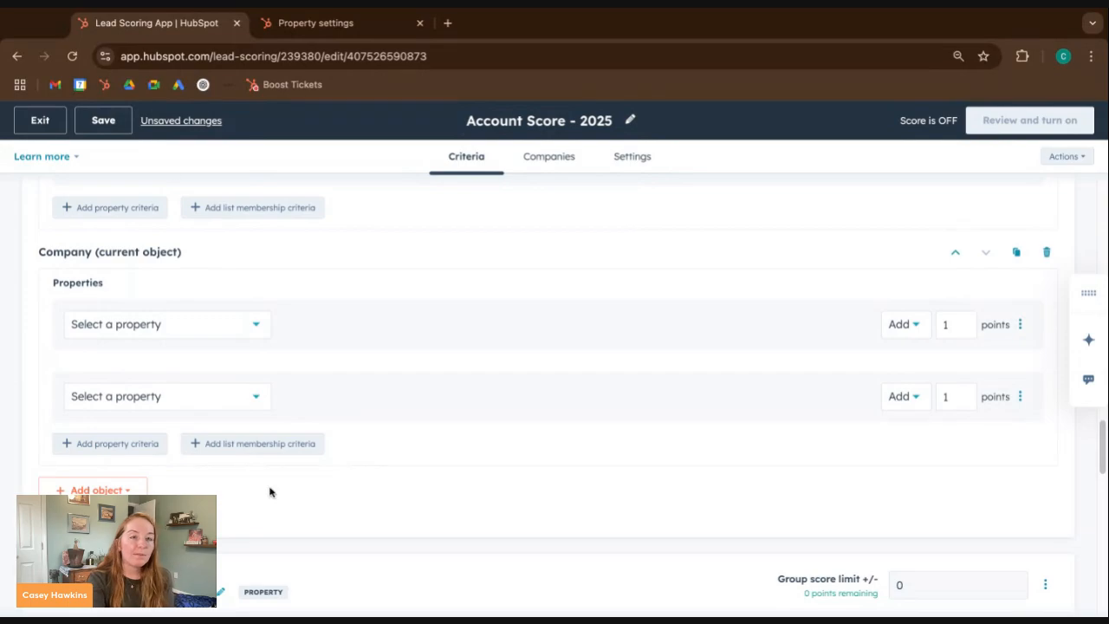
{"action": "scroll", "coordinate": [278, 494], "scroll_direction": "down", "scroll_amount": 1}
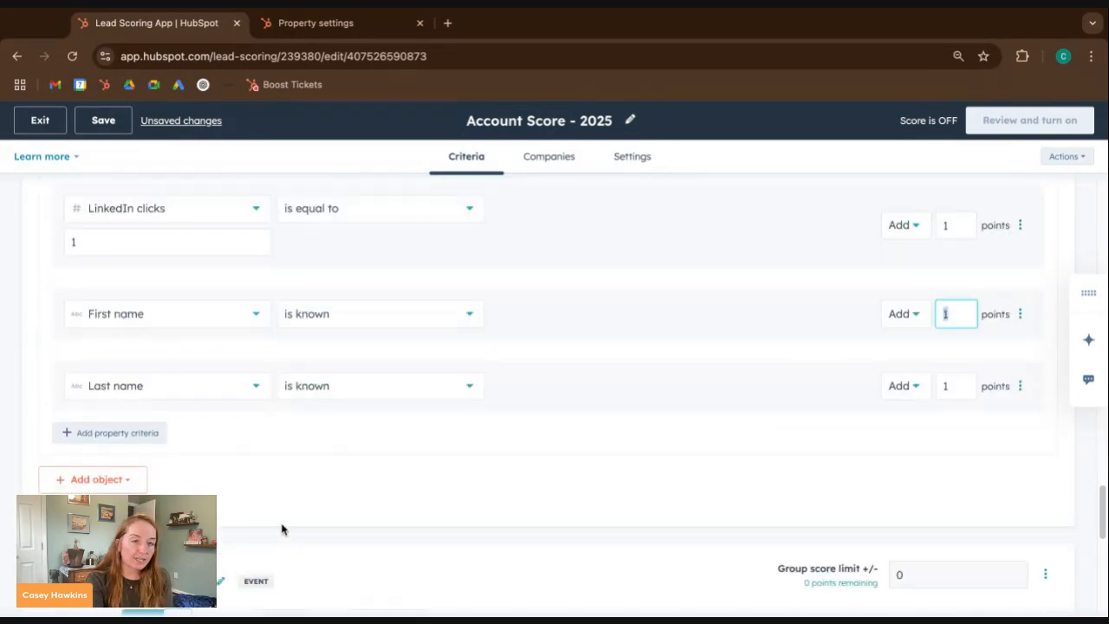
Add a list membership criterion to the Company (current object) section with the operator belongs to all of, and open its list selection
{"action": "scroll", "coordinate": [303, 364], "scroll_direction": "up", "scroll_amount": 3}
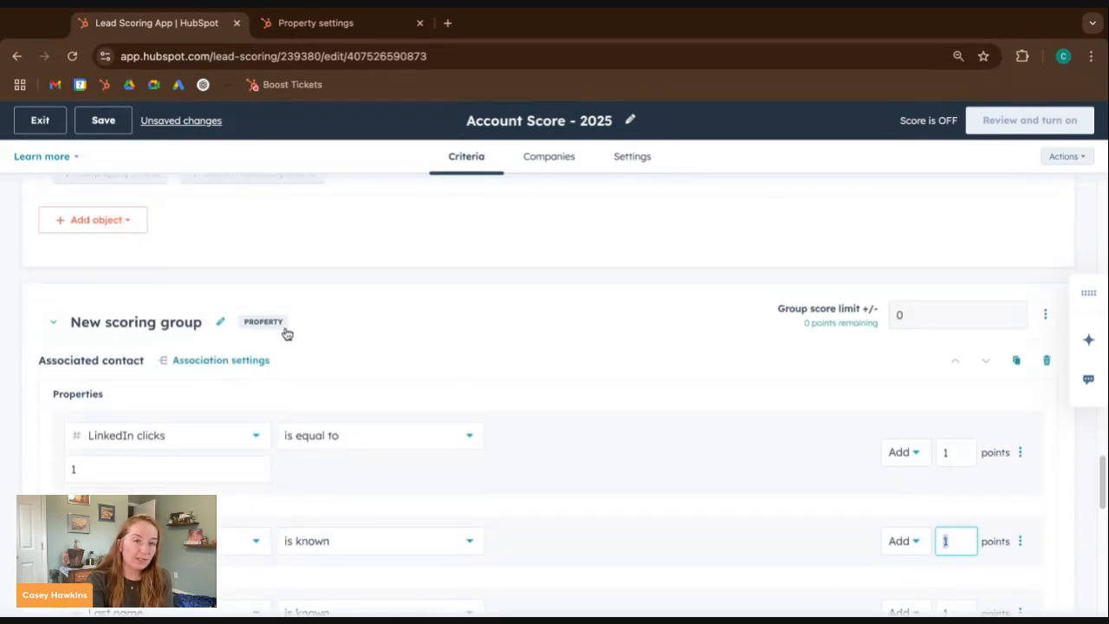
{"action": "scroll", "coordinate": [258, 367], "scroll_direction": "up", "scroll_amount": 3}
{"action": "scroll", "coordinate": [265, 398], "scroll_direction": "up", "scroll_amount": 2}
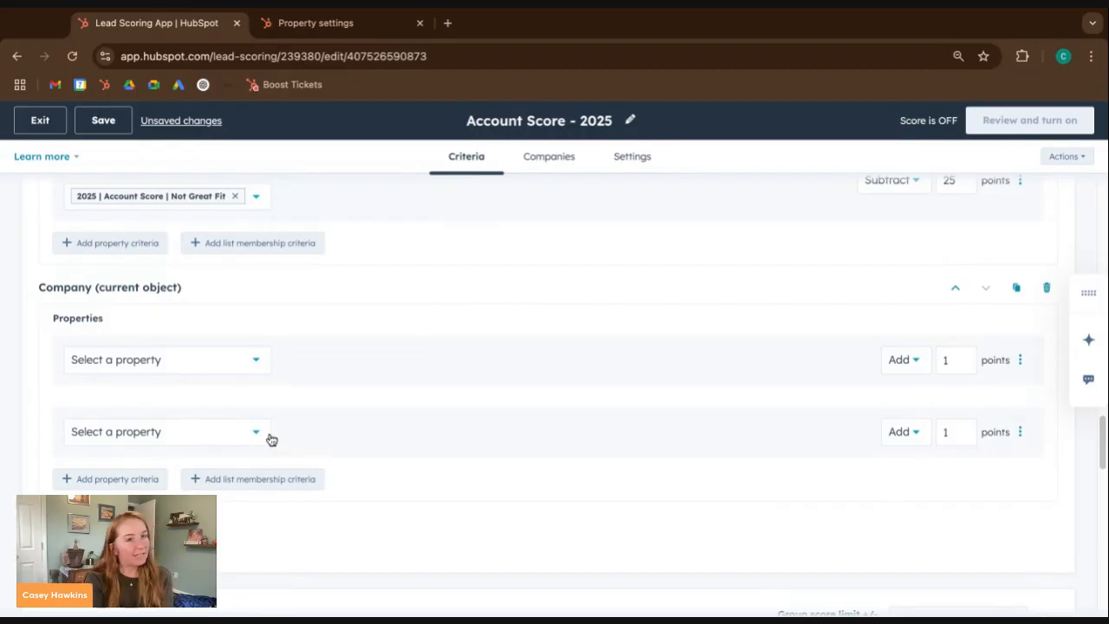
{"action": "left_click", "coordinate": [275, 479]}
{"action": "left_click", "coordinate": [328, 506]}
{"action": "scroll", "coordinate": [328, 507], "scroll_direction": "down", "scroll_amount": 3}
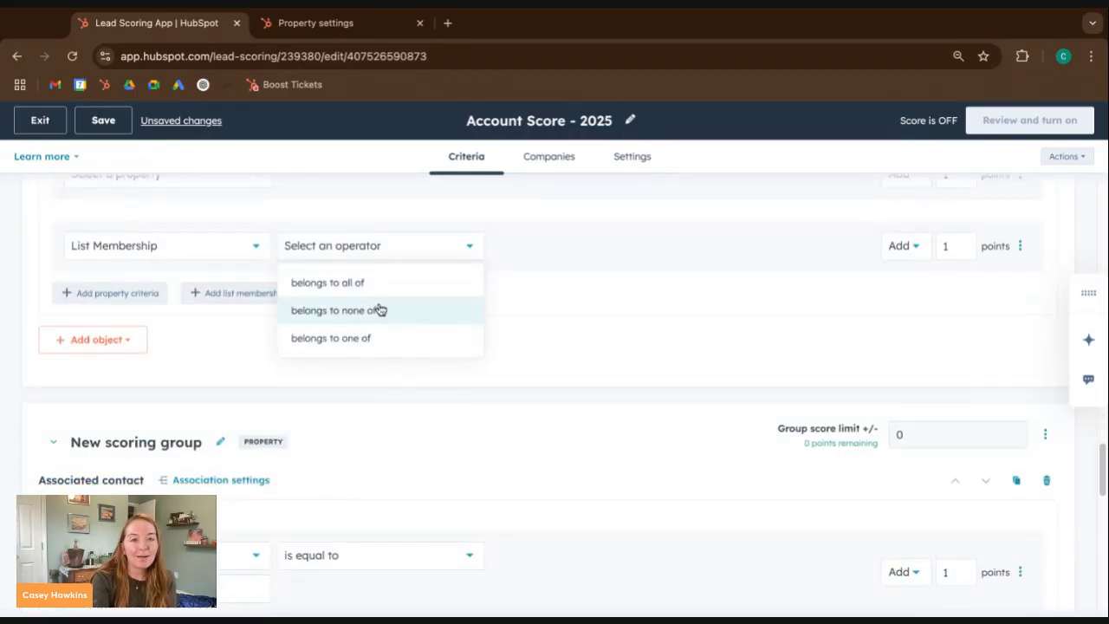
{"action": "left_click", "coordinate": [369, 286]}
{"action": "left_click", "coordinate": [145, 281]}
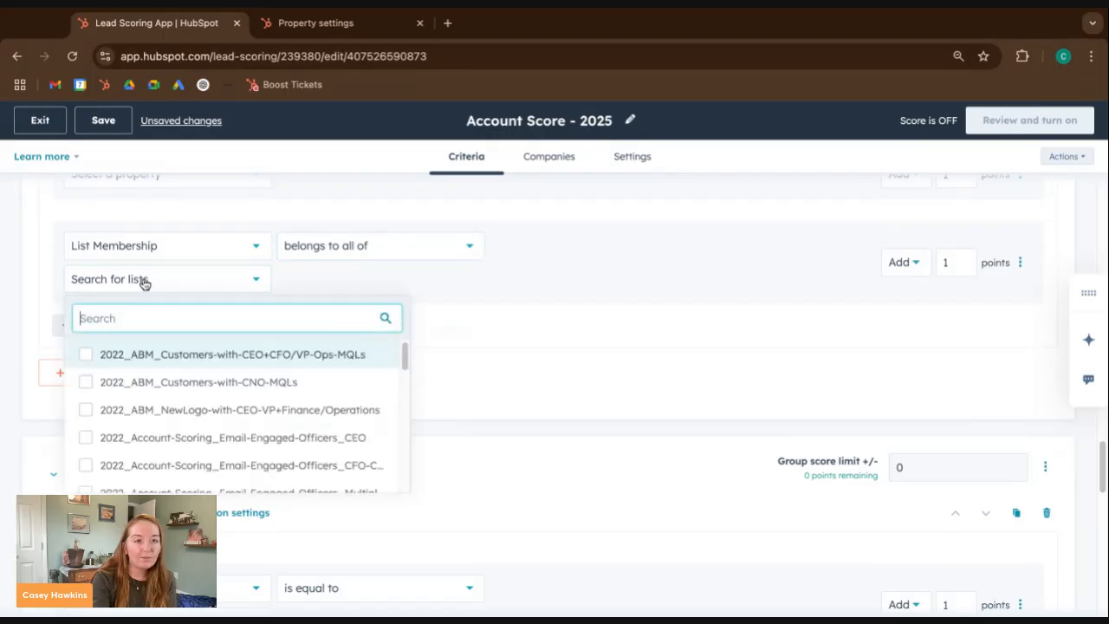
Open the CRM lists in an additional browser tab and start creating a list of companies
{"action": "left_click", "coordinate": [356, 31]}
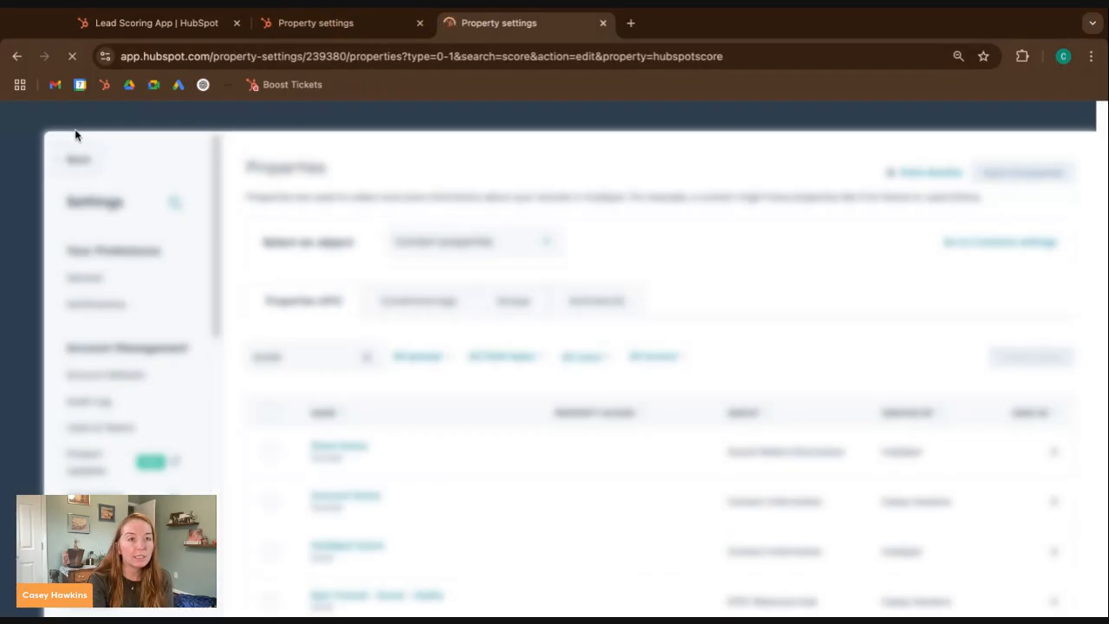
{"action": "left_click", "coordinate": [38, 123]}
{"action": "mouse_move", "coordinate": [30, 275]}
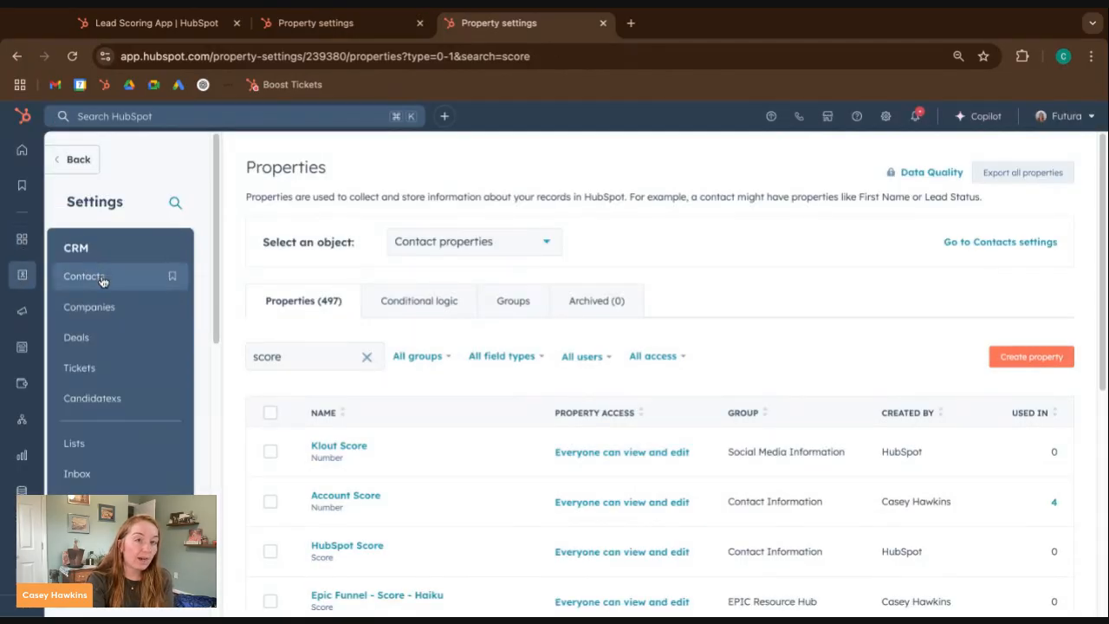
{"action": "left_click", "coordinate": [121, 441]}
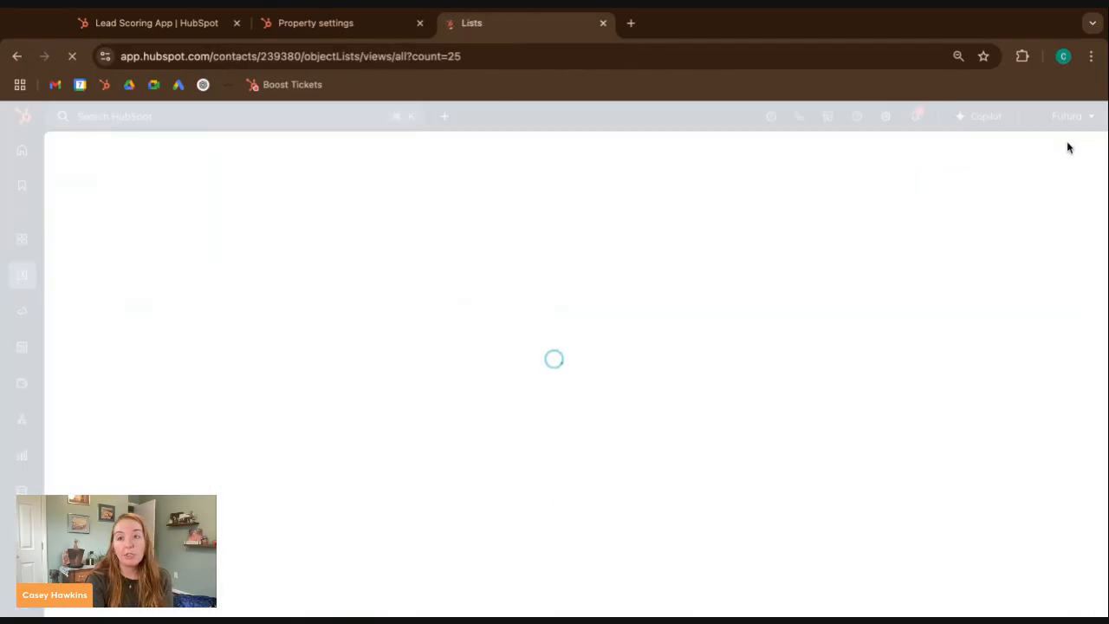
{"action": "left_click", "coordinate": [1059, 159]}
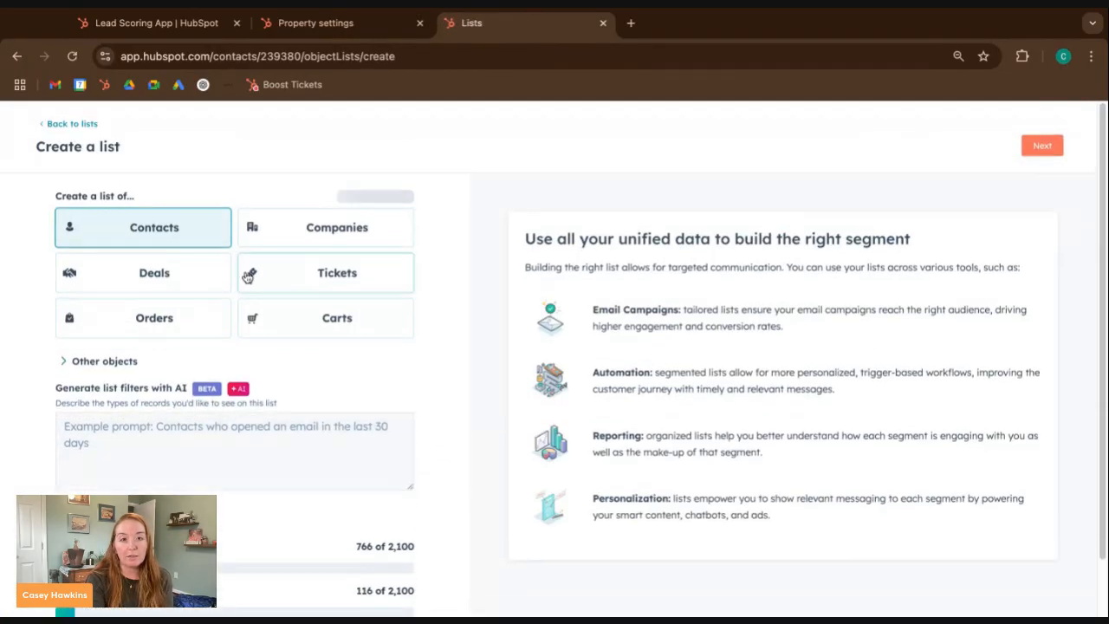
{"action": "left_click", "coordinate": [326, 227]}
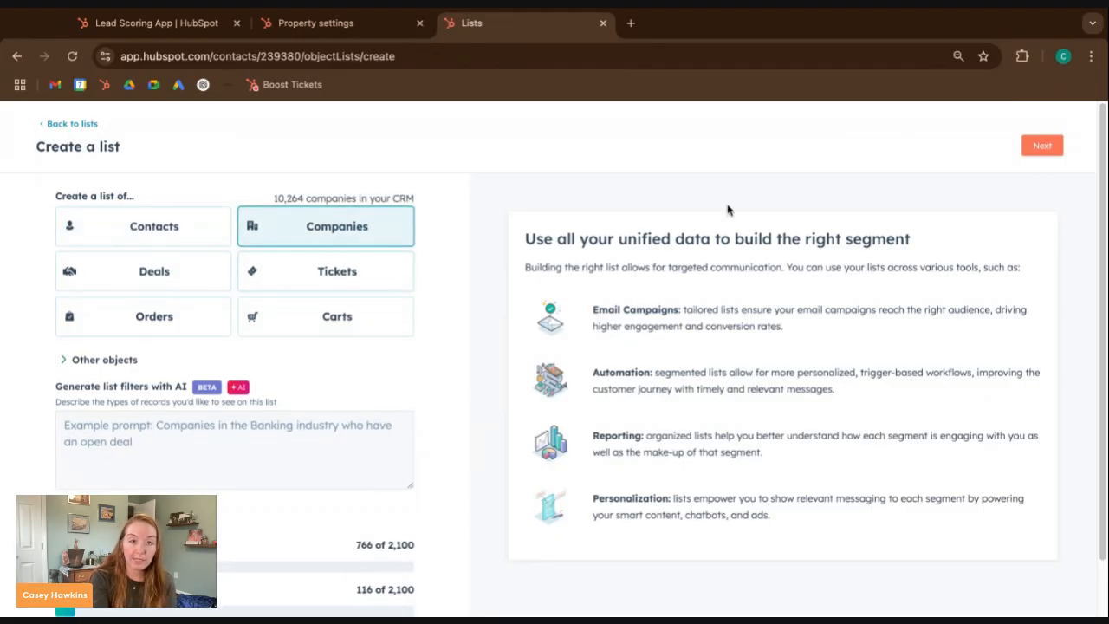
{"action": "left_click", "coordinate": [1043, 146]}
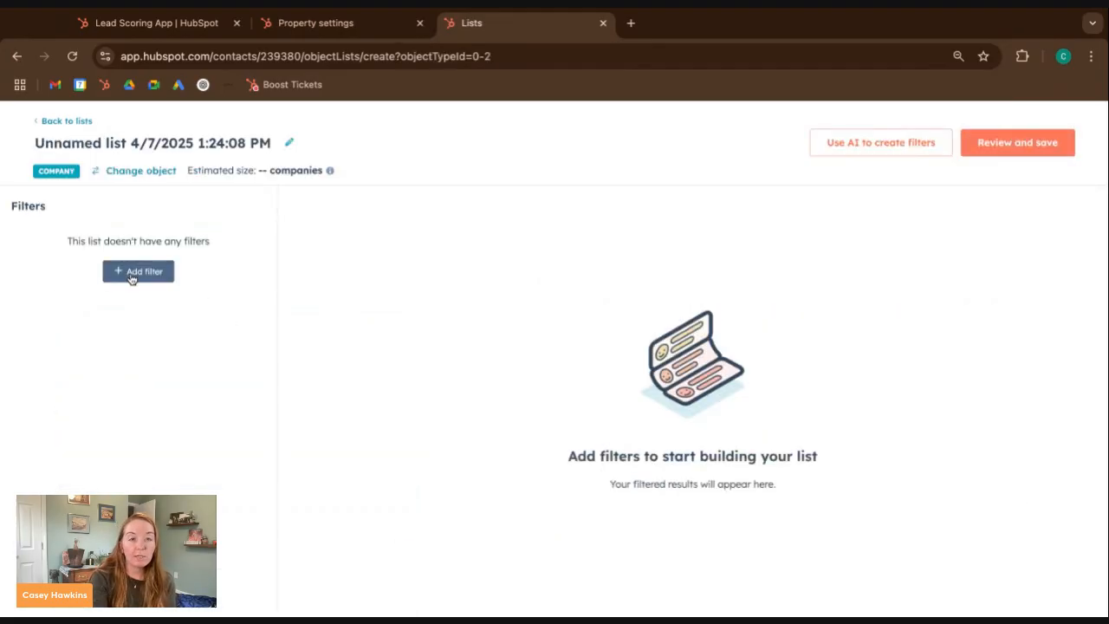
Add a filter on the Contact (Associated Object) for the contact property First name
{"action": "left_click", "coordinate": [132, 272]}
{"action": "left_click", "coordinate": [362, 250]}
{"action": "scroll", "coordinate": [372, 389], "scroll_direction": "down", "scroll_amount": 2}
{"action": "scroll", "coordinate": [355, 450], "scroll_direction": "down", "scroll_amount": 1}
{"action": "left_click", "coordinate": [358, 448]}
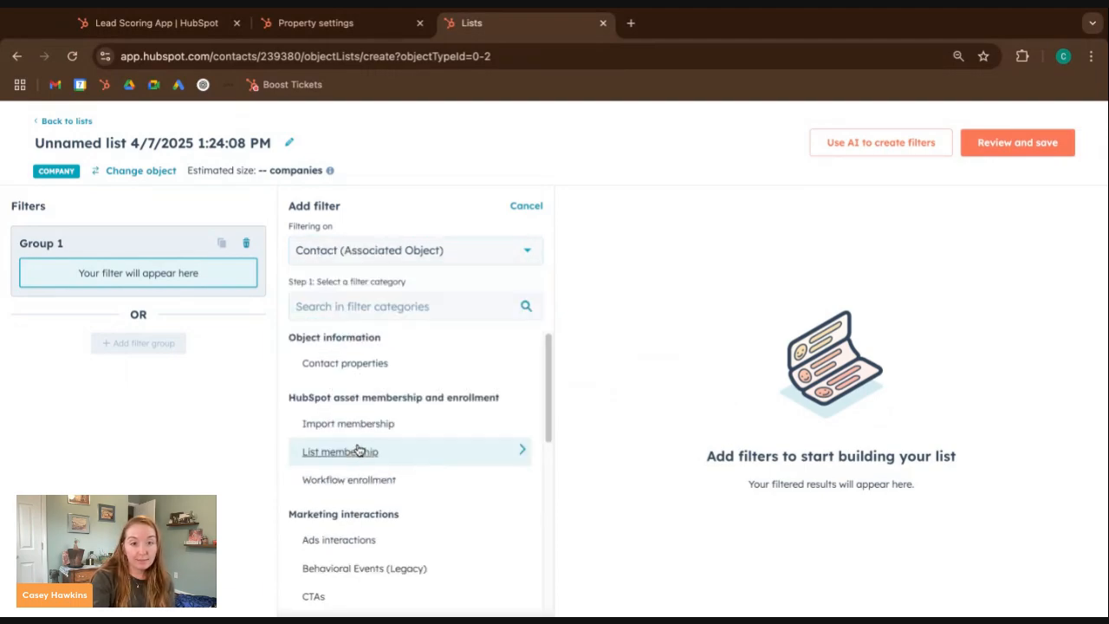
{"action": "left_click", "coordinate": [346, 370]}
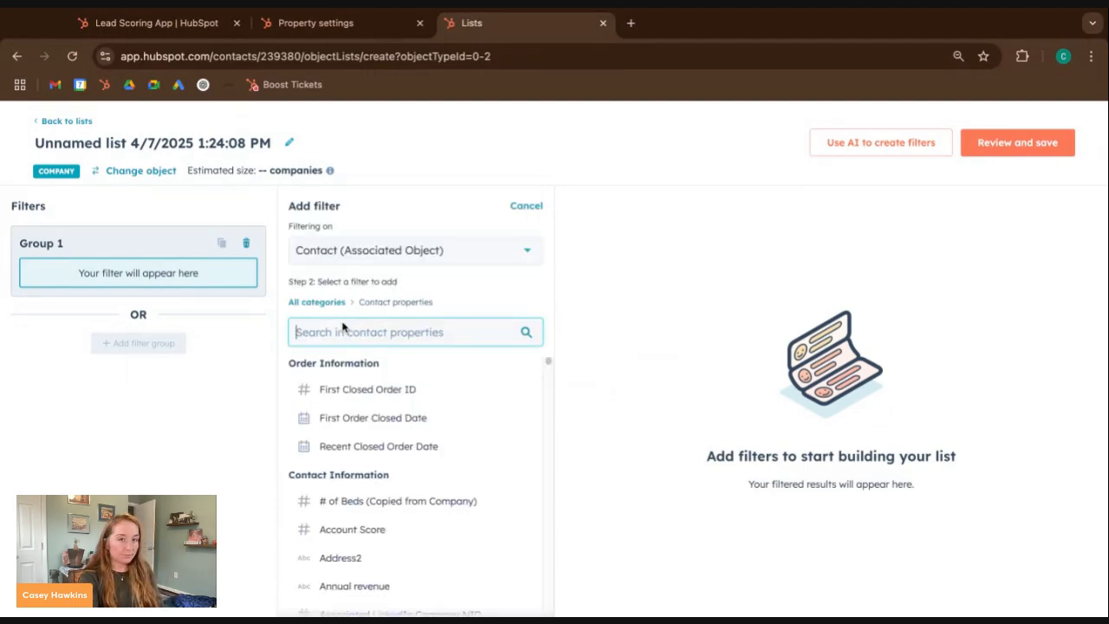
{"action": "type", "text": "first n"}
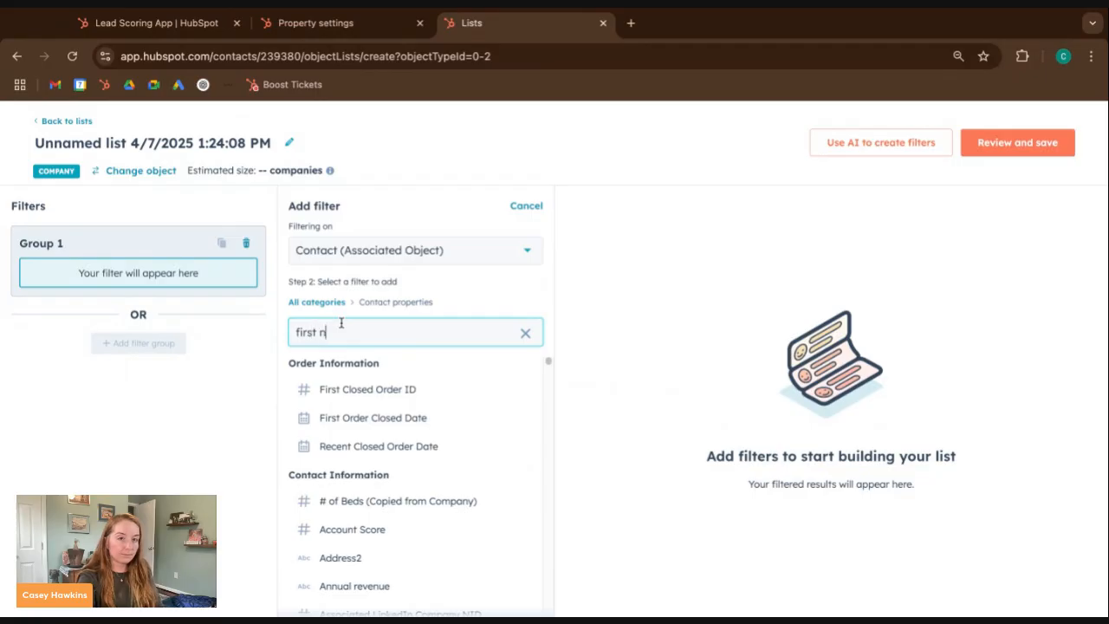
{"action": "type", "text": "a"}
{"action": "left_click", "coordinate": [343, 392]}
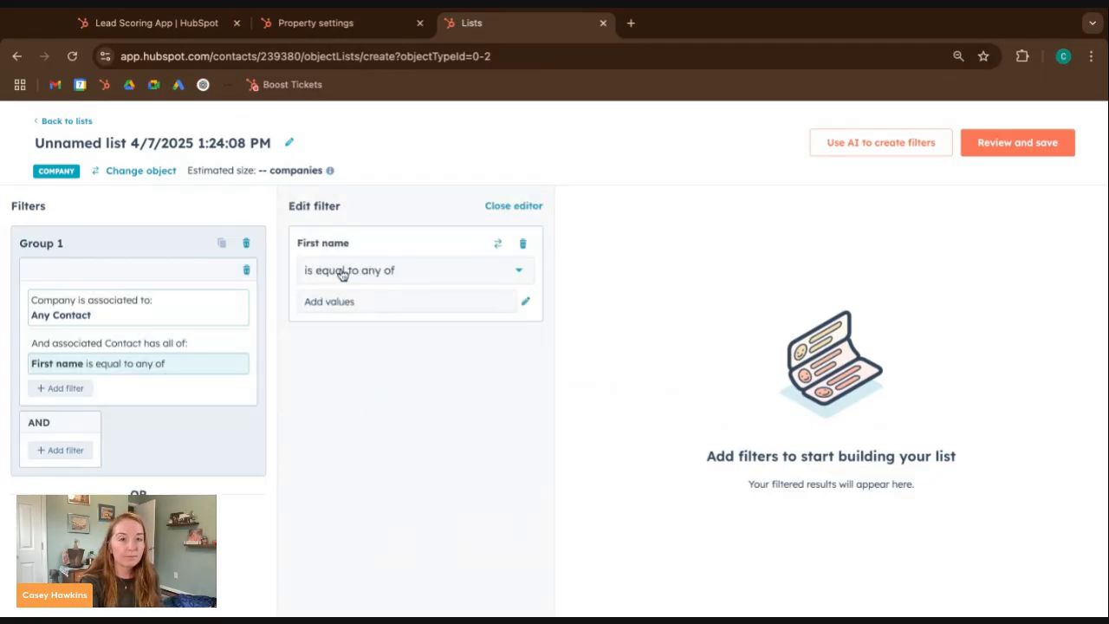
Set the First name filter's operator to is known
{"action": "left_click", "coordinate": [343, 272]}
{"action": "scroll", "coordinate": [351, 404], "scroll_direction": "down", "scroll_amount": 2}
{"action": "left_click", "coordinate": [361, 430]}
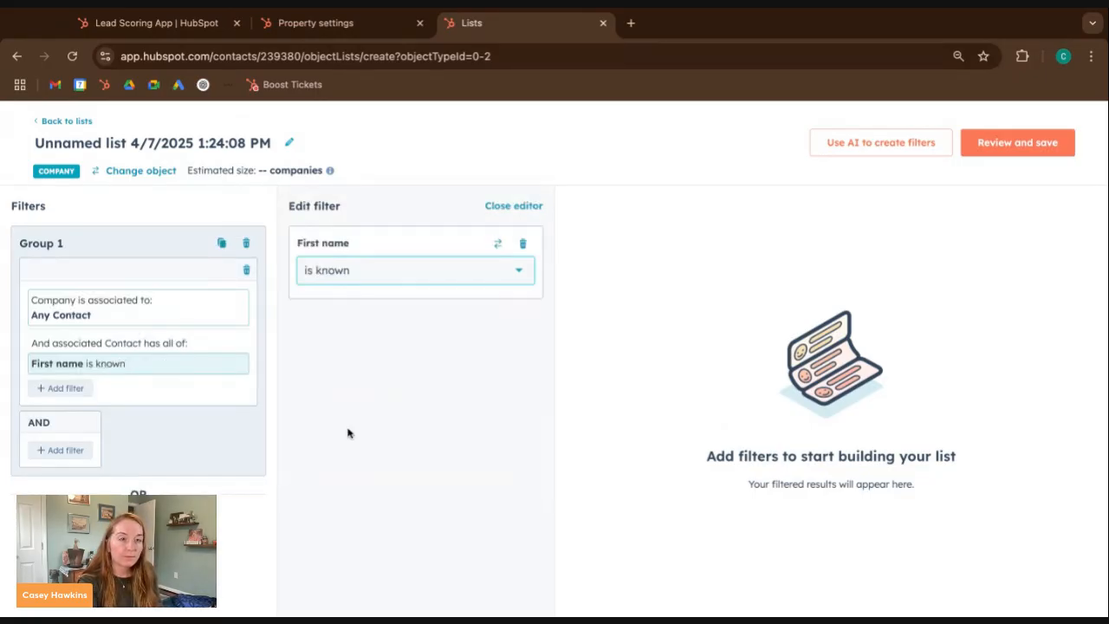
Add a second filter for the associated contact's Last name with the operator is known in the same group
{"action": "left_click", "coordinate": [56, 392]}
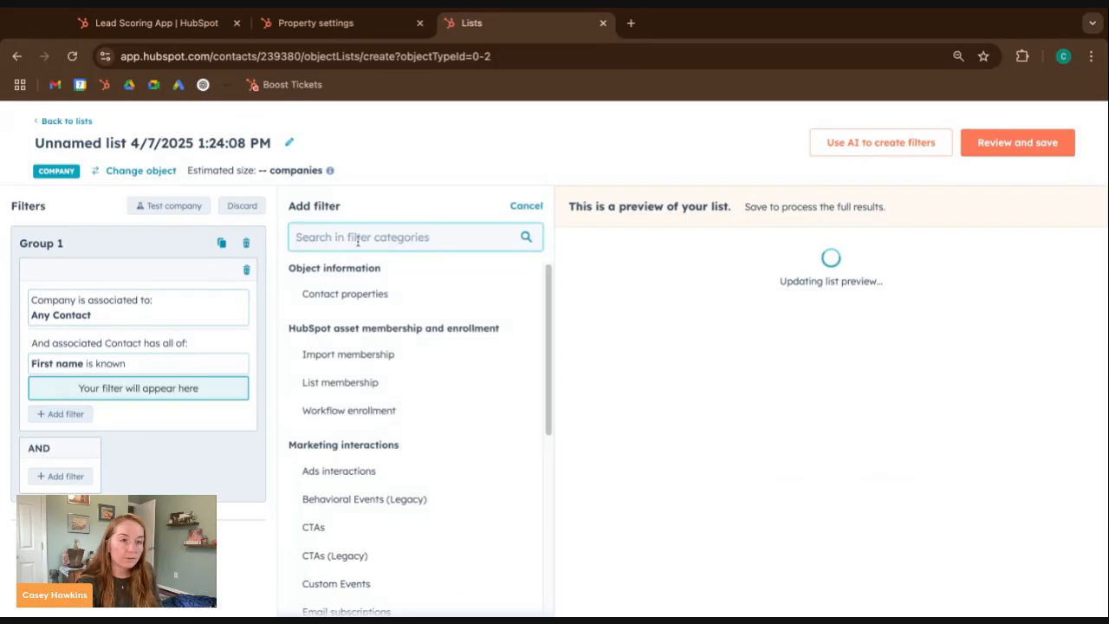
{"action": "type", "text": "las"}
{"action": "left_click", "coordinate": [348, 293]}
{"action": "type", "text": "last name"}
{"action": "left_click", "coordinate": [361, 321]}
{"action": "left_click", "coordinate": [365, 274]}
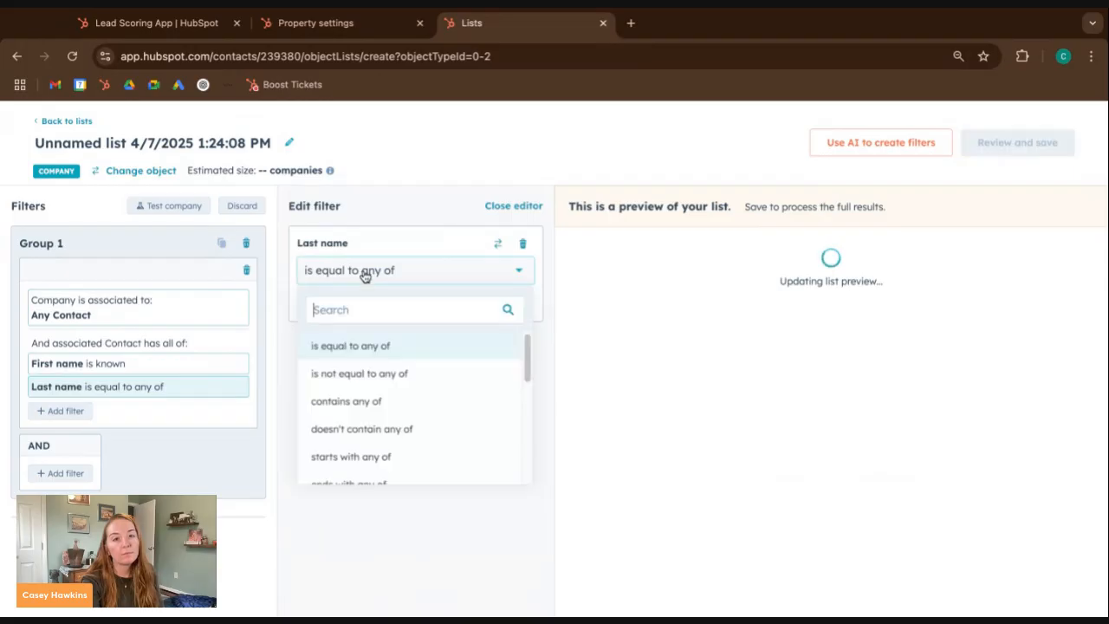
{"action": "scroll", "coordinate": [376, 425], "scroll_direction": "down", "scroll_amount": 2}
{"action": "left_click", "coordinate": [368, 431]}
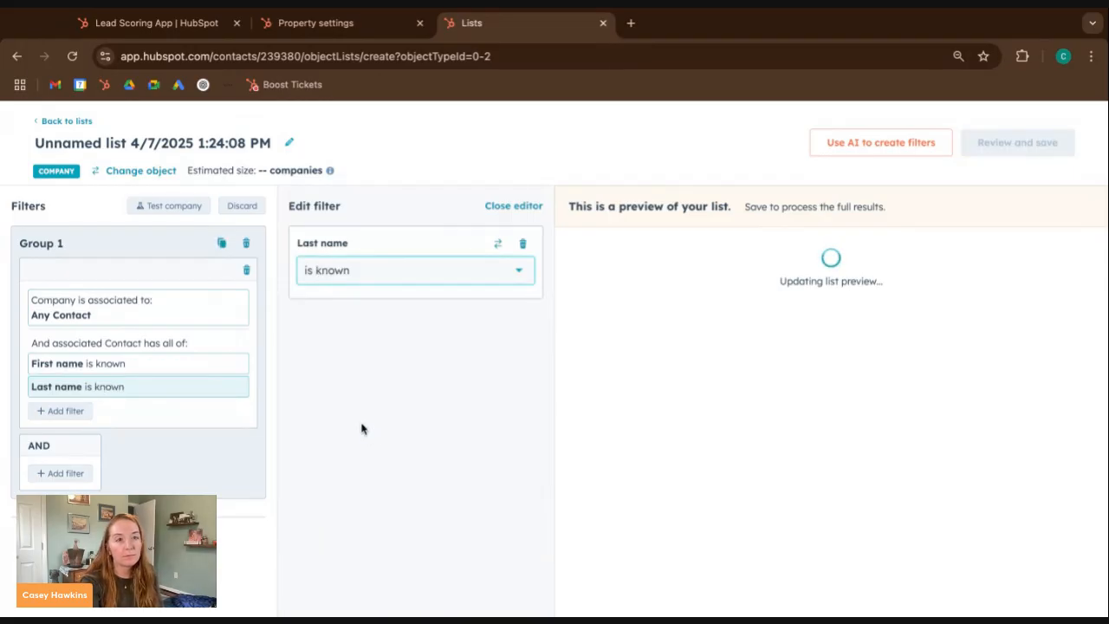
Rename the list as Test Score And Criteria and copy the name
{"action": "left_click", "coordinate": [136, 143]}
{"action": "key", "text": "ctrl+a"}
{"action": "type", "text": "Test Score "}
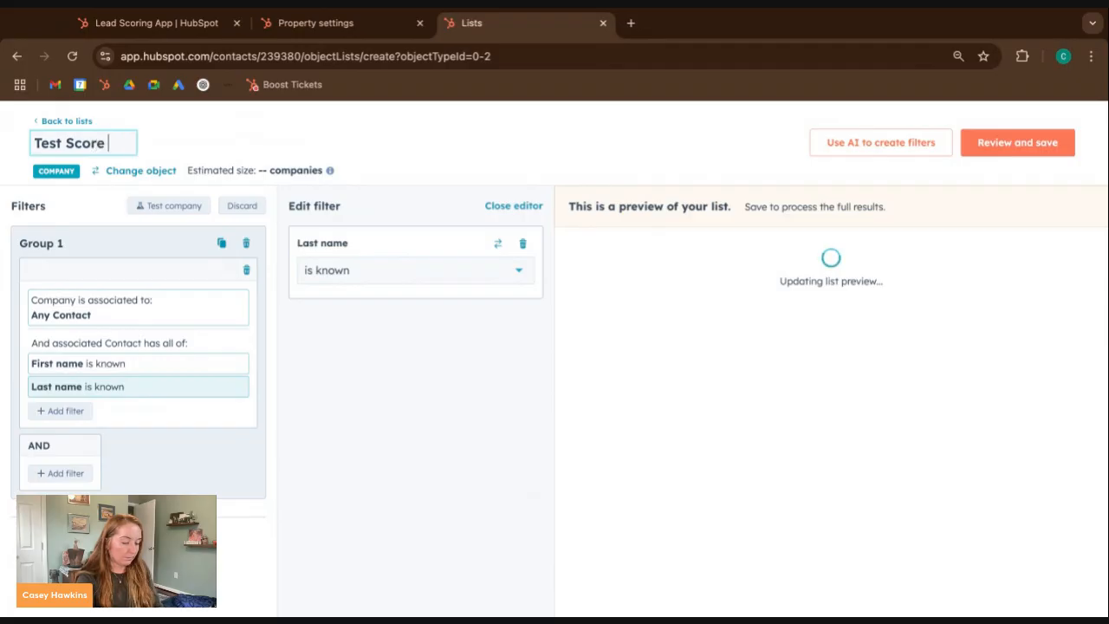
{"action": "type", "text": "And Critieria"}
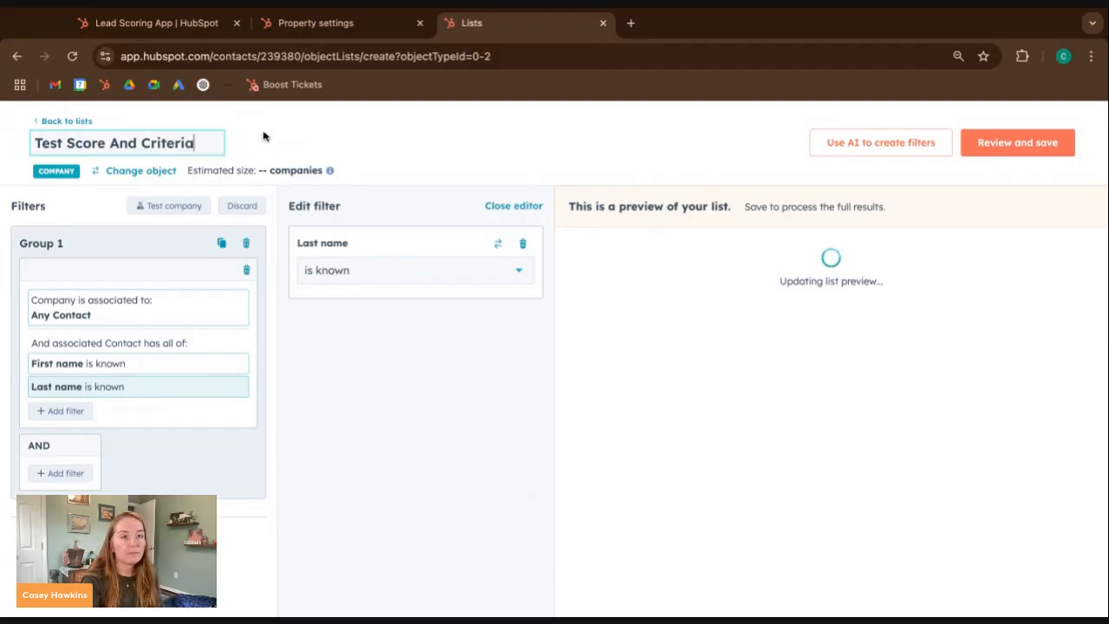
{"action": "triple_click", "coordinate": [159, 136]}
{"action": "key", "text": "ctrl+c"}
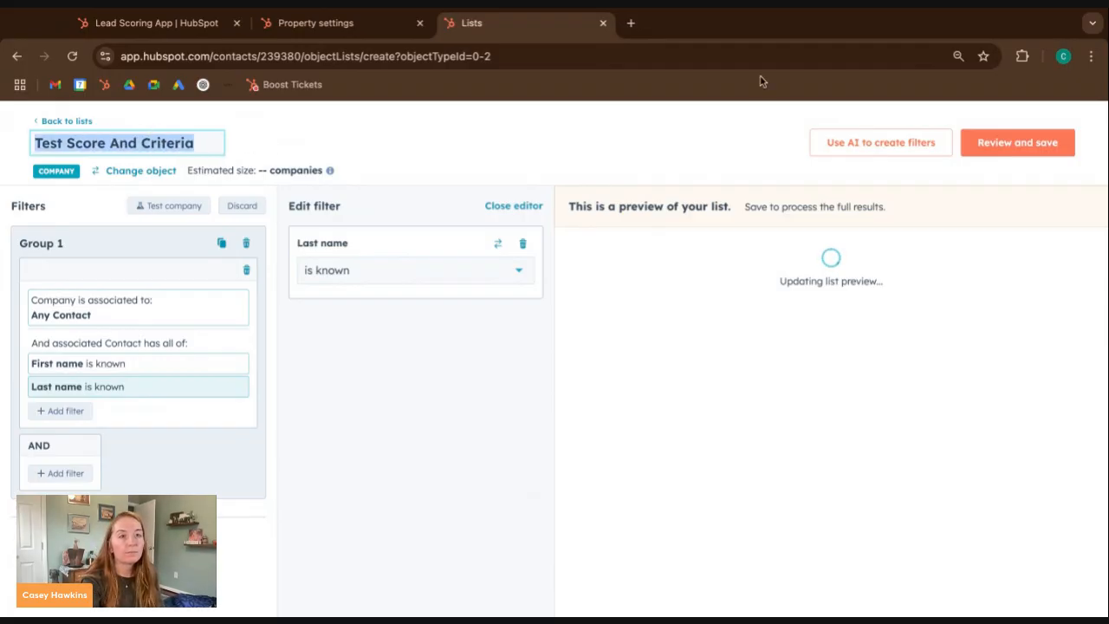
Save and process the list as Active, and review its First name and Last name filters
{"action": "left_click", "coordinate": [1014, 144]}
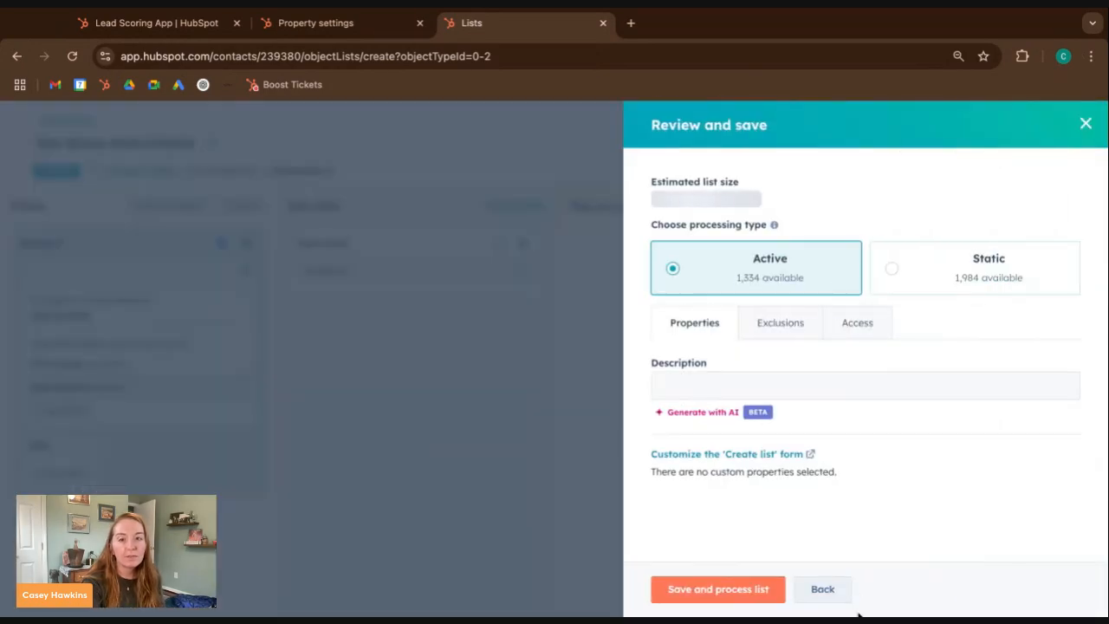
{"action": "left_click", "coordinate": [762, 591]}
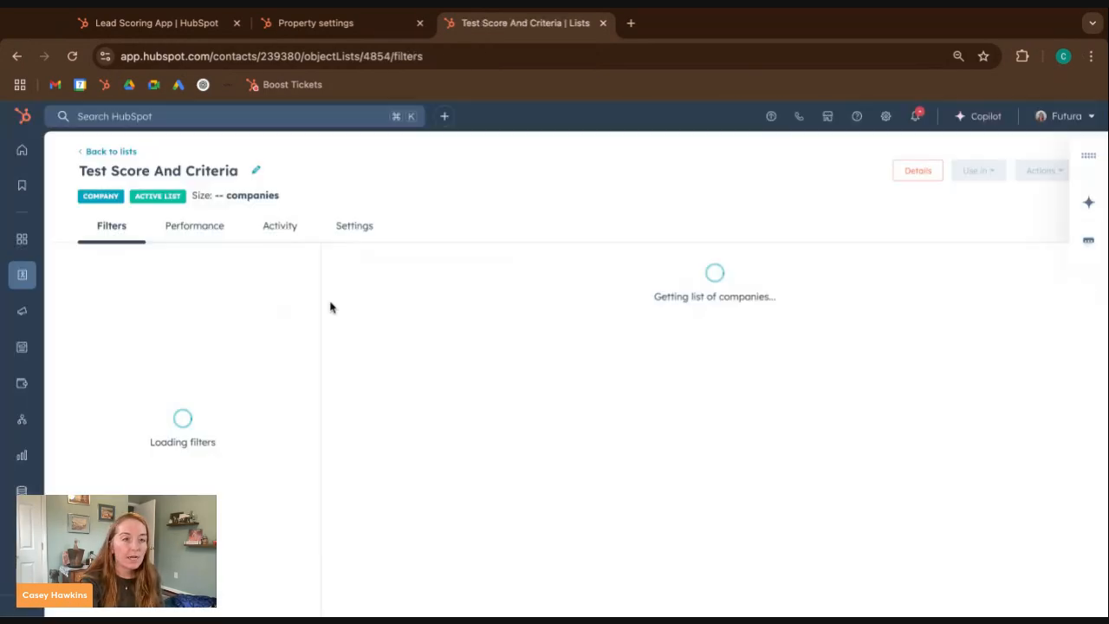
{"action": "left_click_drag", "start_coordinate": [92, 332], "coordinate": [140, 396]}
{"action": "left_click", "coordinate": [130, 396]}
{"action": "triple_click", "coordinate": [132, 396]}
{"action": "triple_click", "coordinate": [156, 419]}
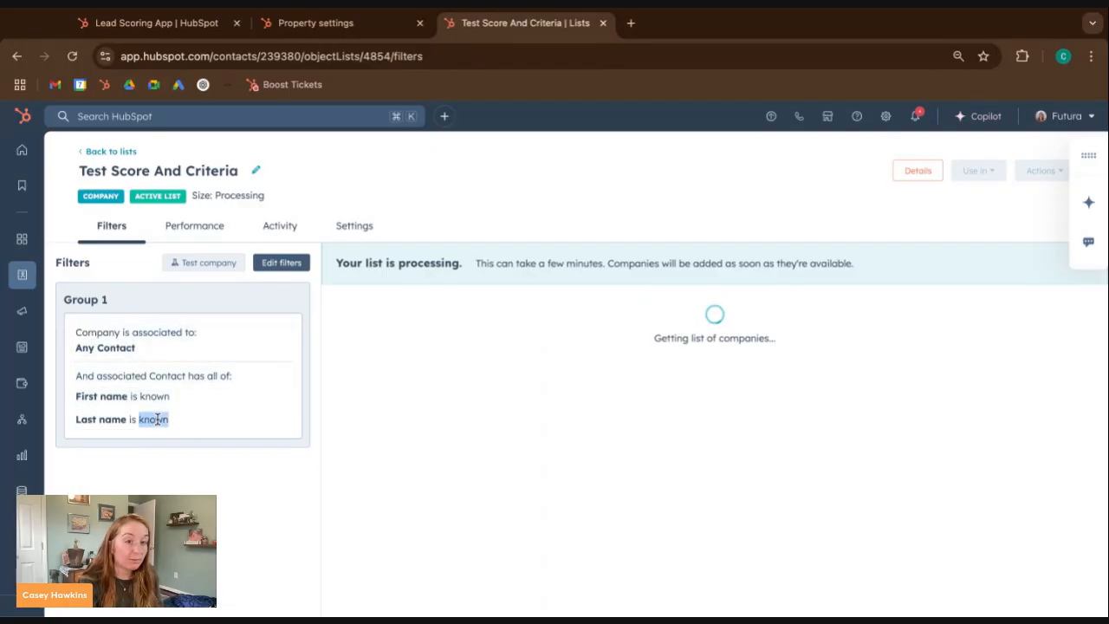
Back in the Account Score - 2025 criteria, select the Test Score And Criteria list for the list membership criterion
{"action": "left_click", "coordinate": [154, 23]}
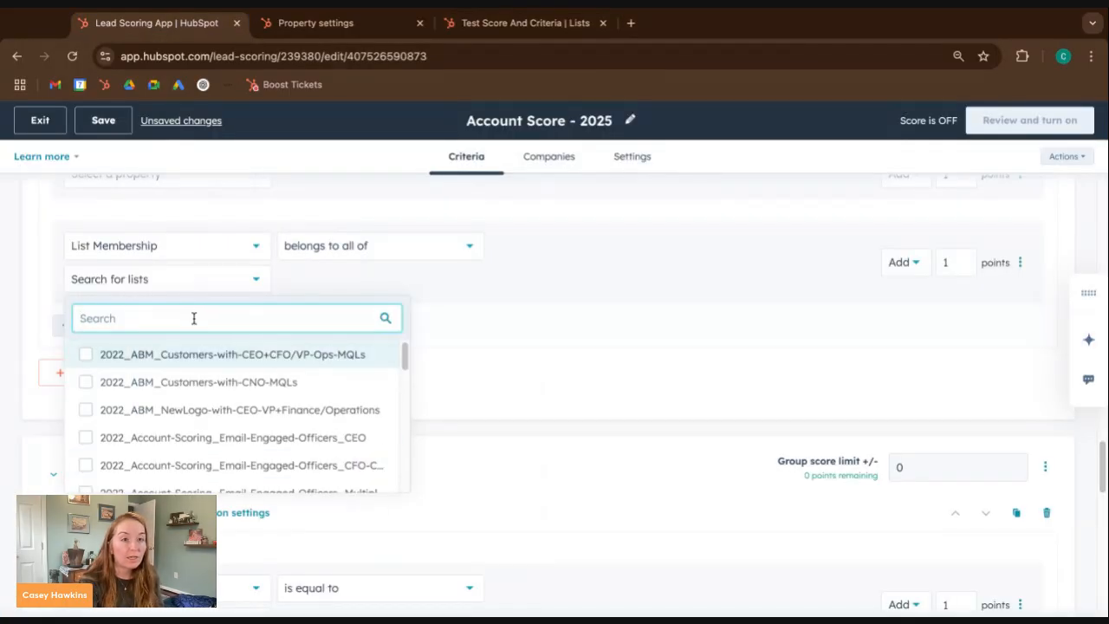
{"action": "key", "text": "ctrl+v"}
{"action": "left_click", "coordinate": [195, 354]}
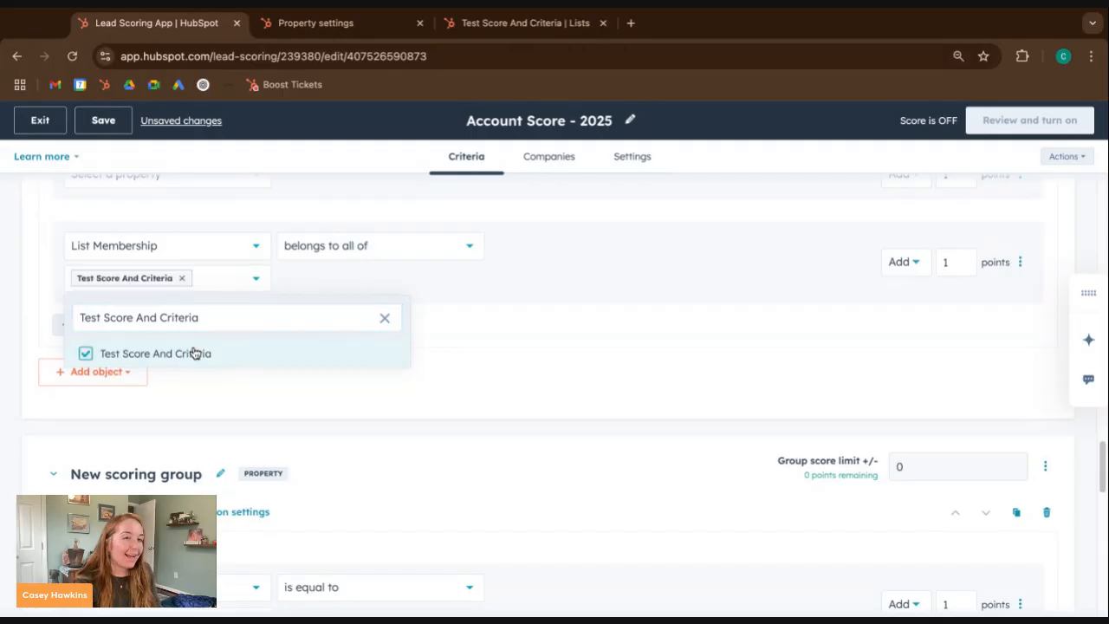
{"action": "left_click", "coordinate": [700, 337]}
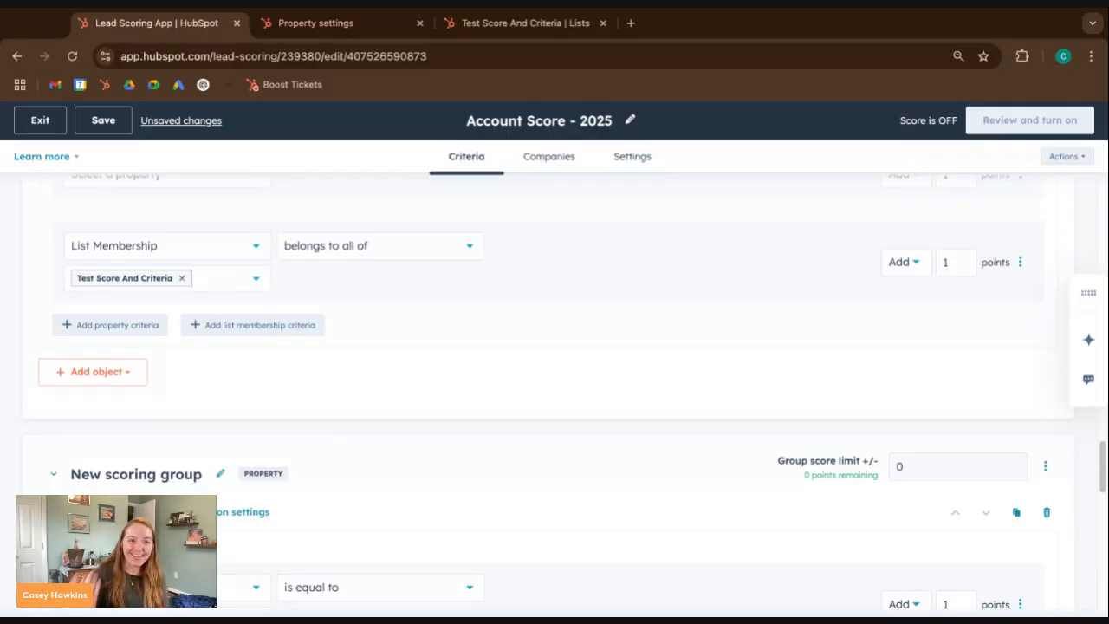
Delete the list membership criterion and the associated contact's First name and Last name criteria from their scoring groups
{"action": "left_click", "coordinate": [1020, 262]}
{"action": "left_click", "coordinate": [986, 334]}
{"action": "scroll", "coordinate": [636, 280], "scroll_direction": "down", "scroll_amount": 6}
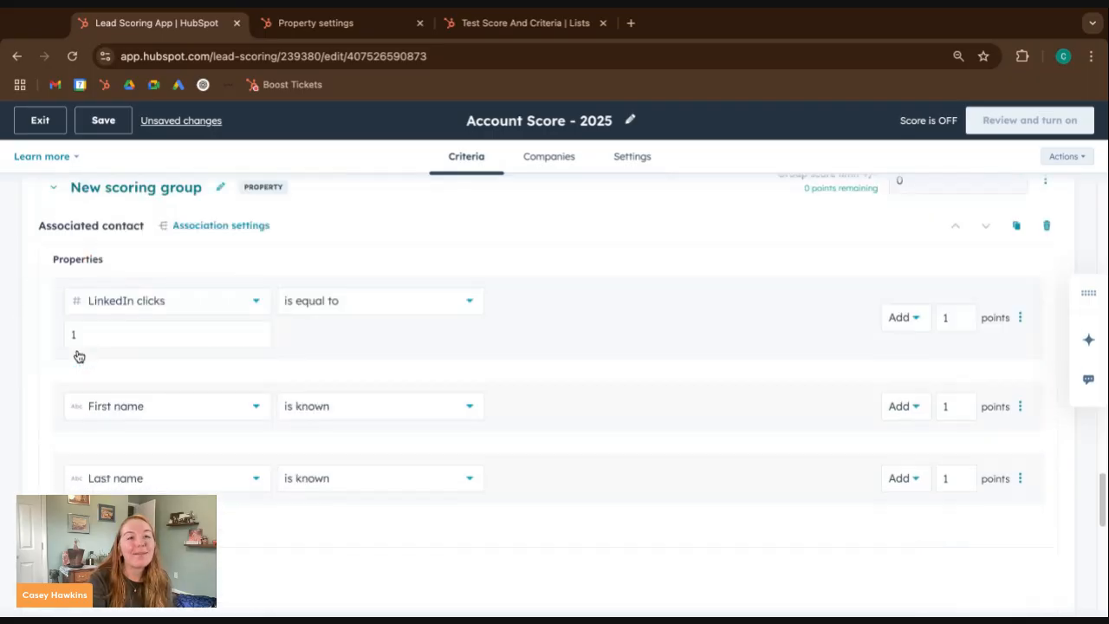
{"action": "scroll", "coordinate": [439, 404], "scroll_direction": "up", "scroll_amount": 3}
{"action": "scroll", "coordinate": [1040, 269], "scroll_direction": "up", "scroll_amount": 1}
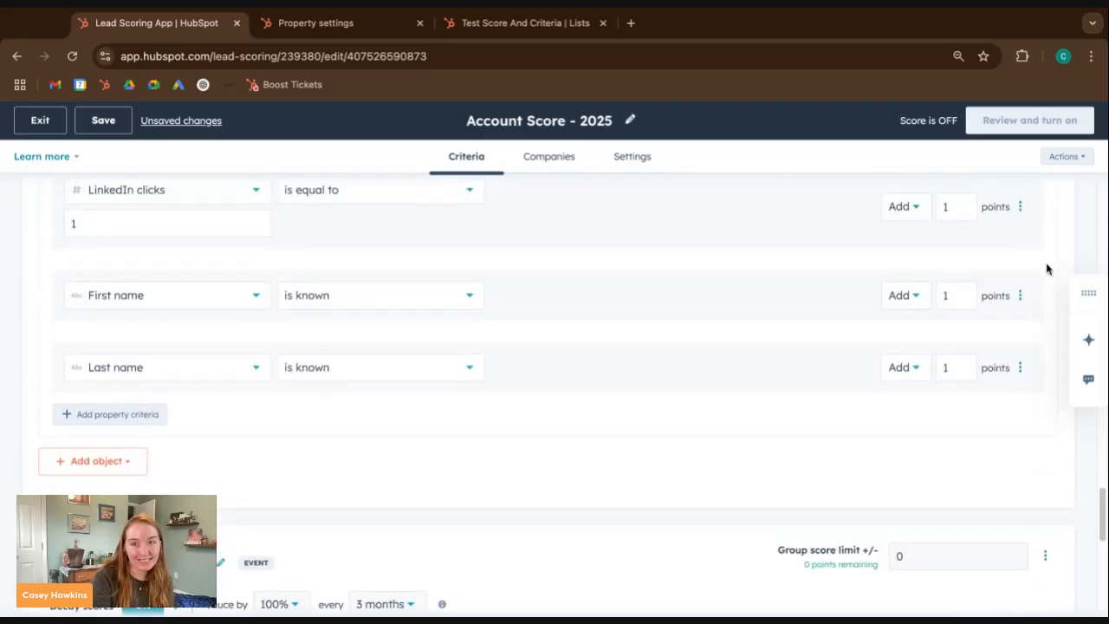
{"action": "left_click", "coordinate": [1019, 306]}
{"action": "left_click", "coordinate": [962, 364]}
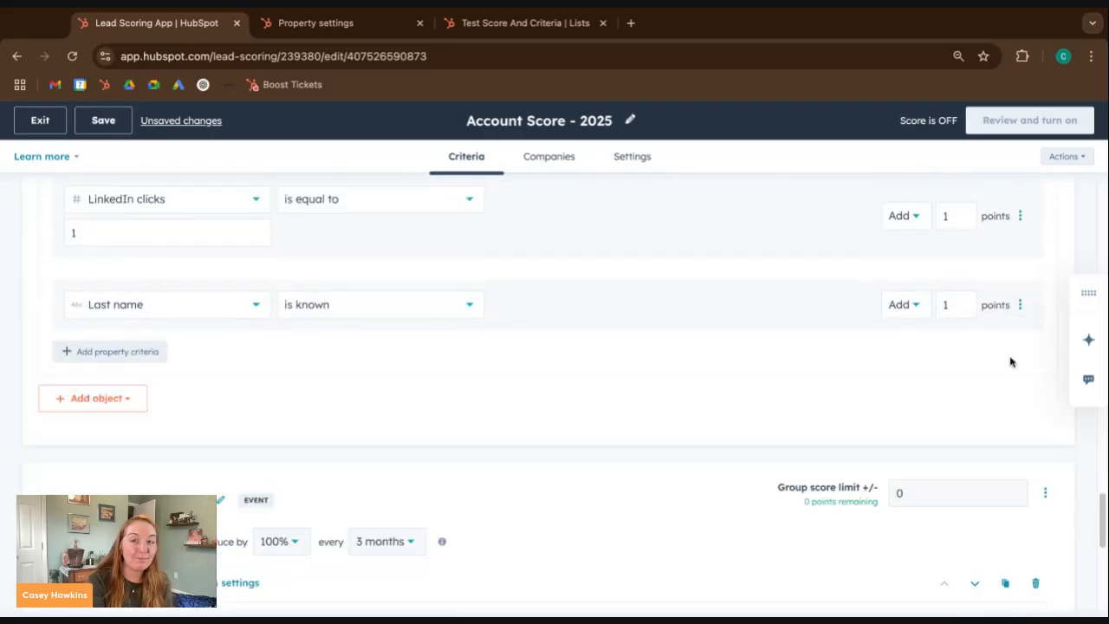
{"action": "left_click", "coordinate": [1020, 305]}
{"action": "left_click", "coordinate": [960, 365]}
{"action": "scroll", "coordinate": [451, 280], "scroll_direction": "up", "scroll_amount": 2}
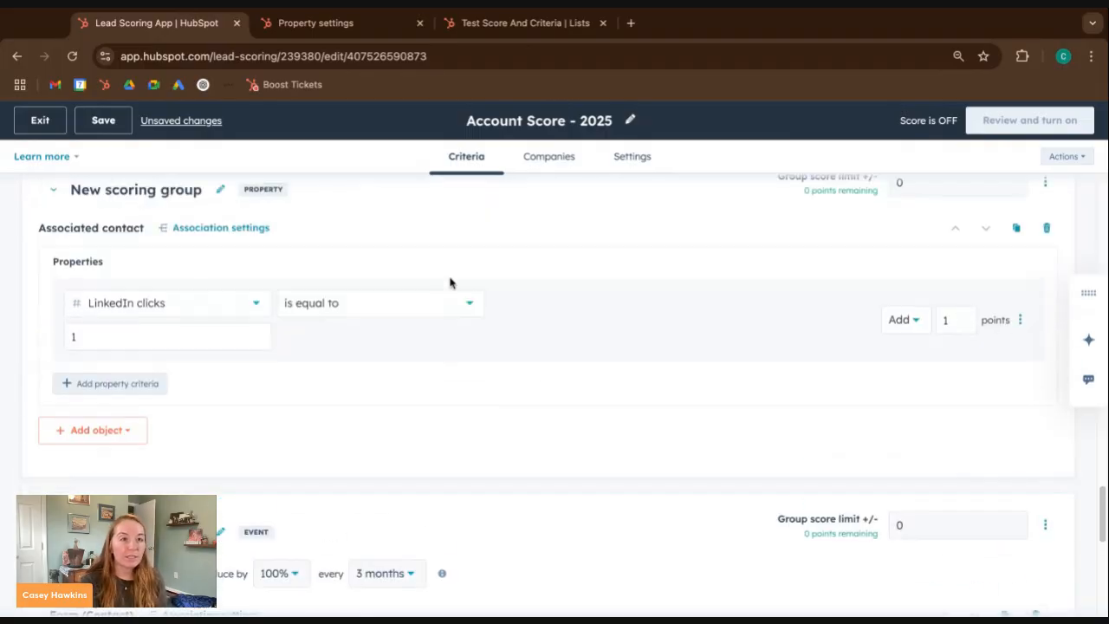
Try to save Account Score - 2025, and exit its editor while discarding the unsaved changes
{"action": "left_click", "coordinate": [99, 122]}
{"action": "left_click", "coordinate": [43, 120]}
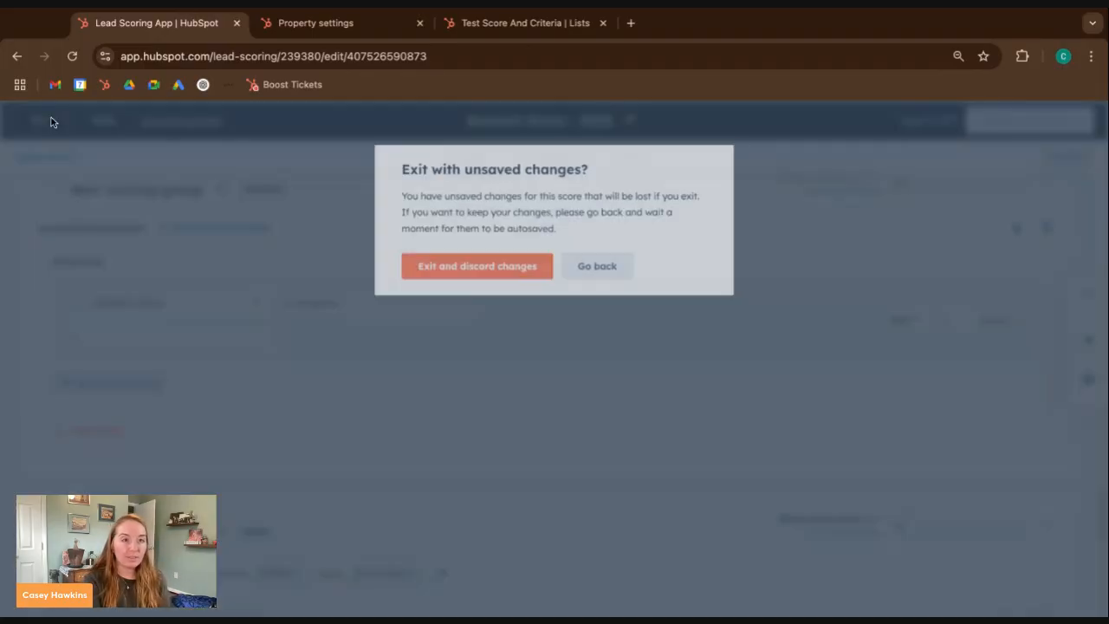
{"action": "left_click", "coordinate": [522, 274]}
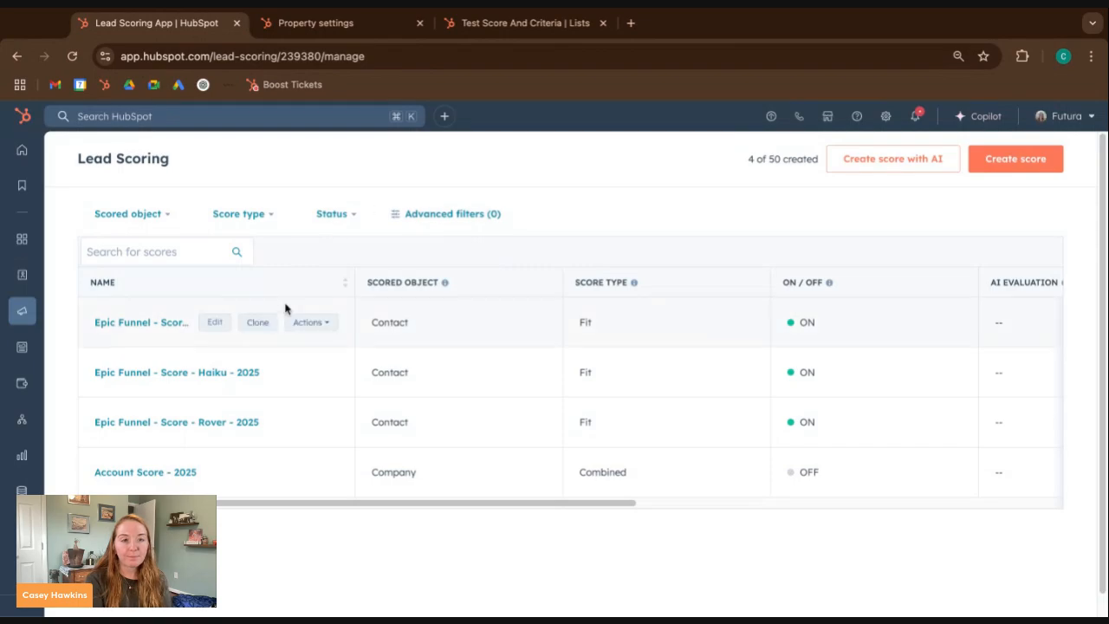
Start creating a score for contacts and compare the fit and engagement score types, checking them against the HubSpot Score property
{"action": "left_click", "coordinate": [1020, 161]}
{"action": "scroll", "coordinate": [303, 408], "scroll_direction": "down", "scroll_amount": 1}
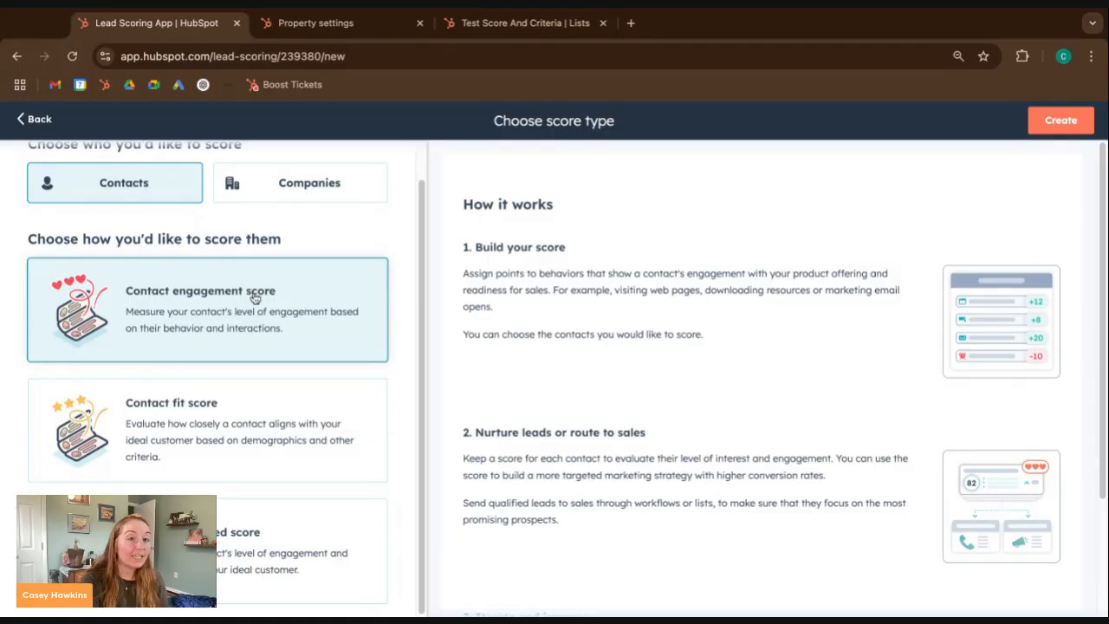
{"action": "left_click", "coordinate": [217, 421]}
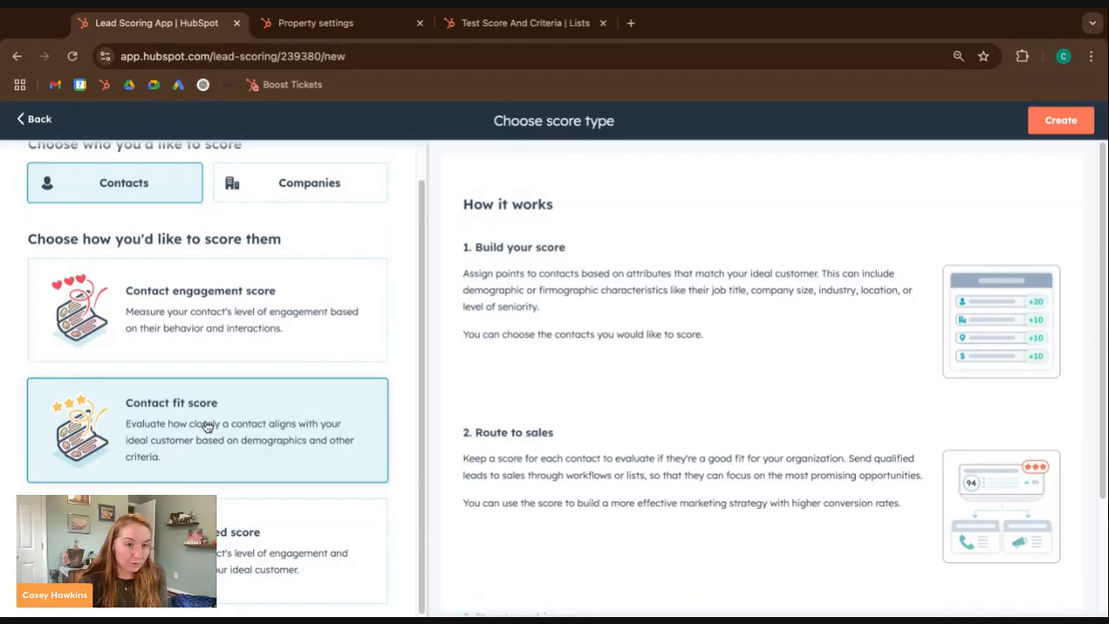
{"action": "left_click", "coordinate": [316, 23]}
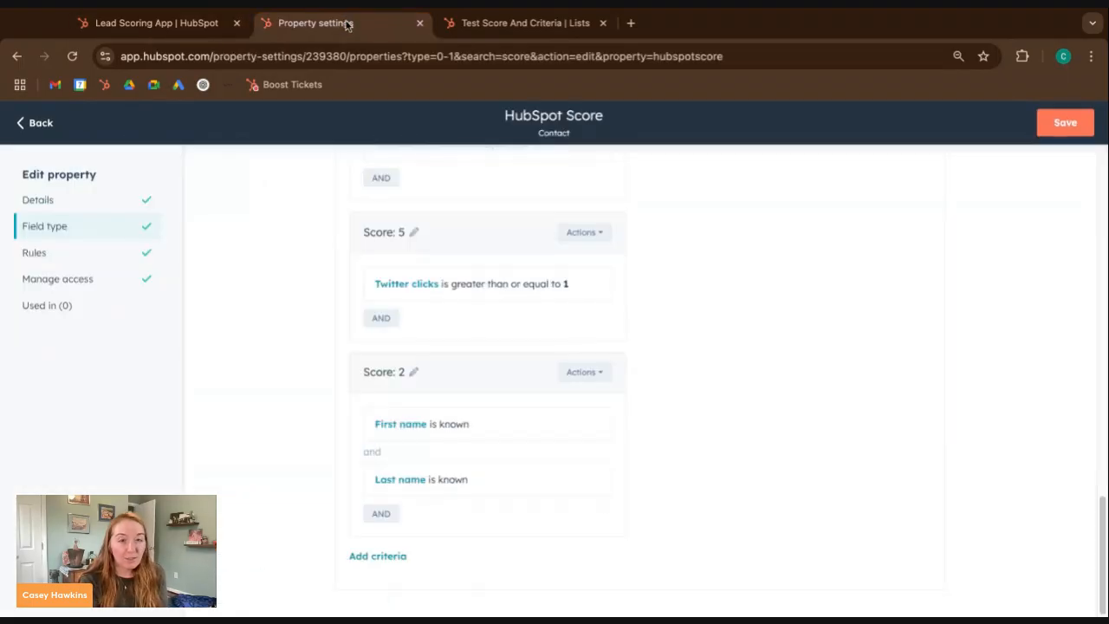
{"action": "left_click", "coordinate": [156, 23]}
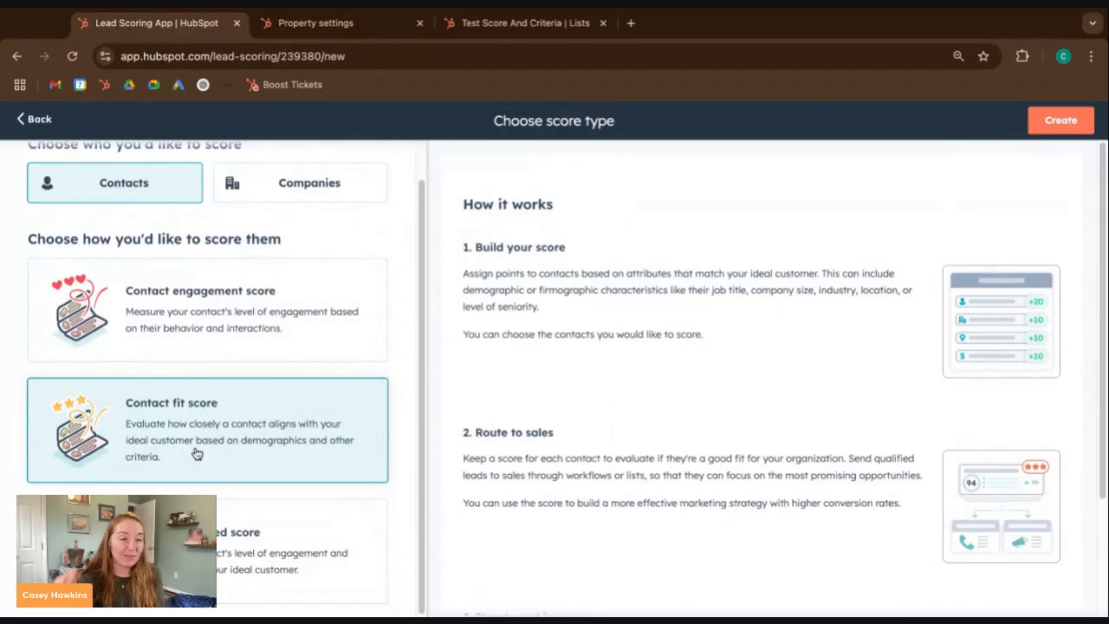
{"action": "left_click", "coordinate": [259, 347]}
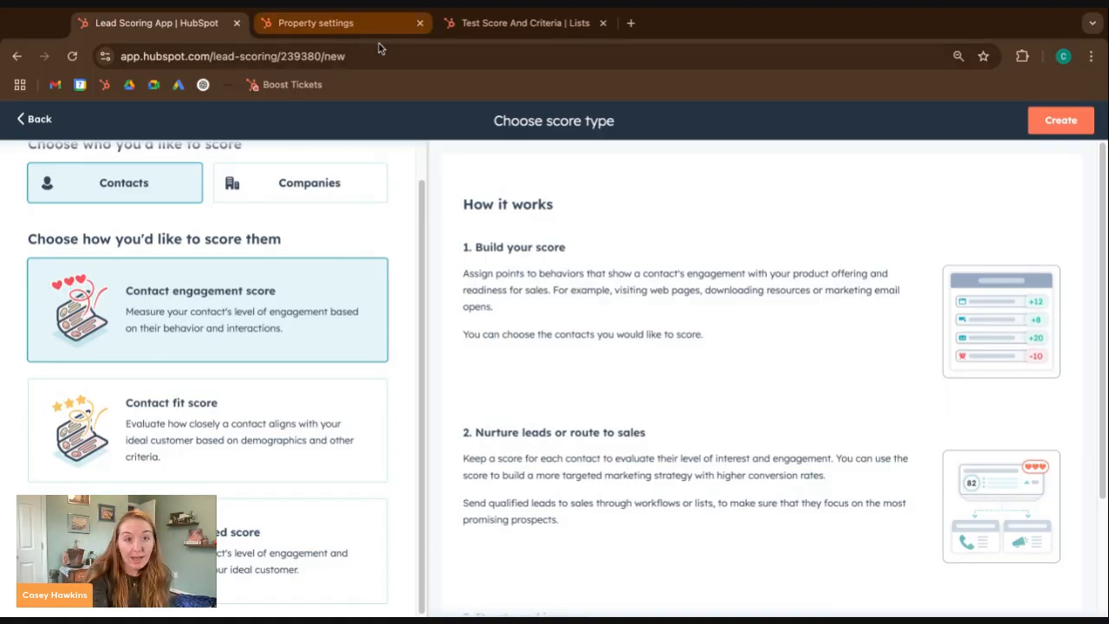
Review the Test Score And Criteria list's filters and the HubSpot Score property's session and page view criteria
{"action": "left_click", "coordinate": [525, 23]}
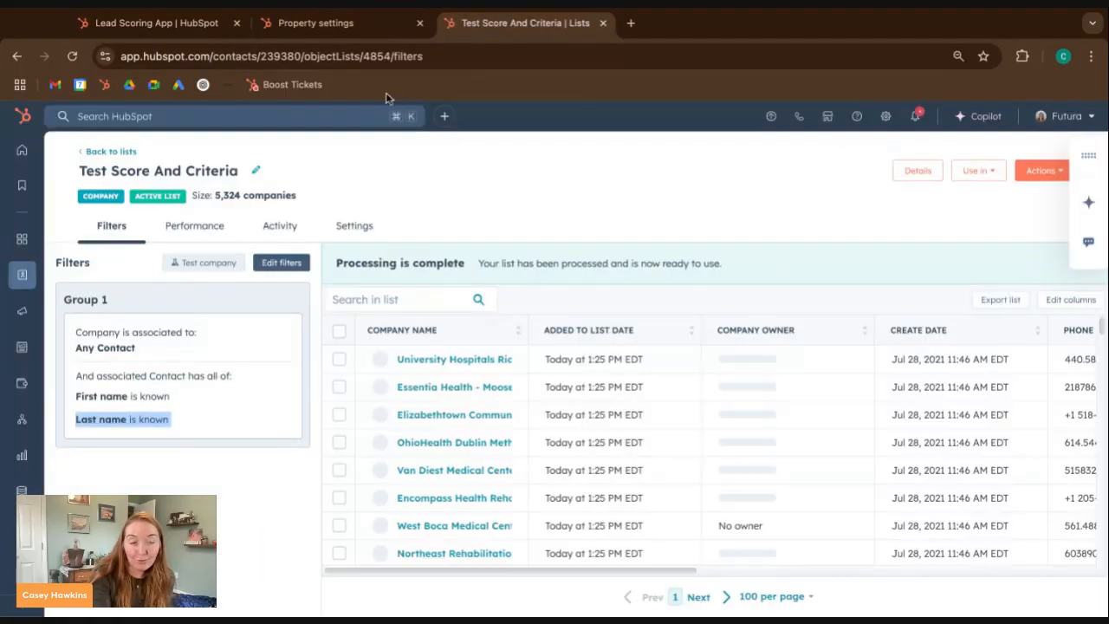
{"action": "left_click", "coordinate": [364, 13]}
{"action": "scroll", "coordinate": [413, 227], "scroll_direction": "up", "scroll_amount": 2}
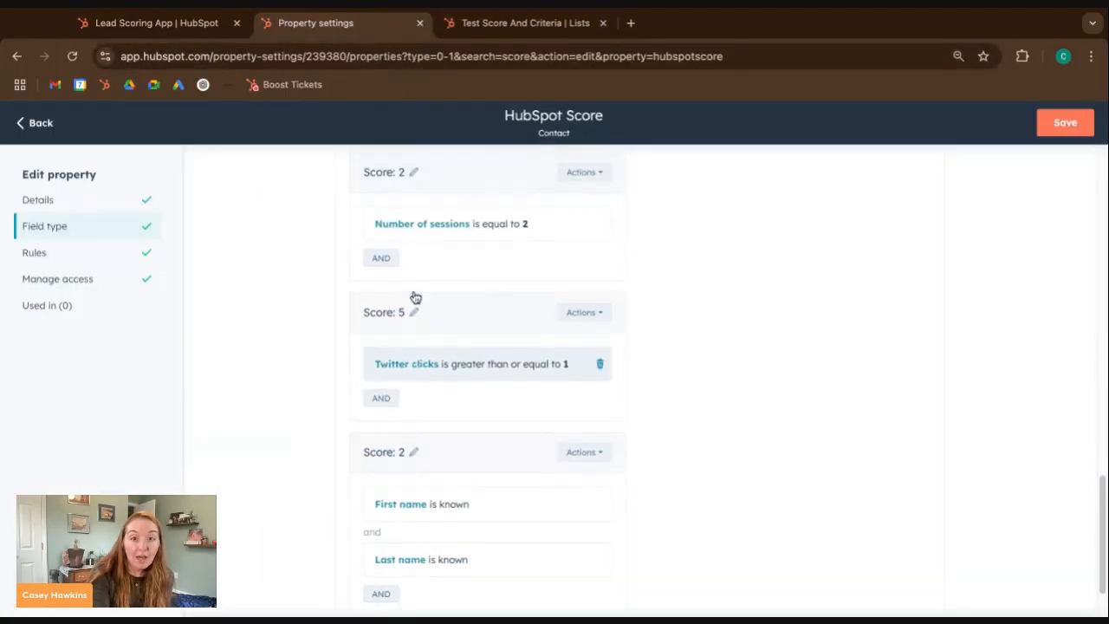
{"action": "scroll", "coordinate": [475, 304], "scroll_direction": "up", "scroll_amount": 1}
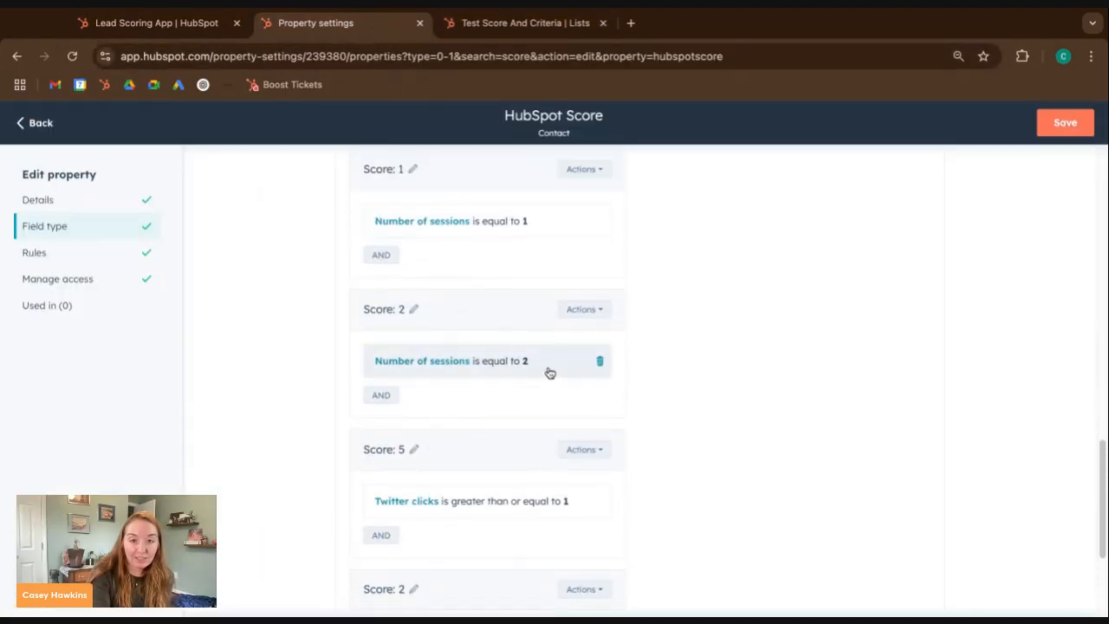
{"action": "scroll", "coordinate": [547, 365], "scroll_direction": "up", "scroll_amount": 3}
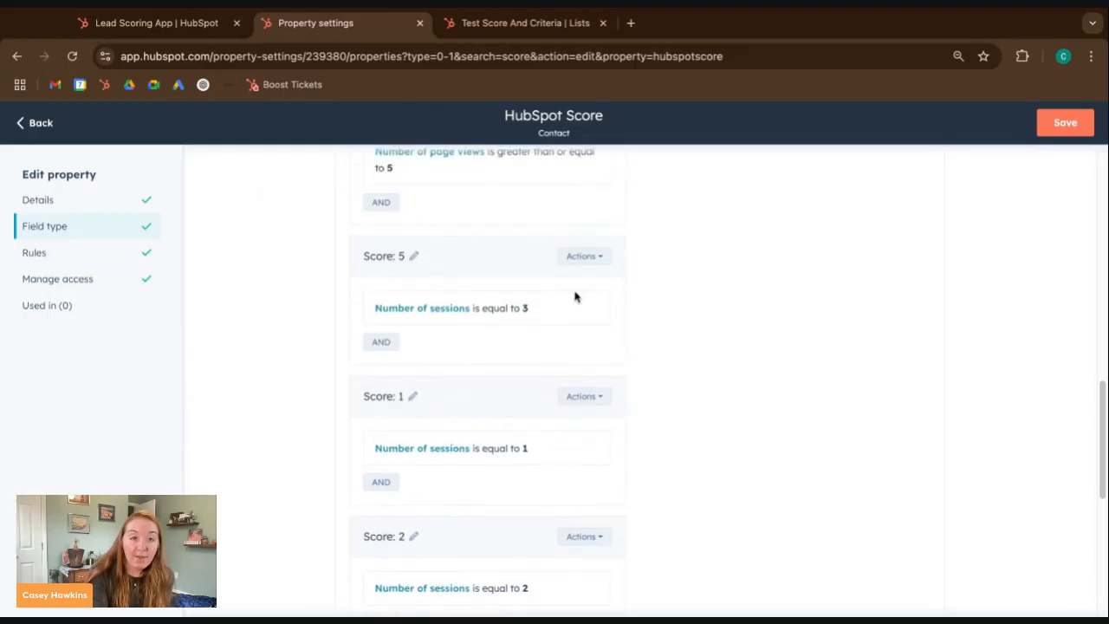
Return to the score type selection and compare how the Contact fit score and Contact engagement score work
{"action": "left_click", "coordinate": [98, 14]}
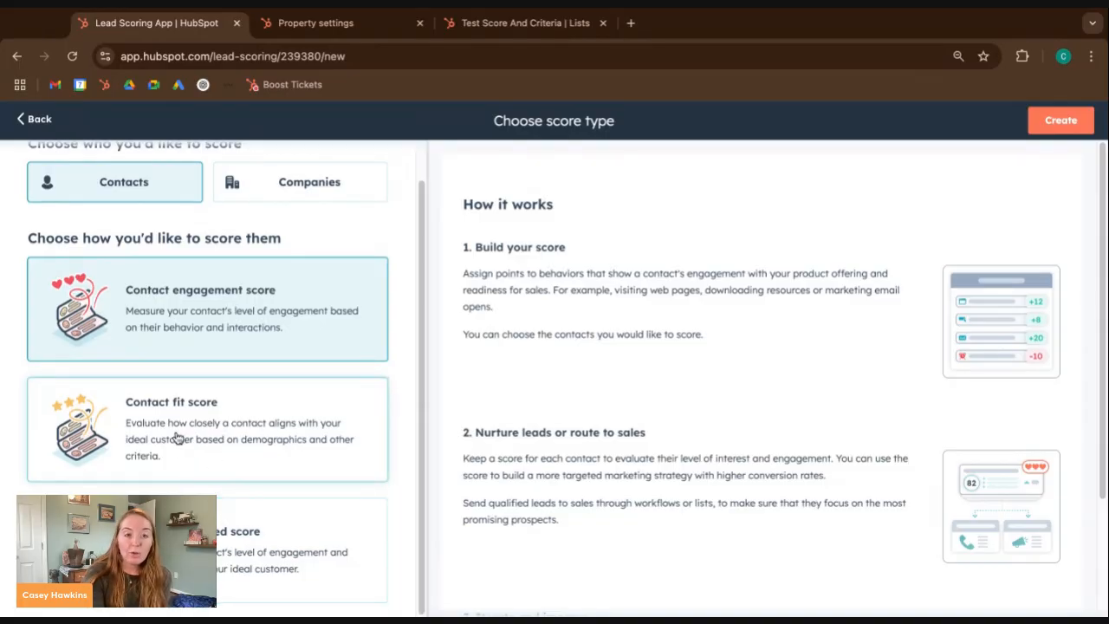
{"action": "left_click", "coordinate": [143, 444]}
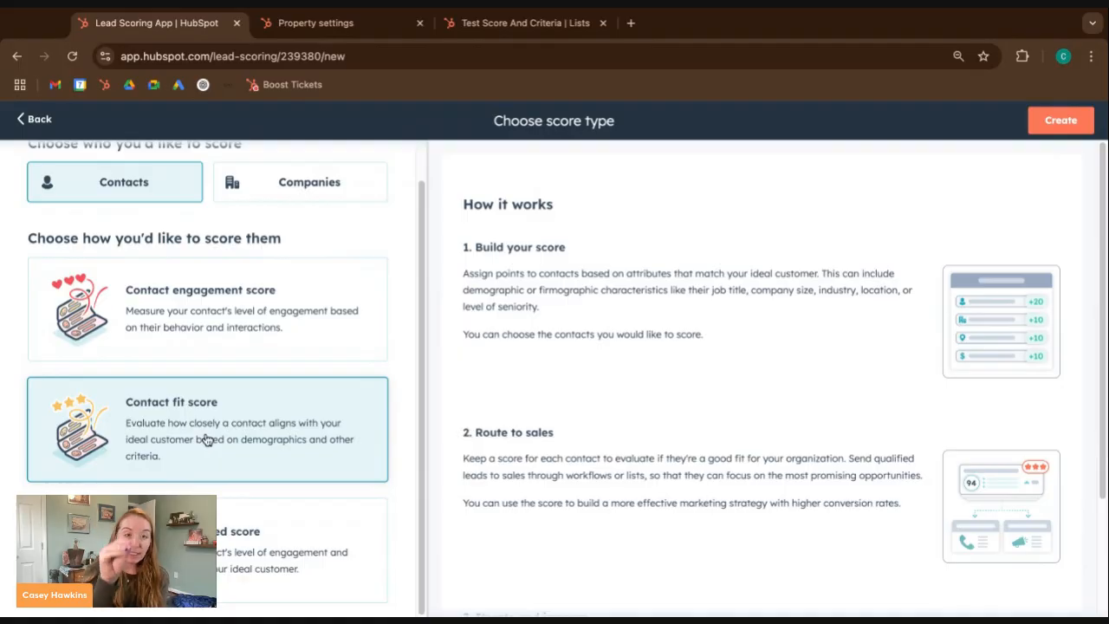
{"action": "left_click", "coordinate": [235, 313]}
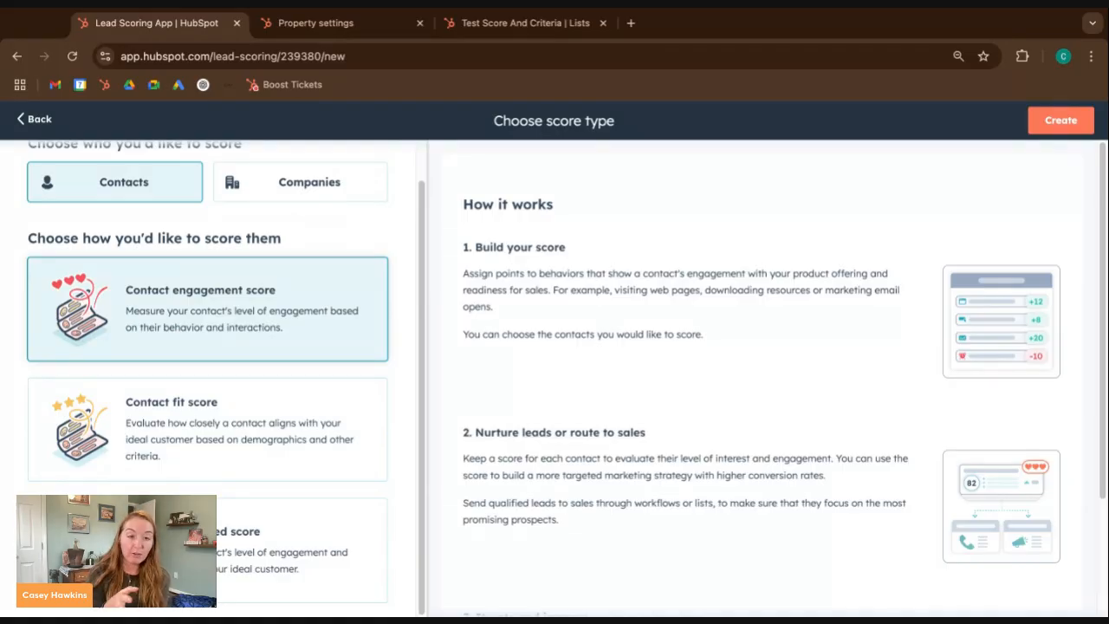
{"action": "left_click", "coordinate": [216, 393]}
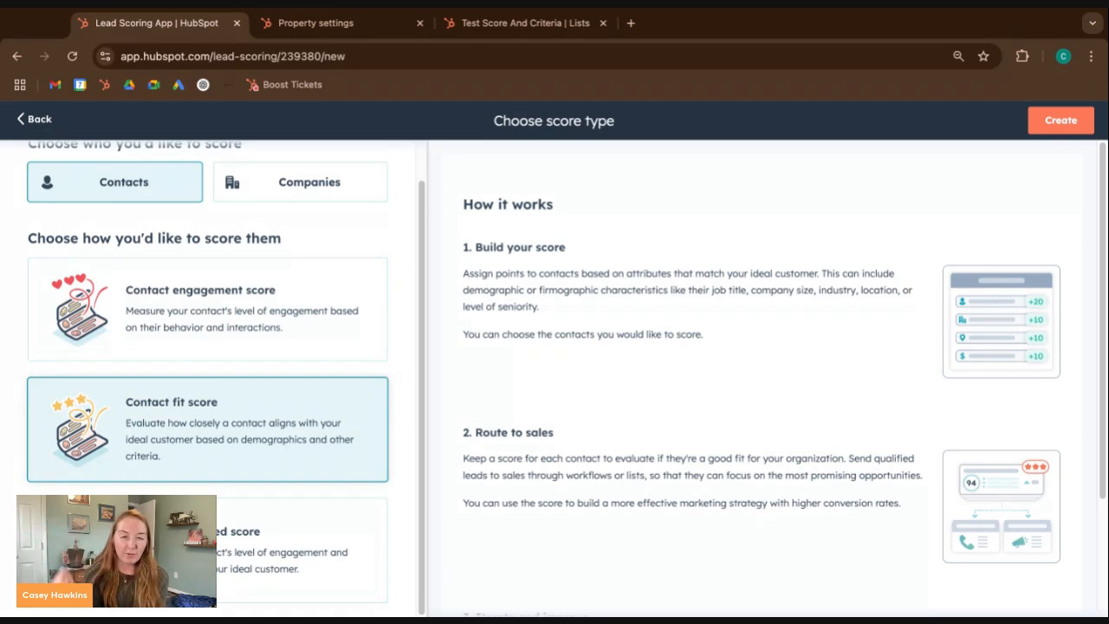
{"action": "left_click", "coordinate": [166, 314]}
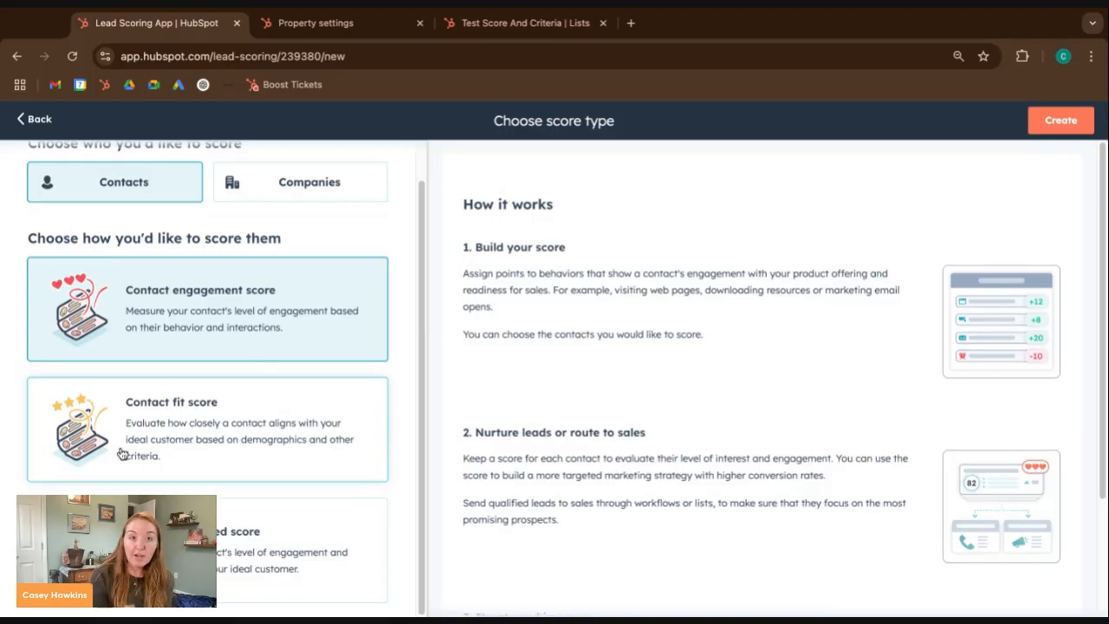
Leave the HubSpot Score property and start a new contact property labelled Total Score in the property settings
{"action": "left_click", "coordinate": [326, 27]}
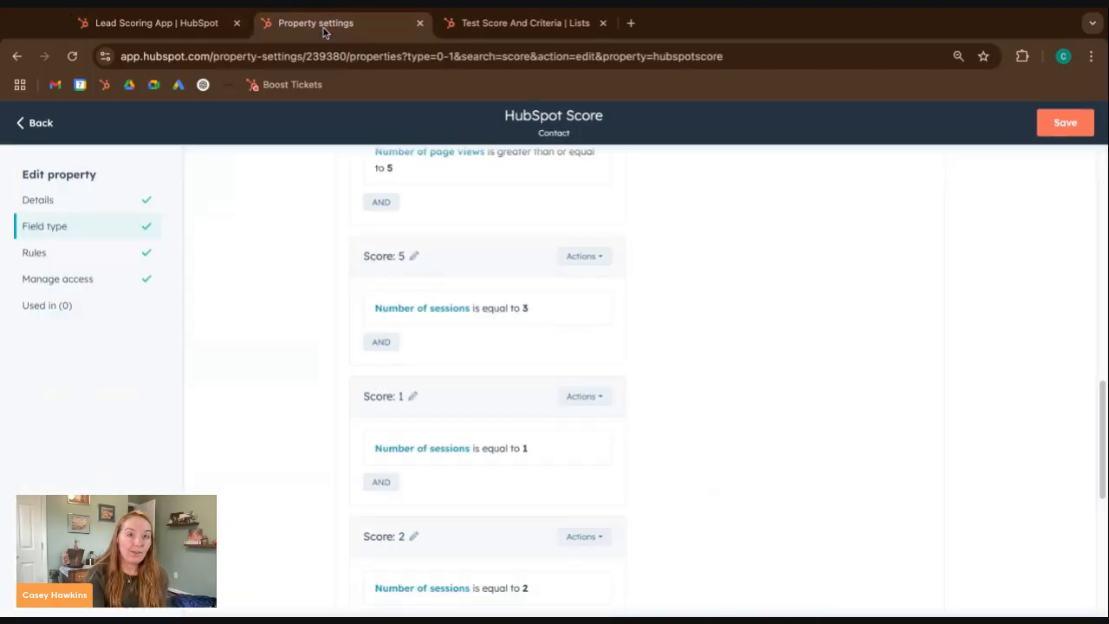
{"action": "left_click", "coordinate": [36, 126]}
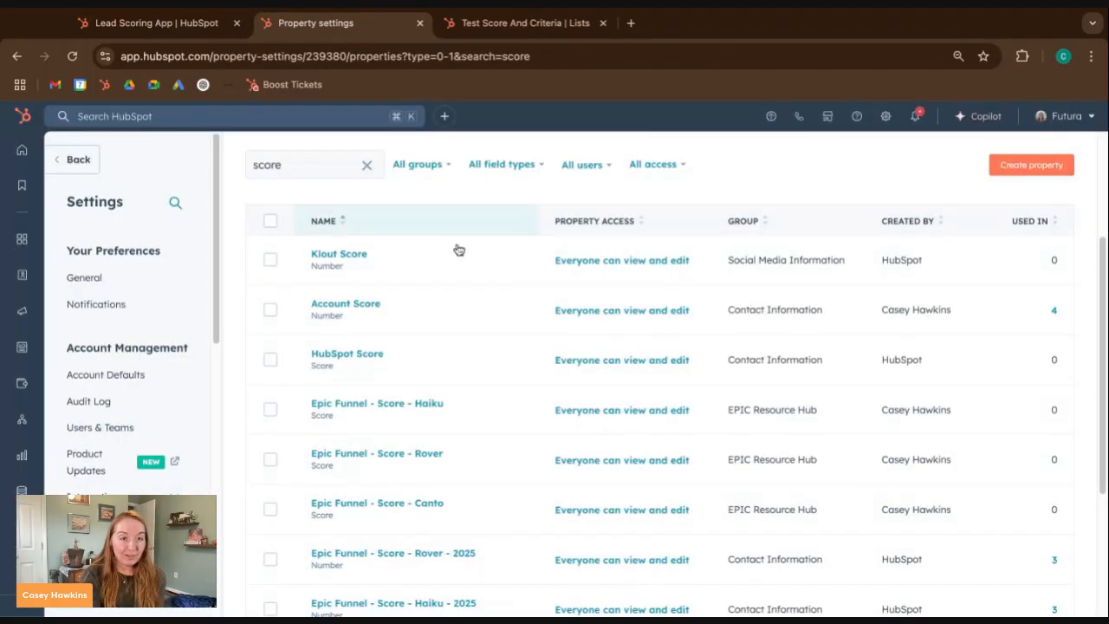
{"action": "scroll", "coordinate": [621, 342], "scroll_direction": "up", "scroll_amount": 1}
{"action": "left_click", "coordinate": [1030, 235]}
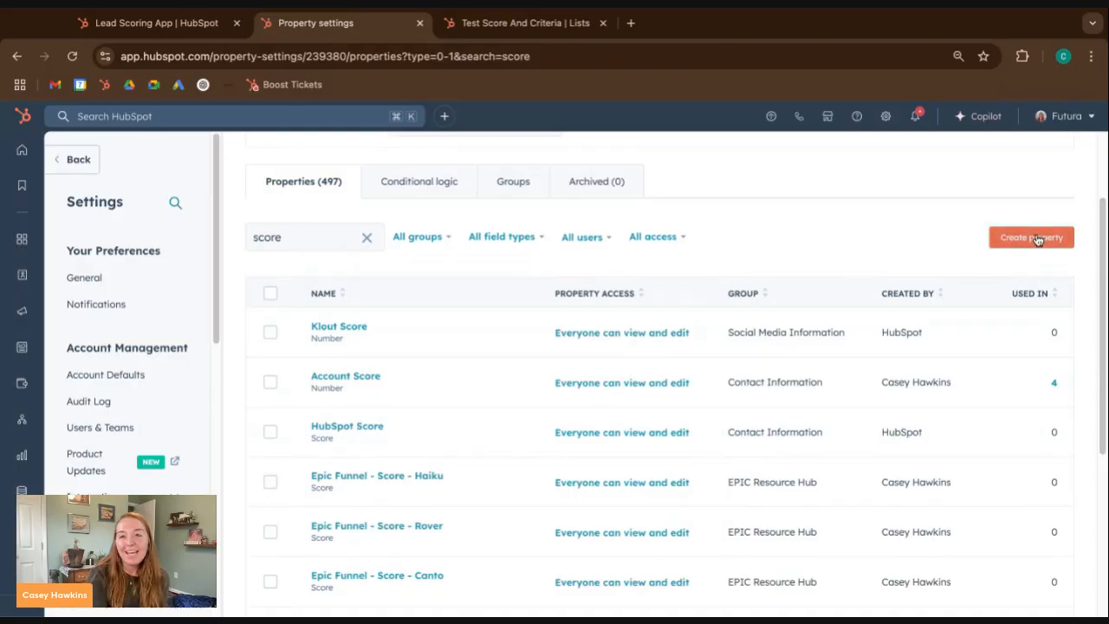
{"action": "left_click", "coordinate": [470, 296]}
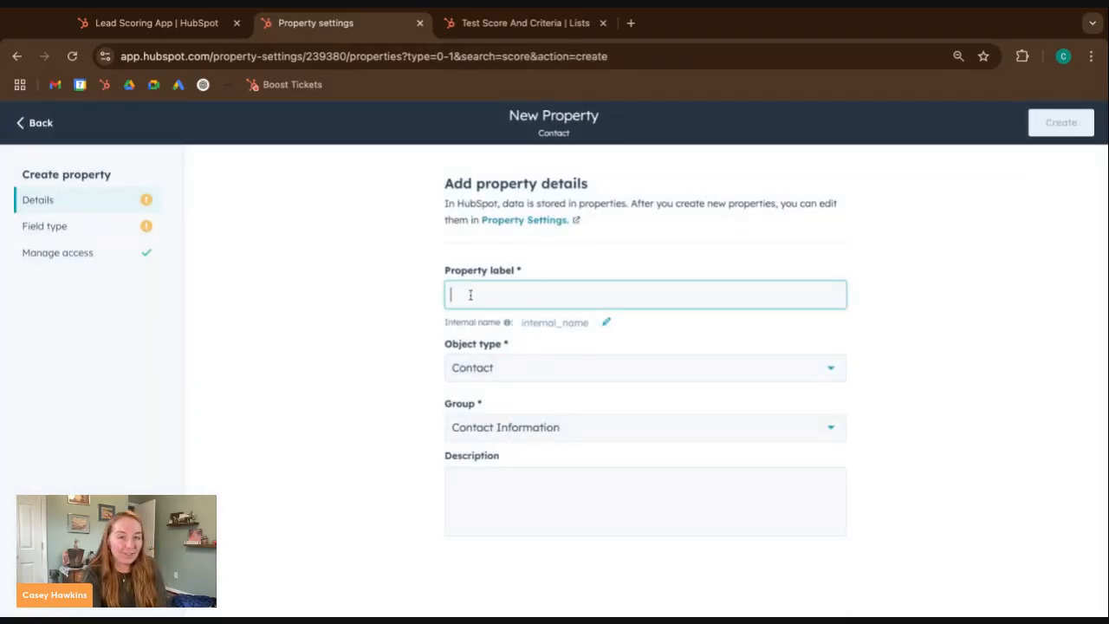
{"action": "type", "text": "To"}
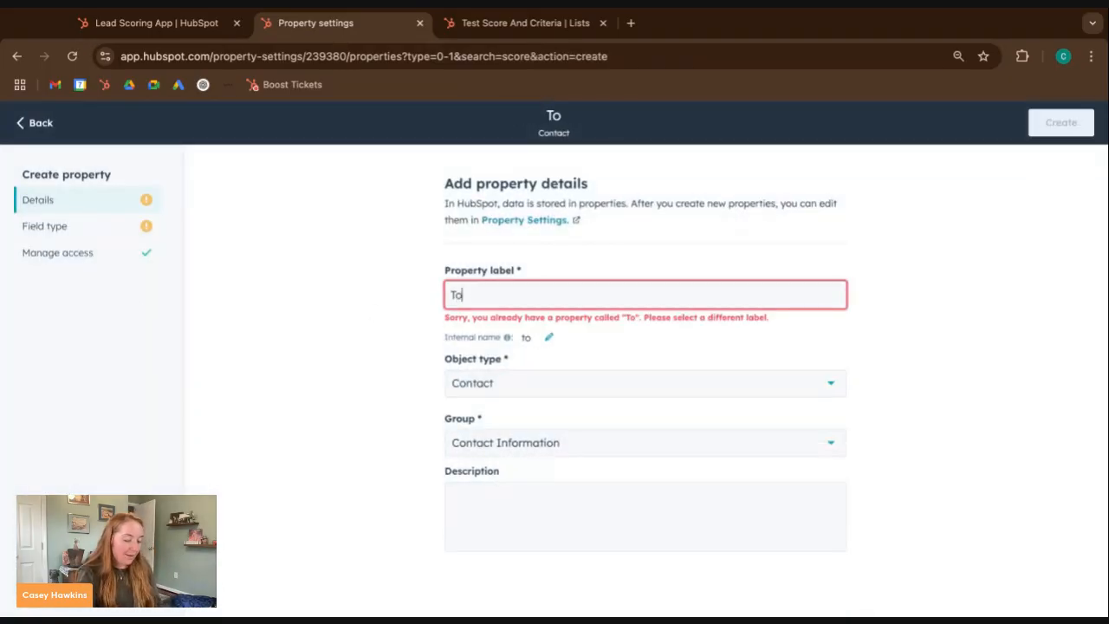
{"action": "type", "text": "tal Score"}
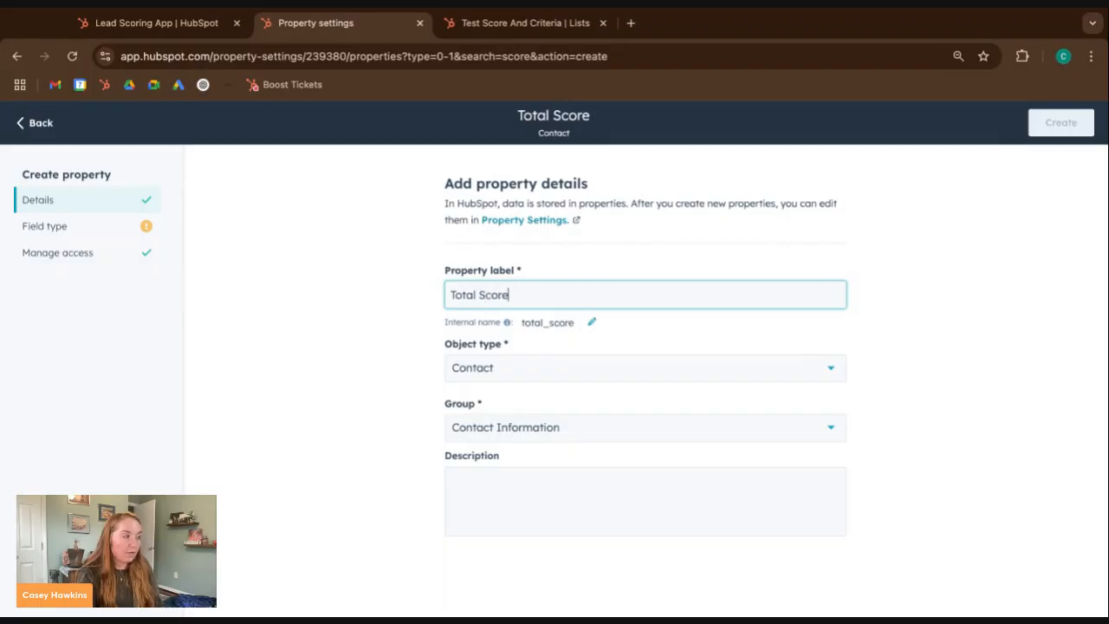
{"action": "left_click", "coordinate": [596, 506]}
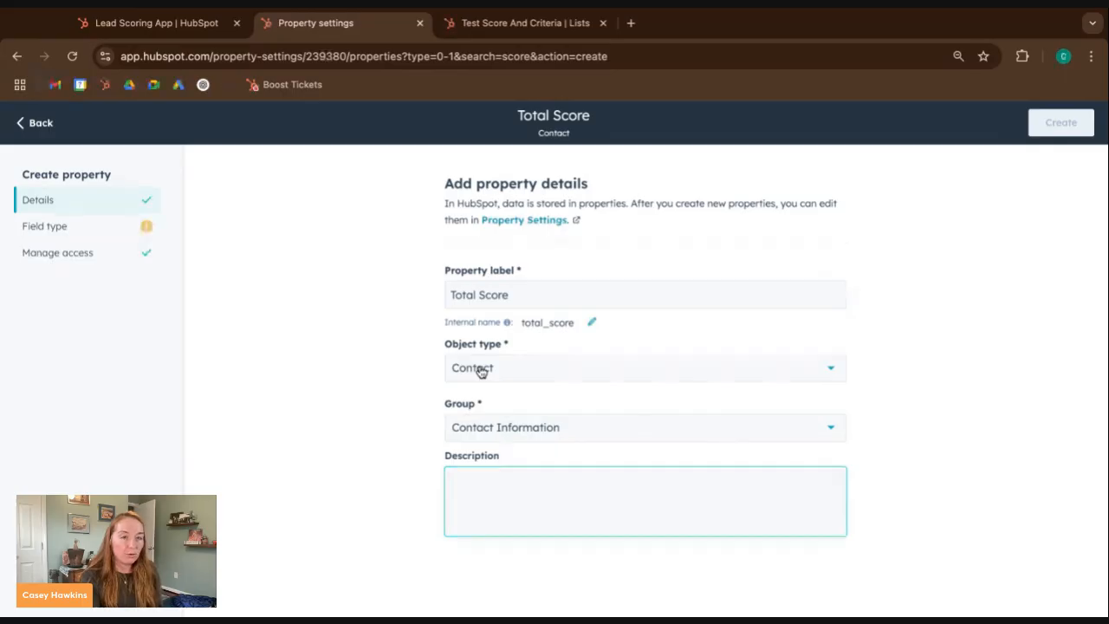
Set the Total Score property's field type to Calculation, keeping Custom equation as the calculated property type
{"action": "left_click", "coordinate": [76, 230]}
{"action": "left_click", "coordinate": [563, 276]}
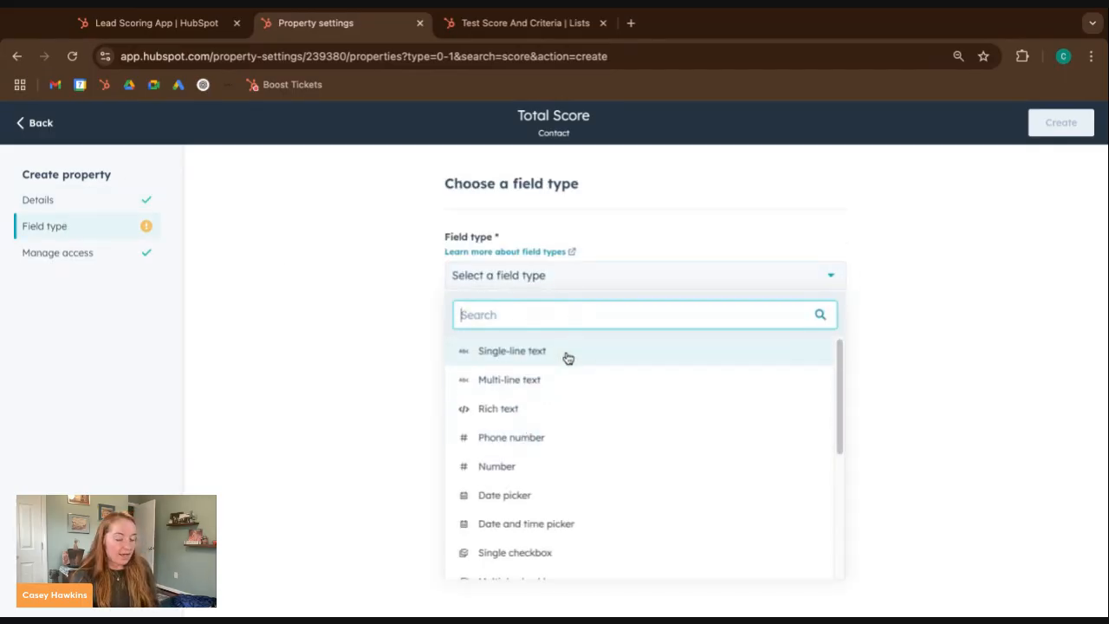
{"action": "type", "text": "cac"}
{"action": "key", "text": "BackSpace"}
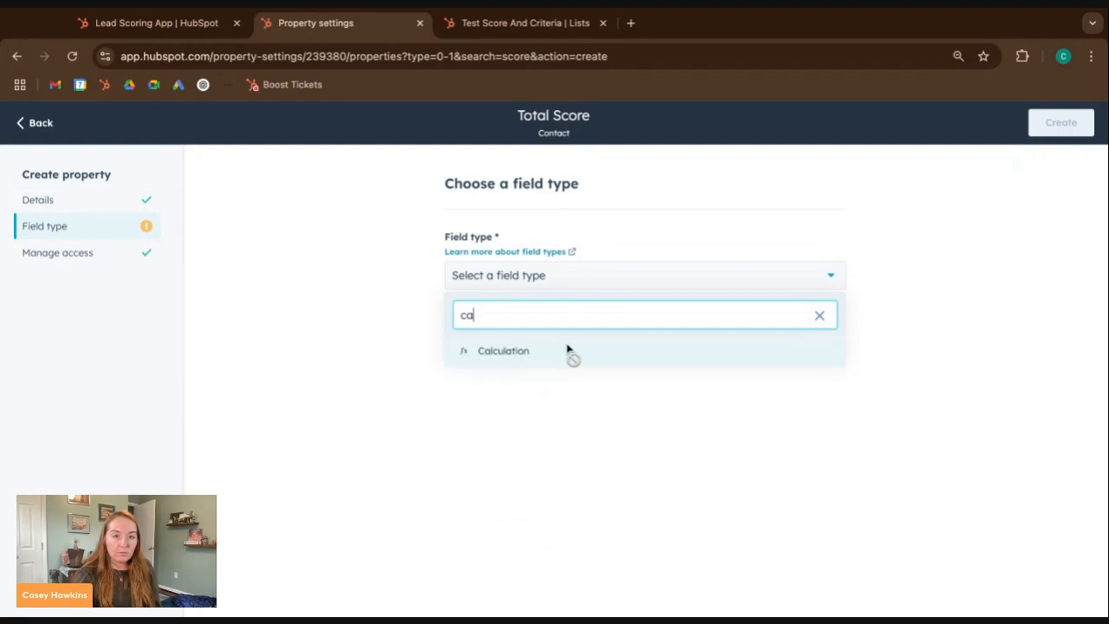
{"action": "left_click", "coordinate": [535, 352]}
{"action": "left_click", "coordinate": [438, 381]}
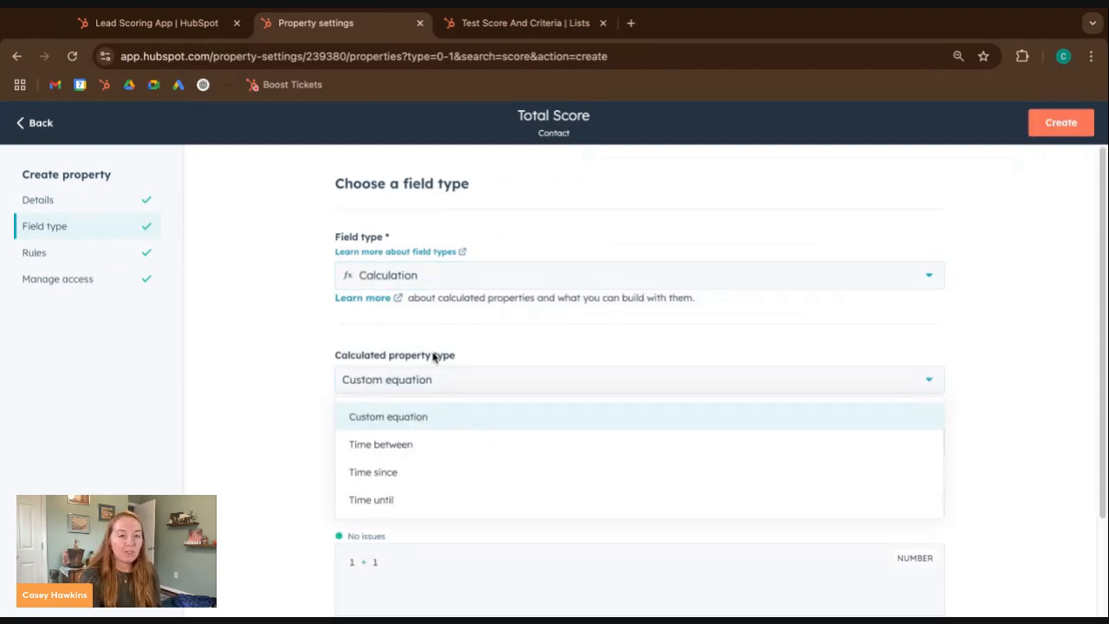
{"action": "left_click", "coordinate": [317, 319]}
Replace the first 1 in the sample formula with the Epic Funnel - Score - Canto - 2025 property
{"action": "scroll", "coordinate": [317, 320], "scroll_direction": "down", "scroll_amount": 2}
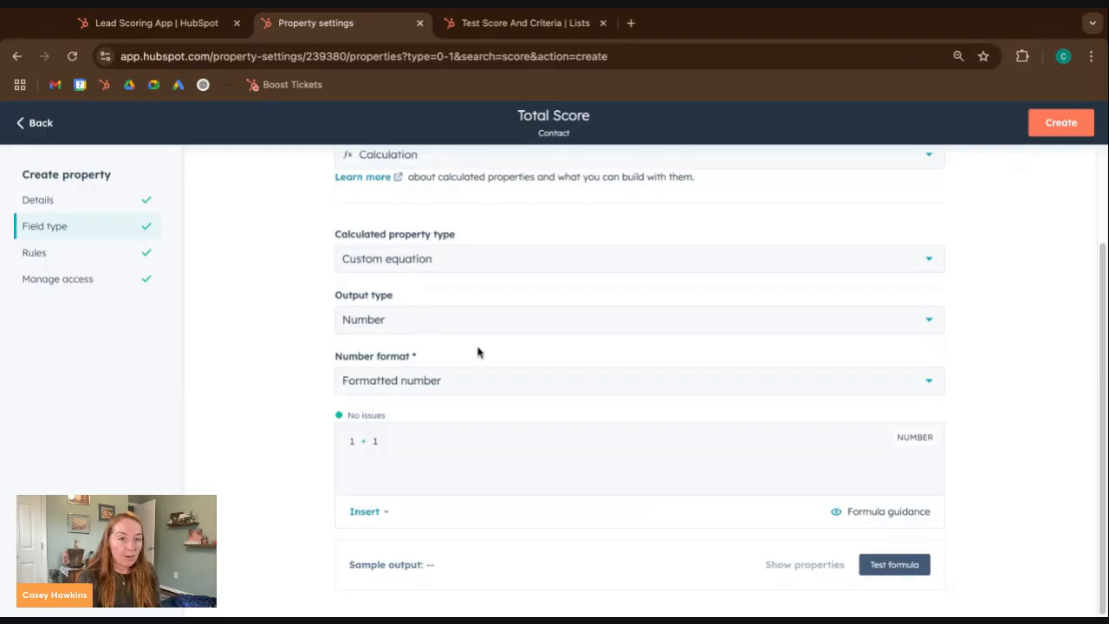
{"action": "left_click", "coordinate": [347, 445]}
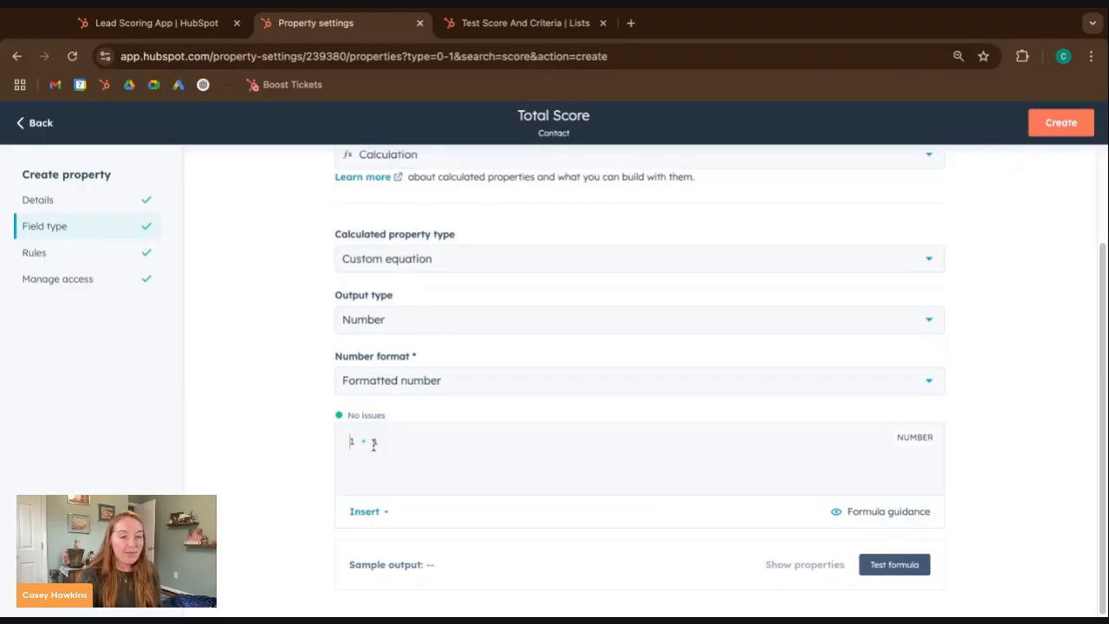
{"action": "left_click", "coordinate": [383, 516]}
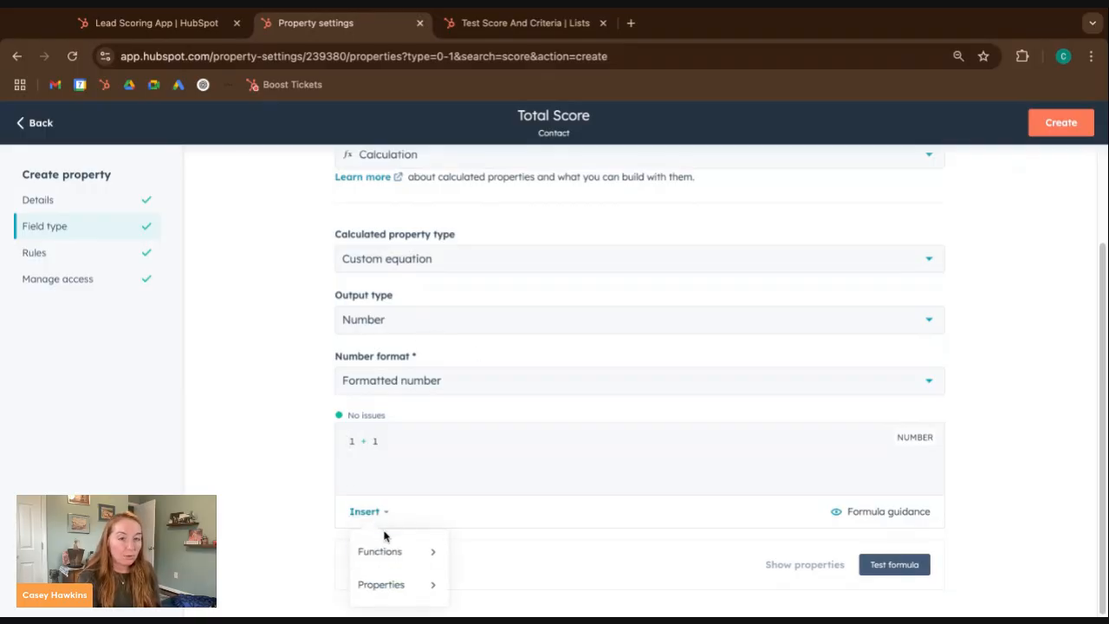
{"action": "left_click", "coordinate": [368, 582]}
{"action": "type", "text": "score"}
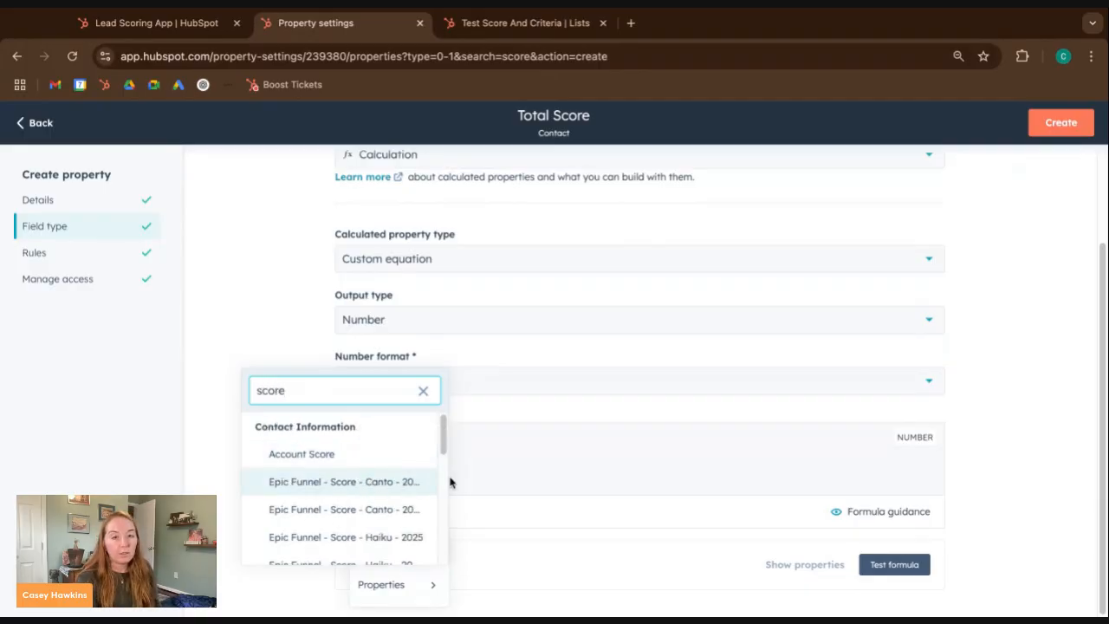
{"action": "left_click", "coordinate": [390, 482]}
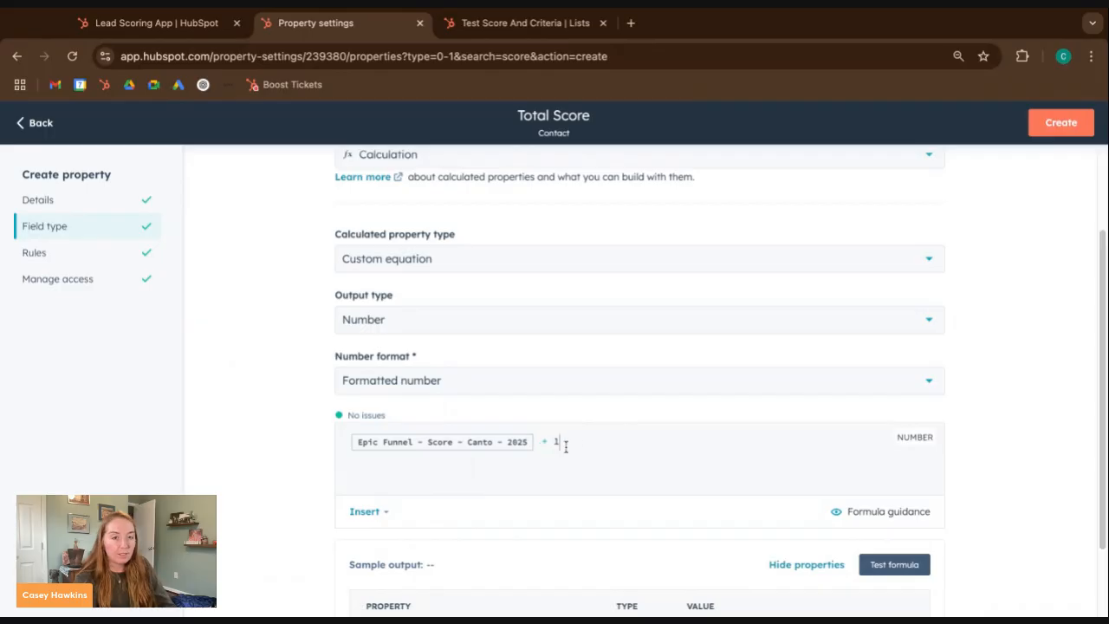
Replace the remaining 1 after the plus sign with the Epic Funnel - Score - Haiku - 2025 property
{"action": "key", "text": "BackSpace"}
{"action": "left_click", "coordinate": [364, 512]}
{"action": "scroll", "coordinate": [371, 515], "scroll_direction": "down", "scroll_amount": 2}
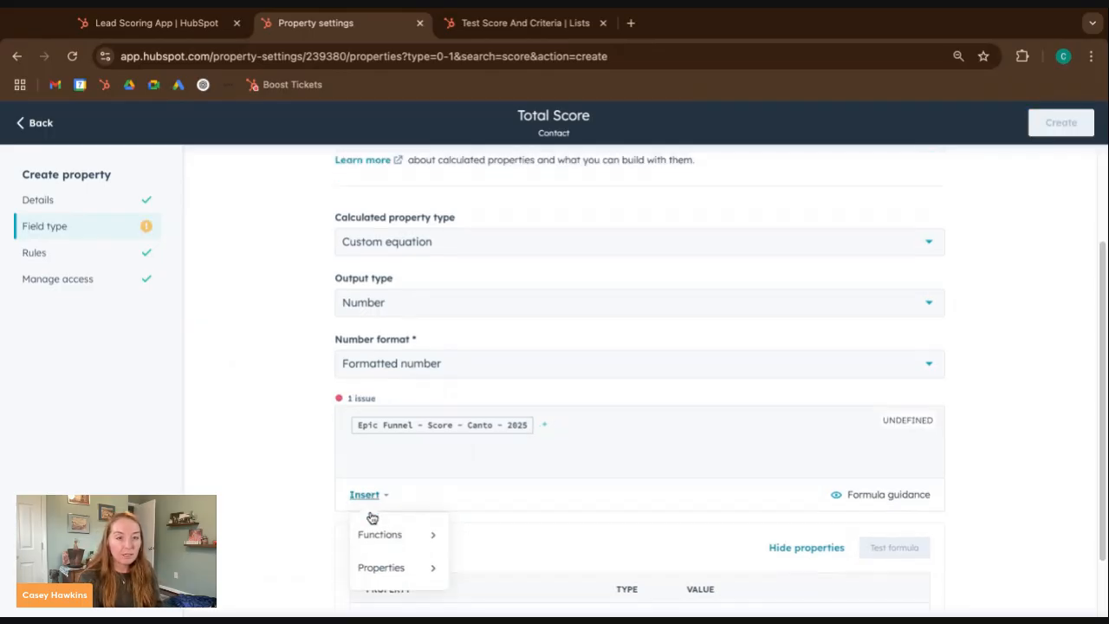
{"action": "mouse_move", "coordinate": [379, 495]}
{"action": "type", "text": "score"}
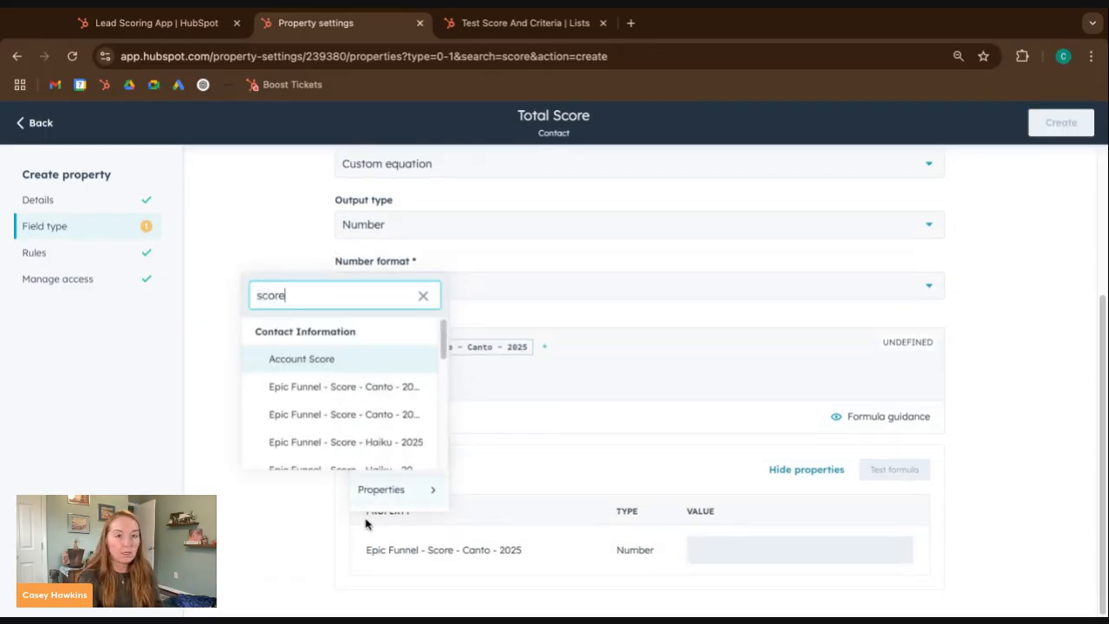
{"action": "left_click", "coordinate": [344, 442]}
{"action": "scroll", "coordinate": [740, 332], "scroll_direction": "down", "scroll_amount": 1}
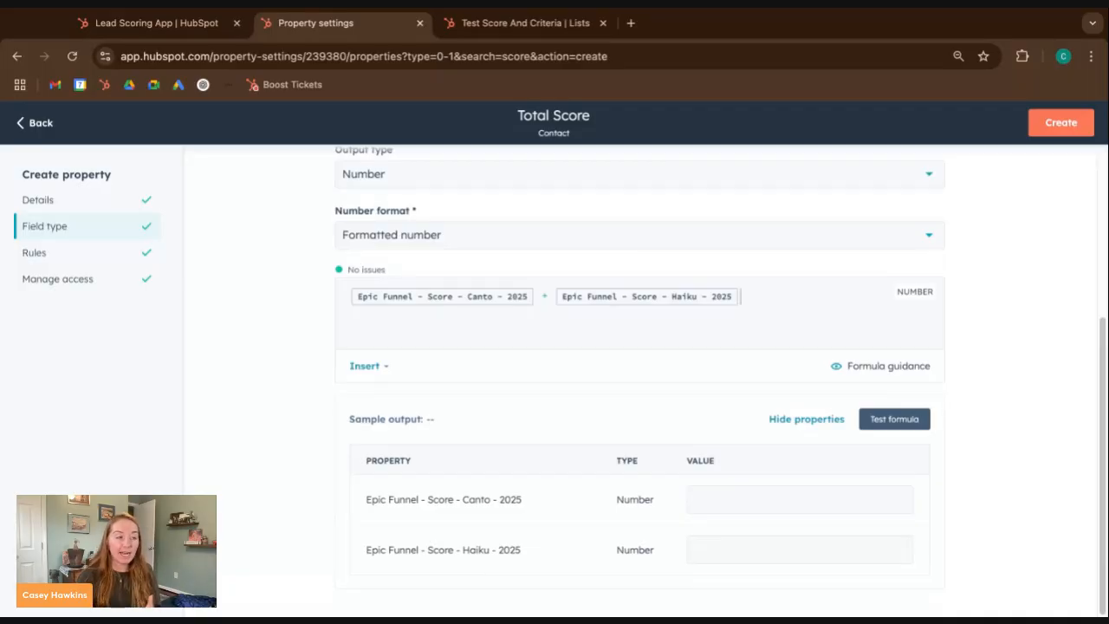
Switch back to the lead scoring app's score type selection
{"action": "left_click", "coordinate": [155, 23]}
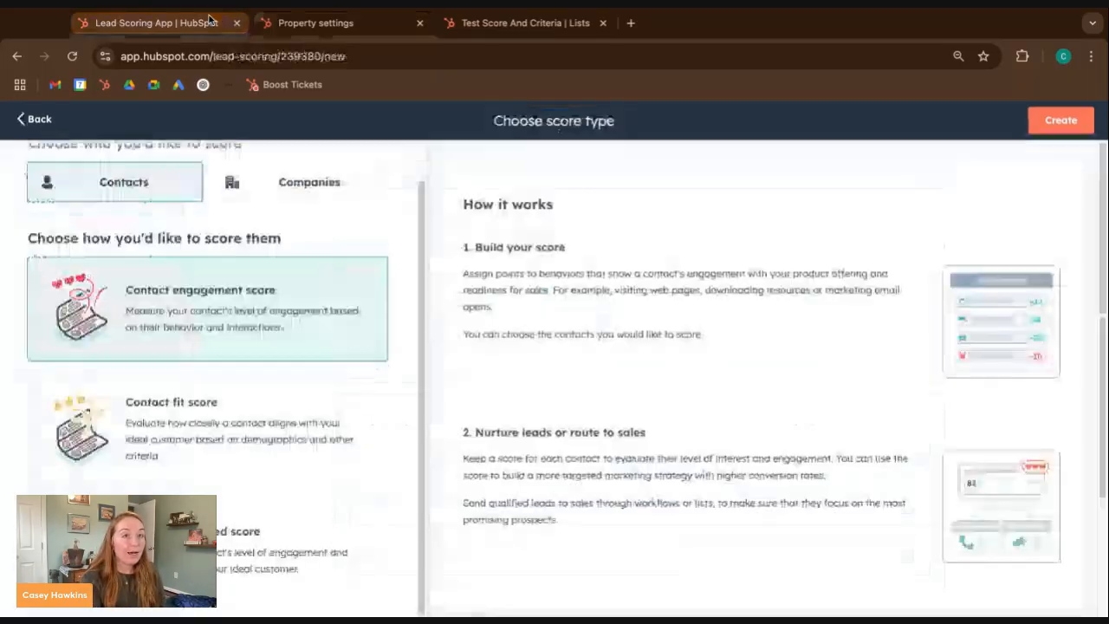